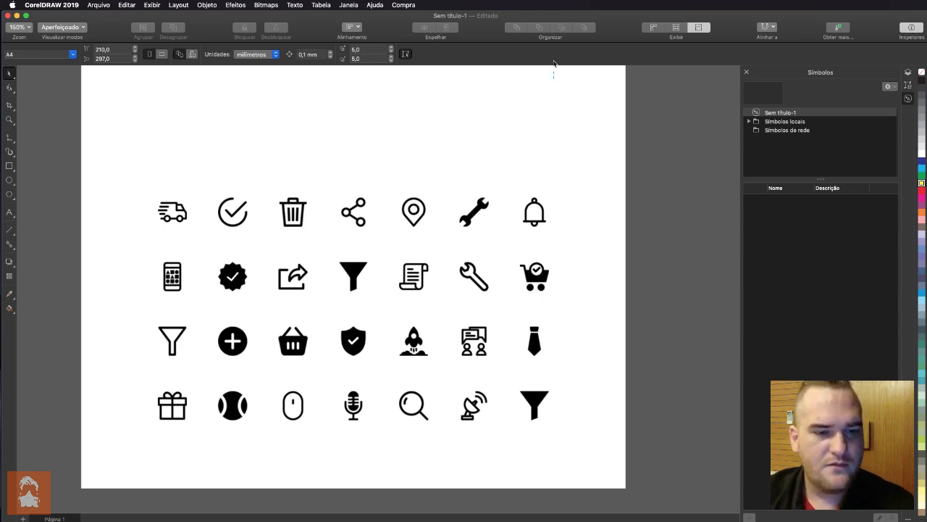
Select the red circle that overlaps the yellow circle above the icon grid.
scroll(507, 115, up, 3)
scroll(507, 100, up, 3)
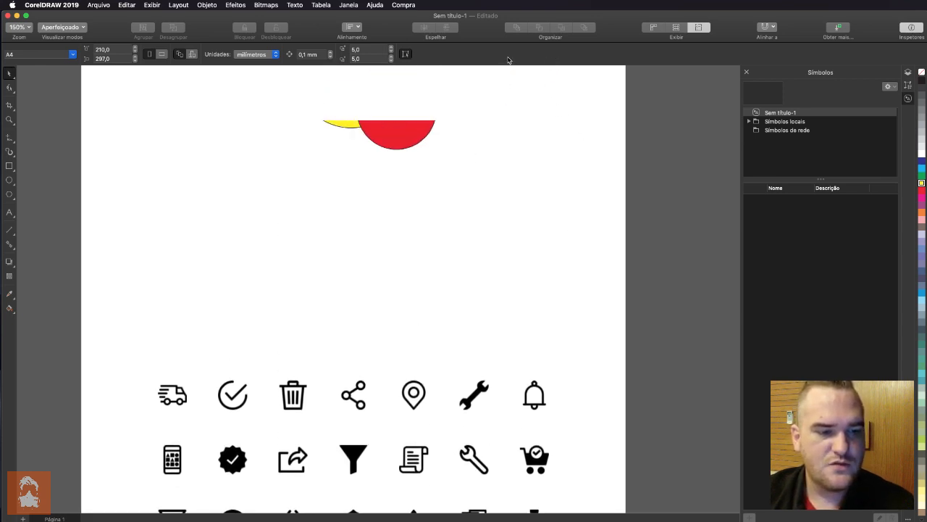
drag(528, 127, 529, 71)
scroll(502, 196, up, 2)
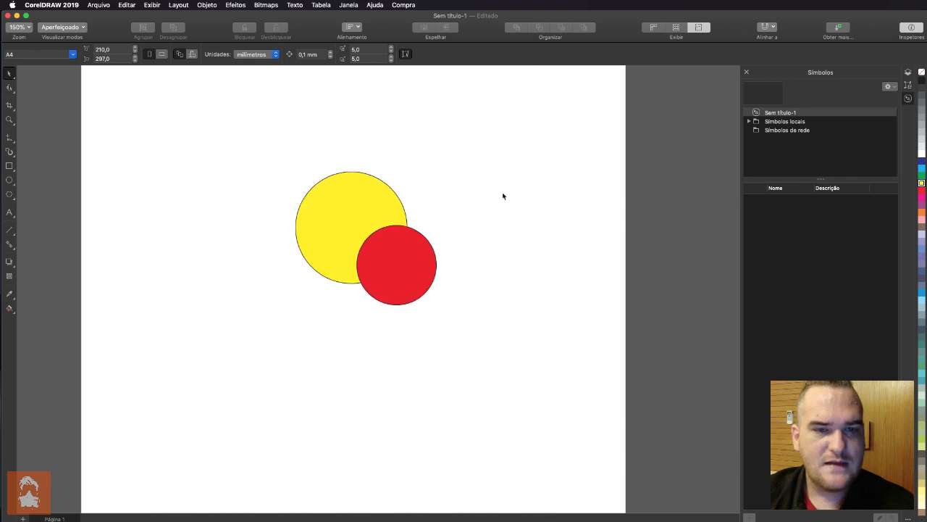
click(396, 263)
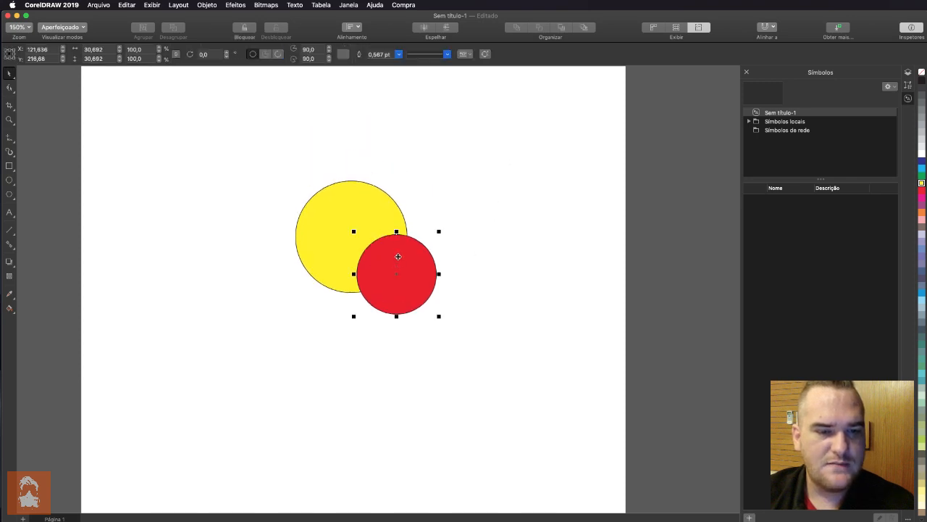
click(335, 210)
click(395, 269)
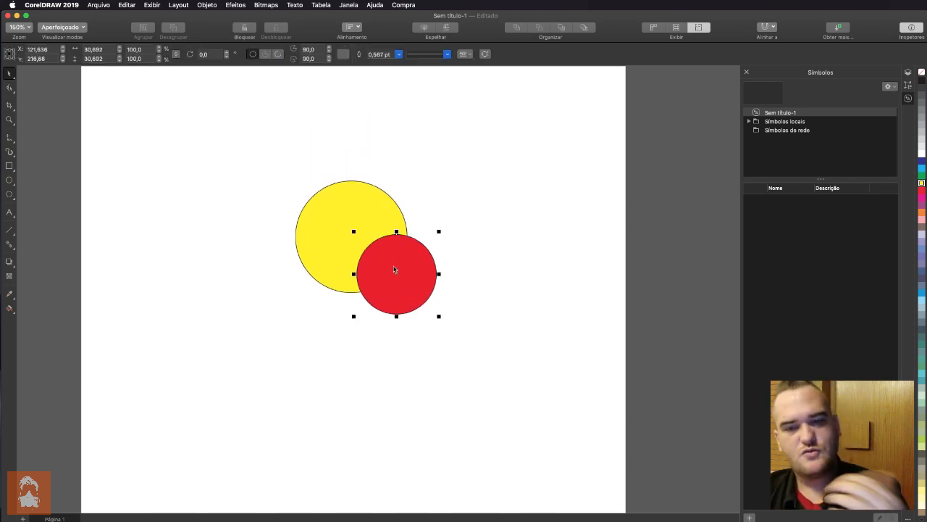
click(455, 223)
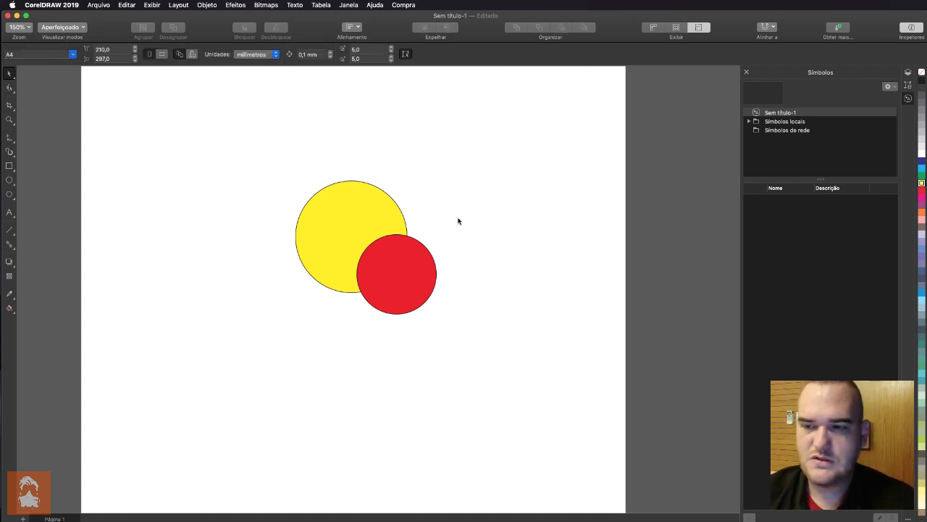
click(348, 238)
click(393, 265)
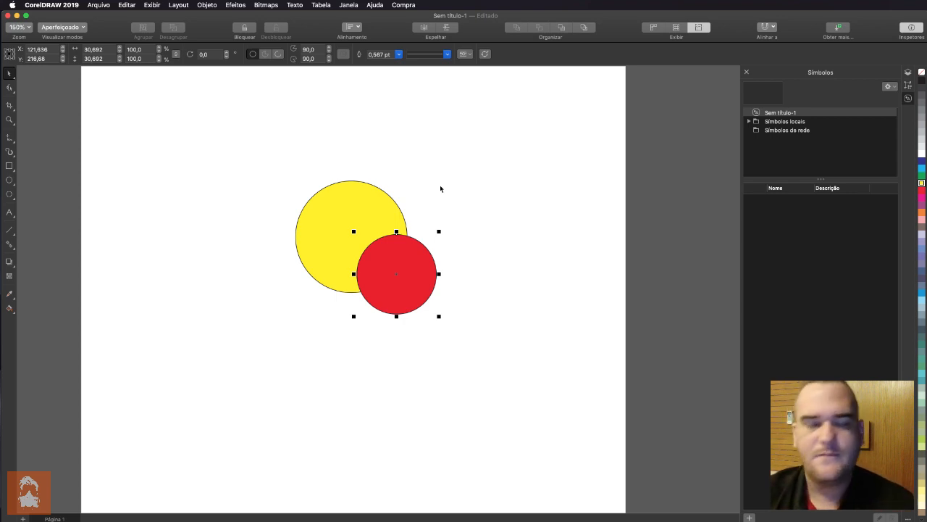
Open the Align and Distribute inspector (Alinhar e distribuir) and the Shape inspector (Forma).
click(351, 5)
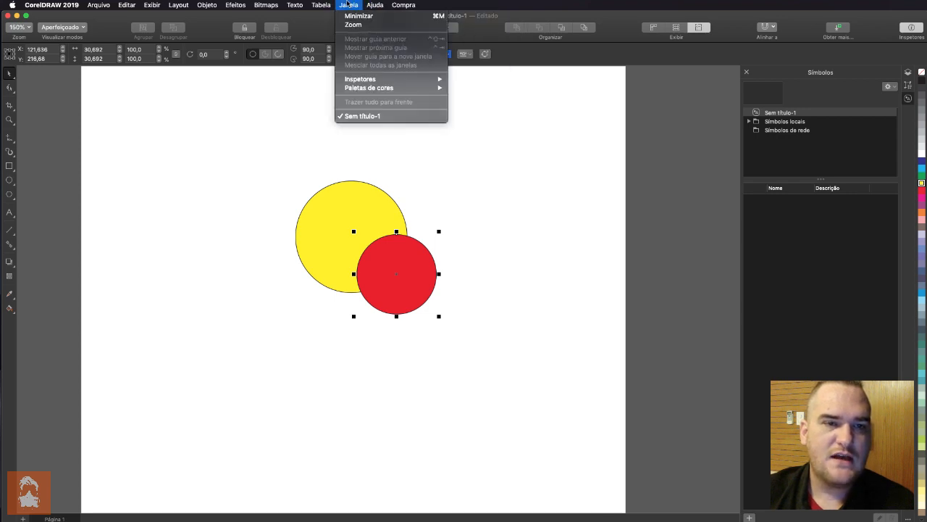
mouse_move(368, 84)
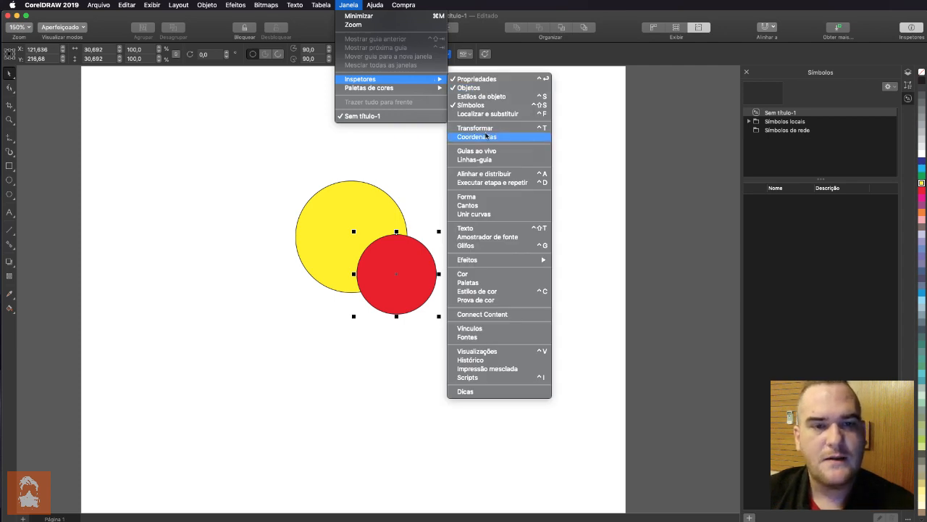
click(498, 174)
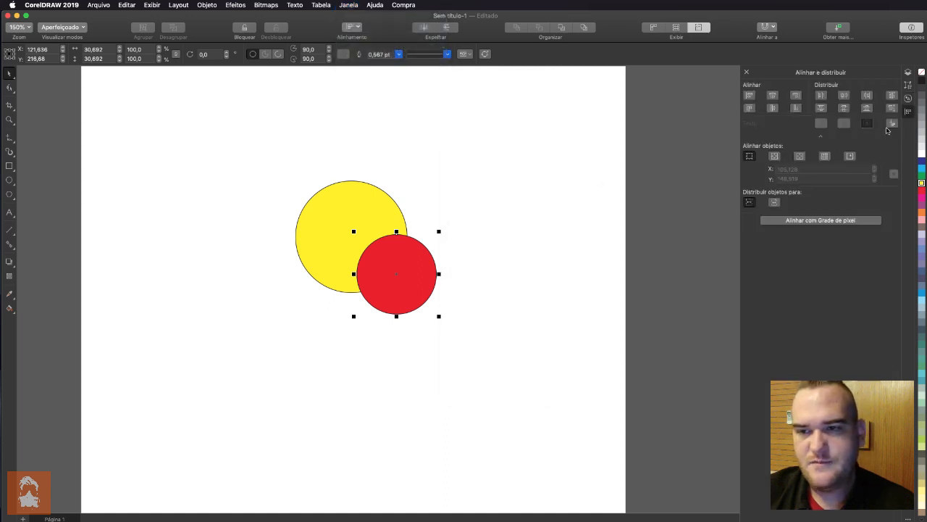
click(346, 4)
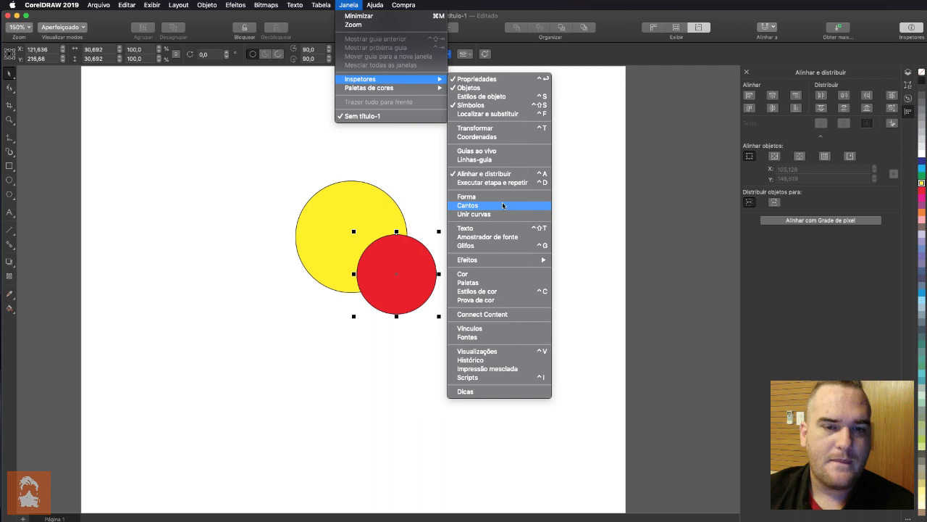
click(502, 197)
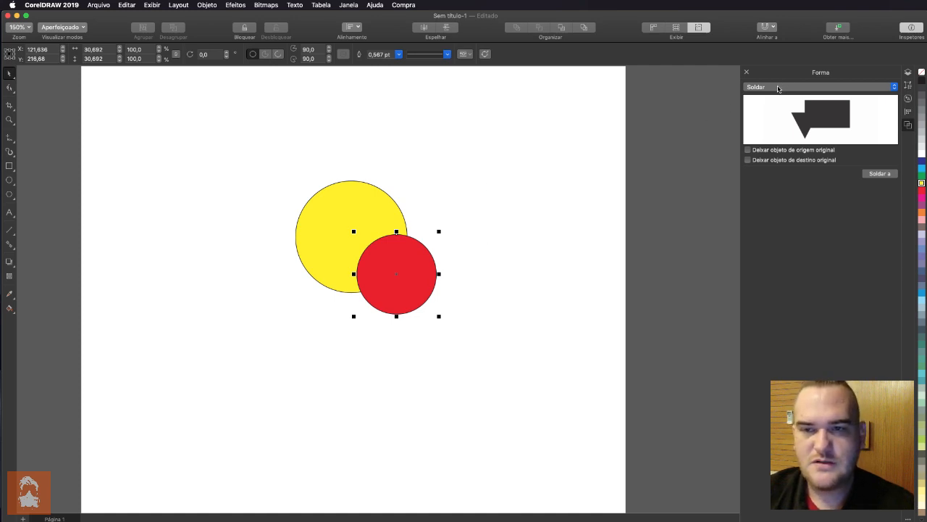
Examine the previews of the shaping operations from Aparar through Verso menos frente, and return to Soldar.
click(825, 89)
click(822, 95)
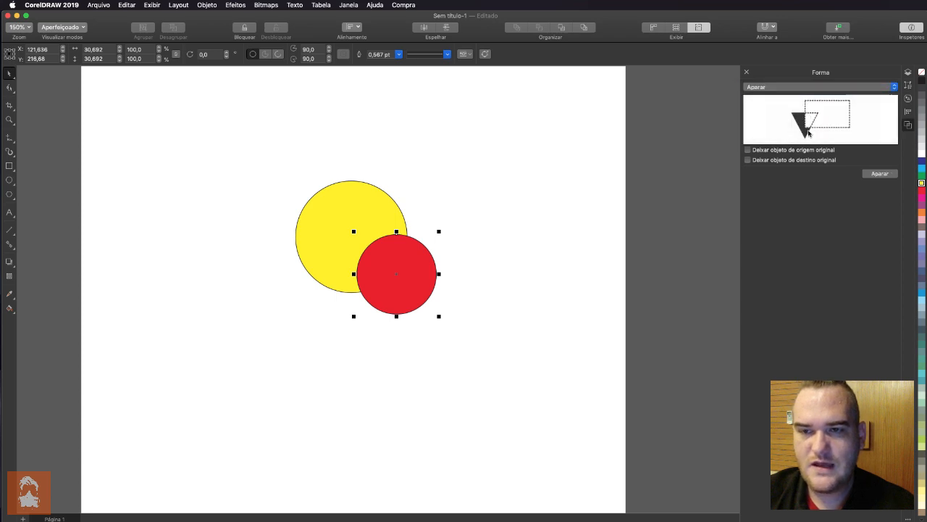
click(811, 88)
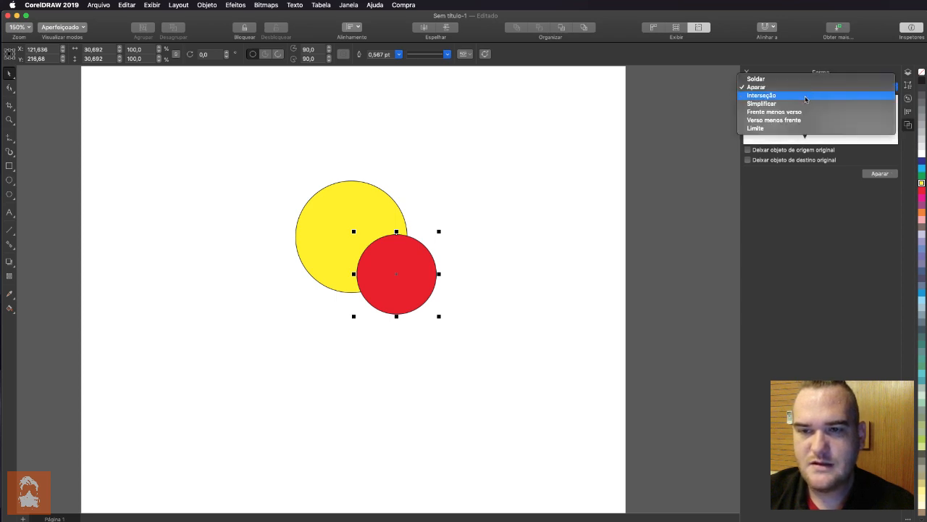
click(806, 98)
click(809, 87)
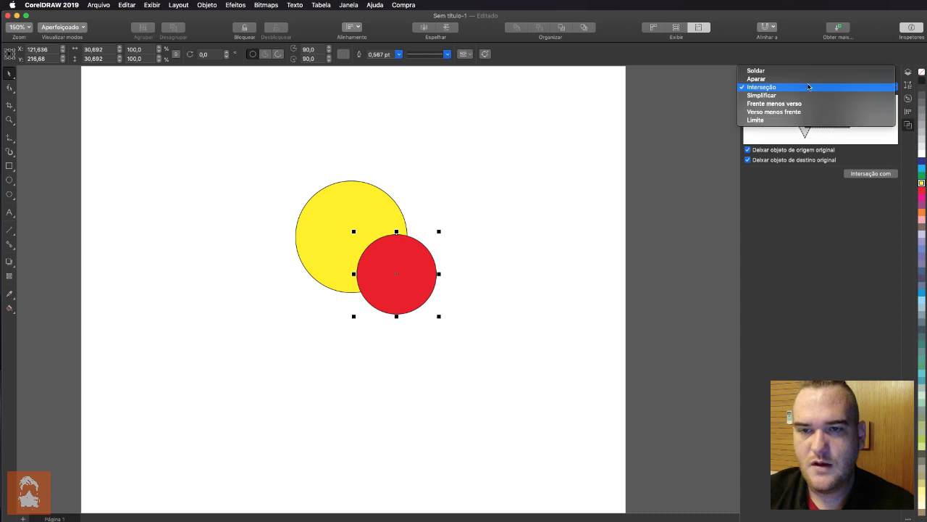
click(810, 95)
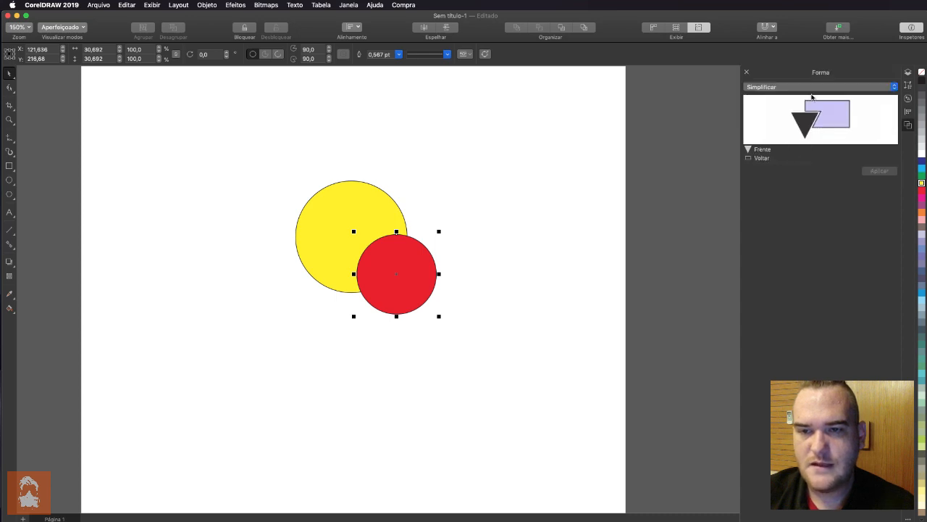
click(811, 88)
click(809, 95)
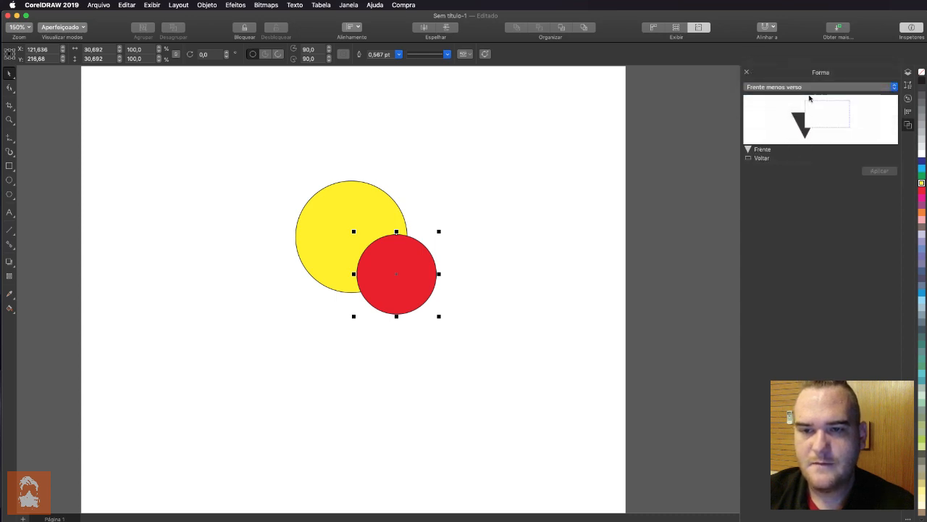
click(810, 88)
click(809, 95)
click(809, 88)
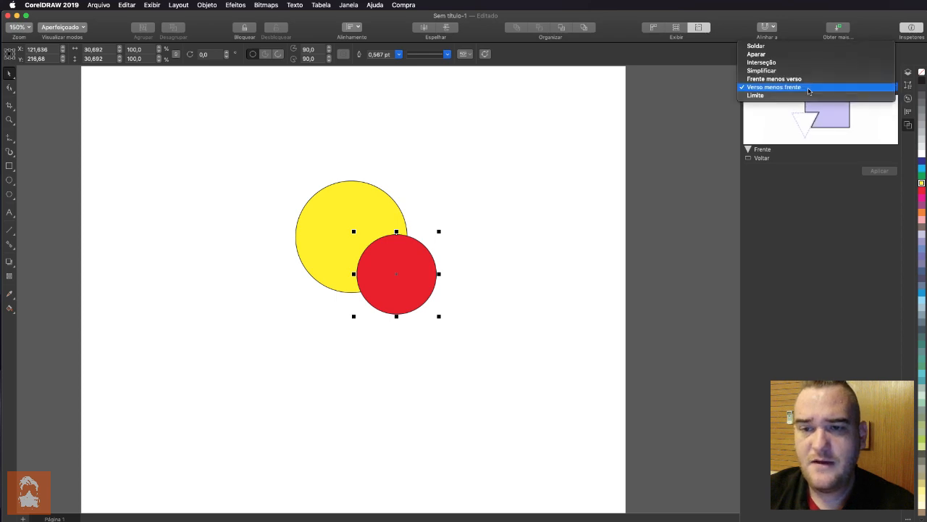
click(785, 46)
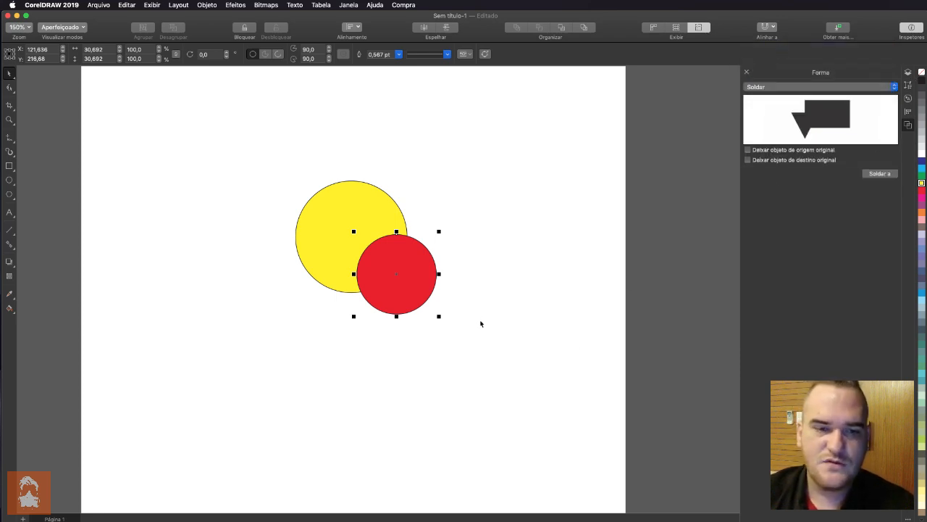
Move the red circle slightly further over the yellow circle.
click(507, 295)
mouse_move(418, 288)
mouse_down()
mouse_move(414, 269)
mouse_move(417, 294)
mouse_up()
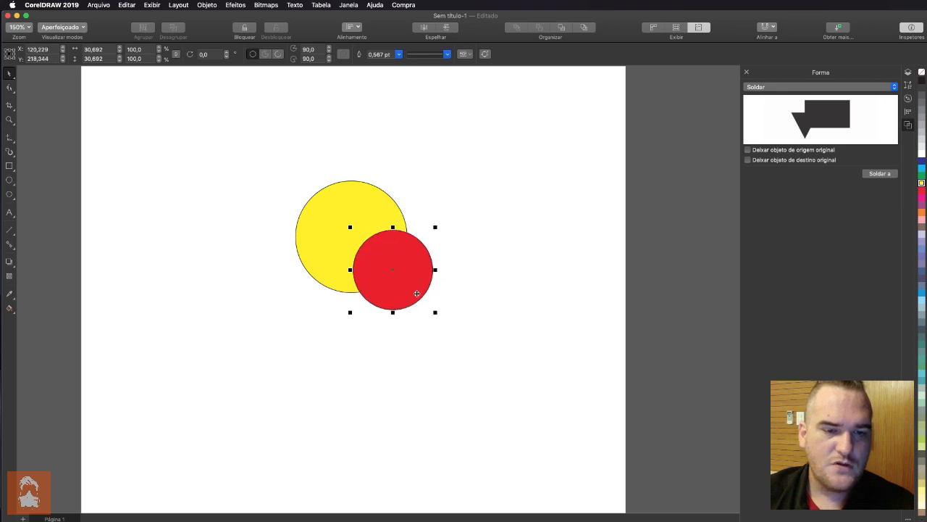
click(348, 217)
click(354, 206)
click(352, 206)
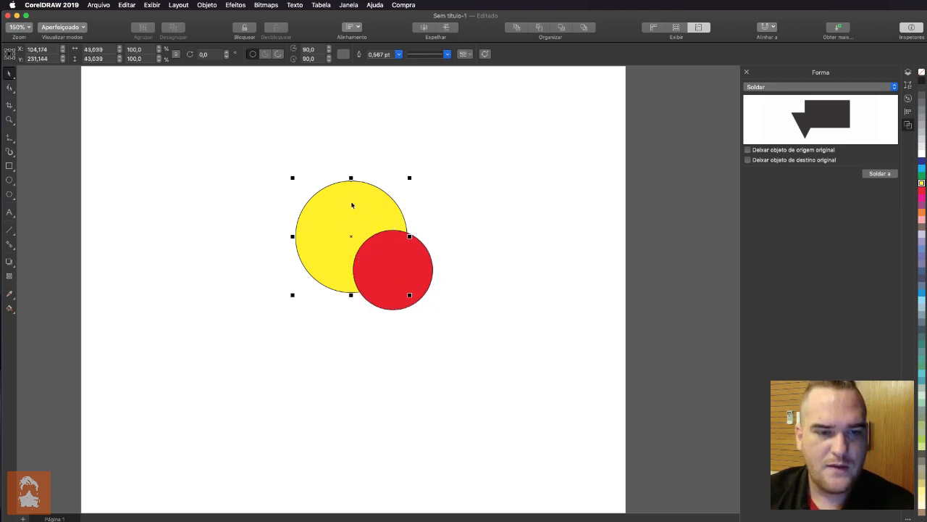
click(407, 265)
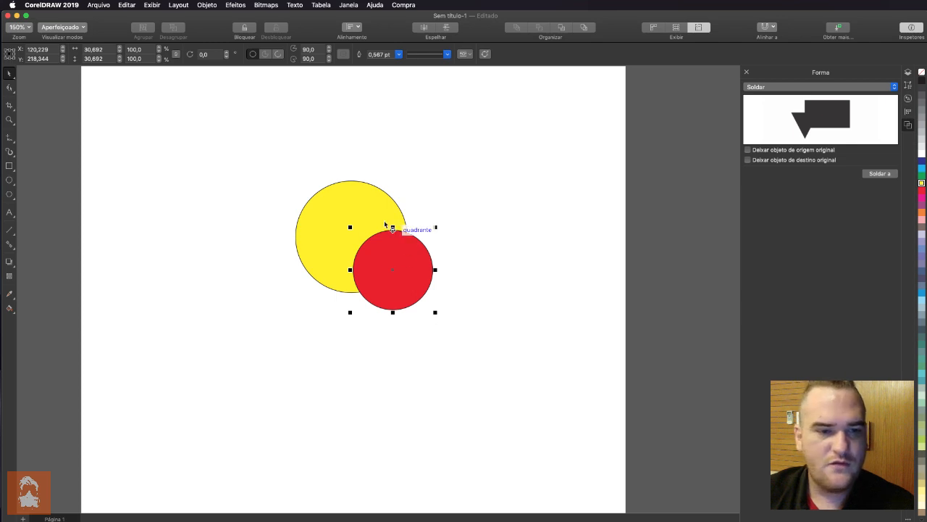
Weld the yellow circle to the red circle without keeping either original.
click(366, 205)
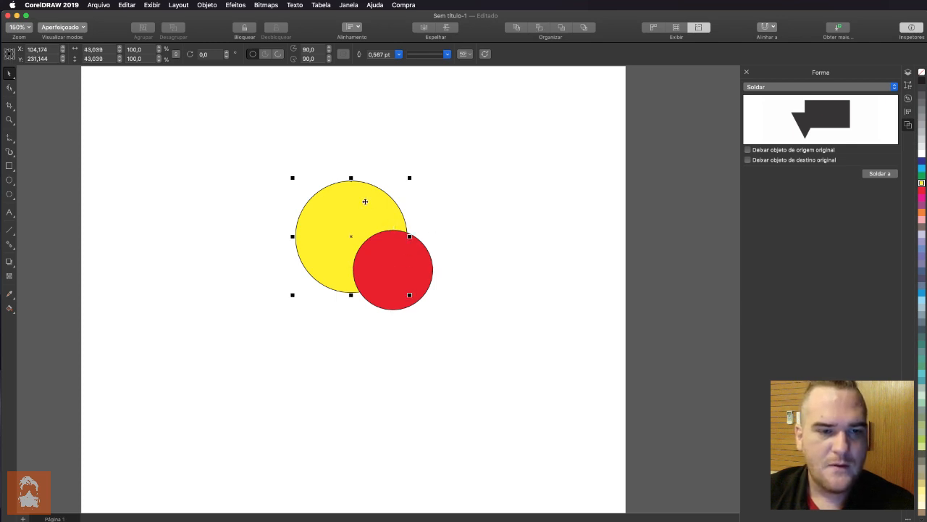
click(872, 174)
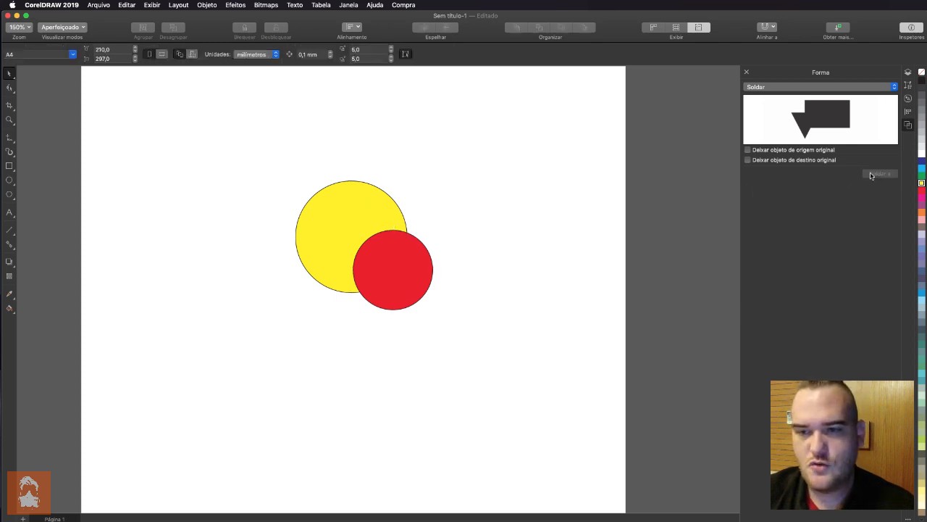
click(399, 286)
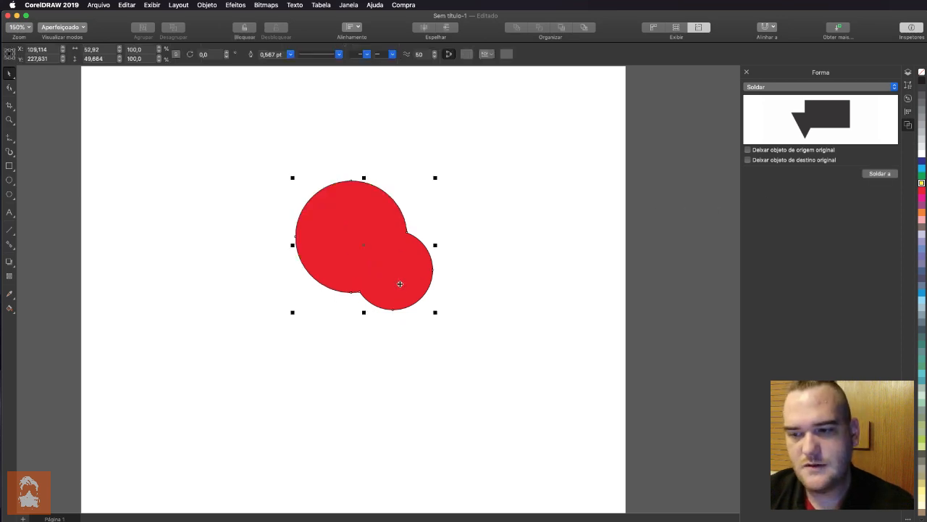
Reshape the welded curve with the Shape tool by moving the nodes where the two circles meet.
click(10, 88)
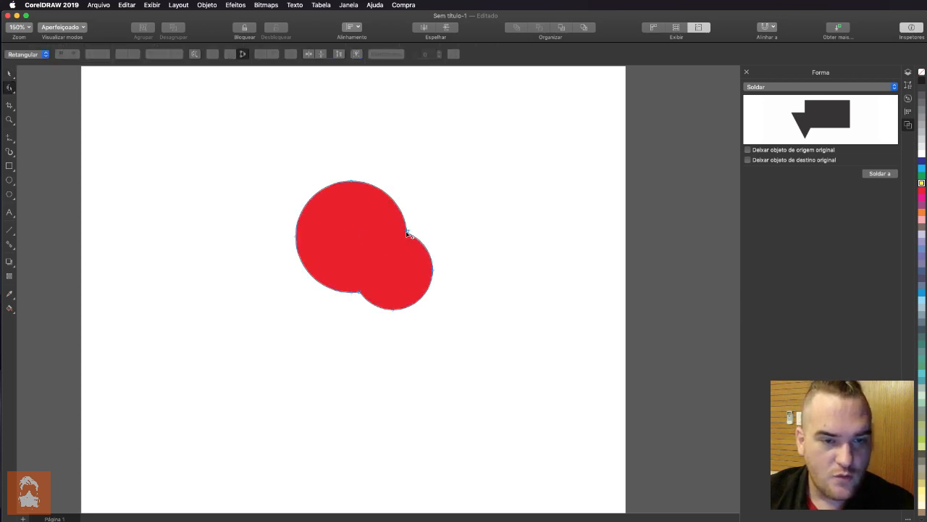
drag(407, 233, 422, 216)
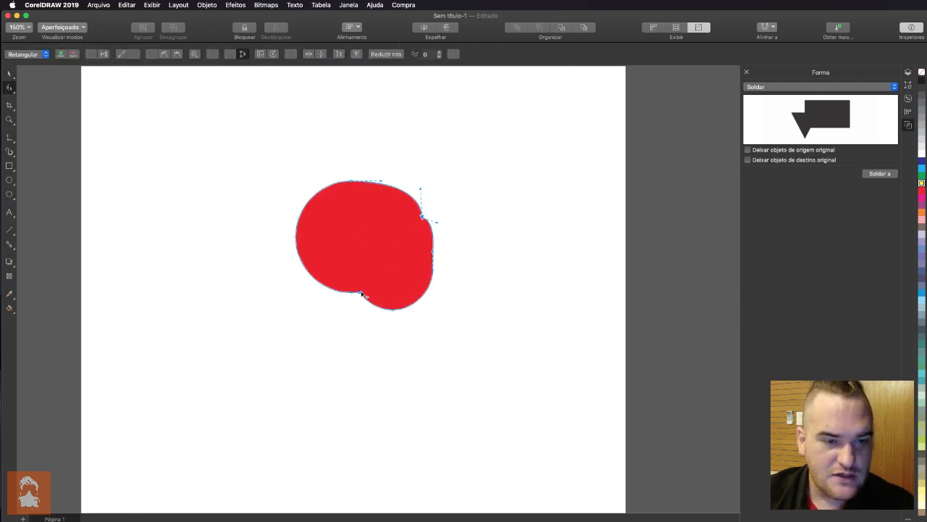
drag(362, 293, 311, 301)
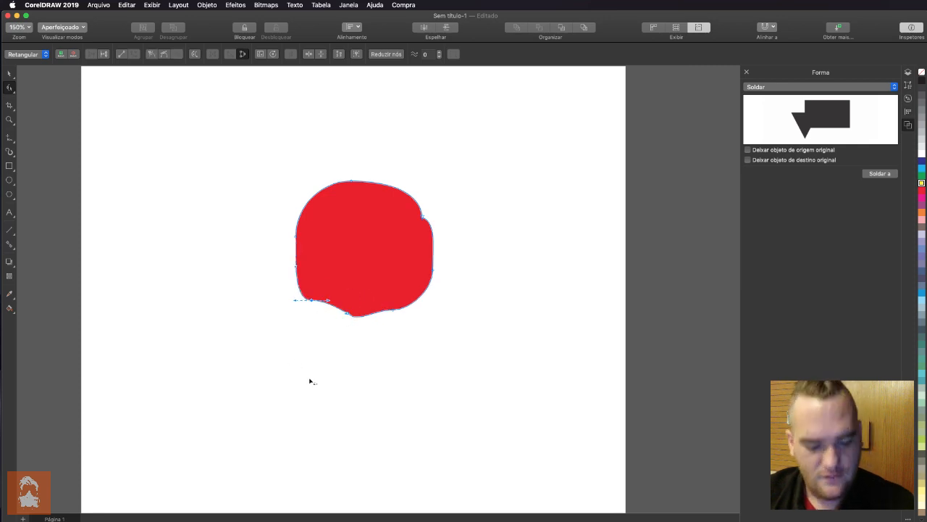
Undo the node edits and the weld back to two separate circles.
key(super+z)
key(super+z)
key(super+z)
key(super+z)
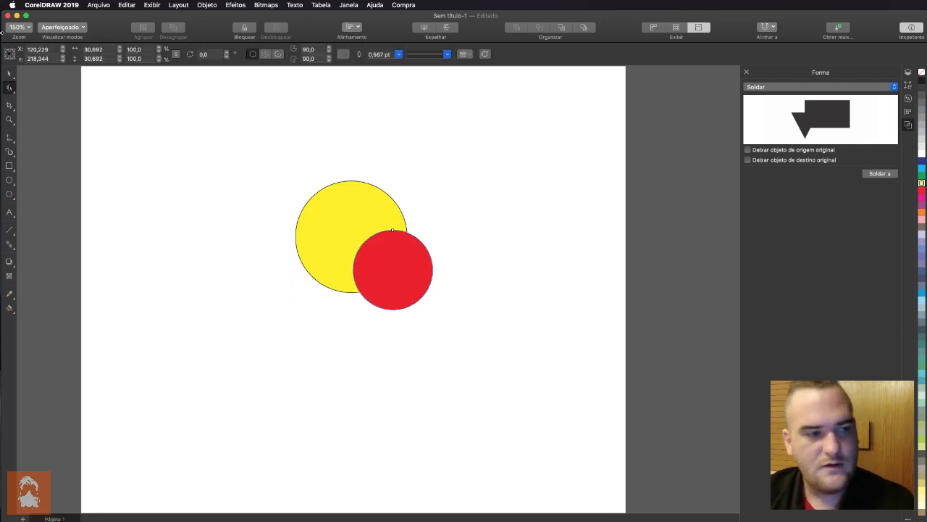
Weld the yellow circle to the red circle with the original source object kept (Deixar objeto de origem original).
click(9, 73)
click(392, 269)
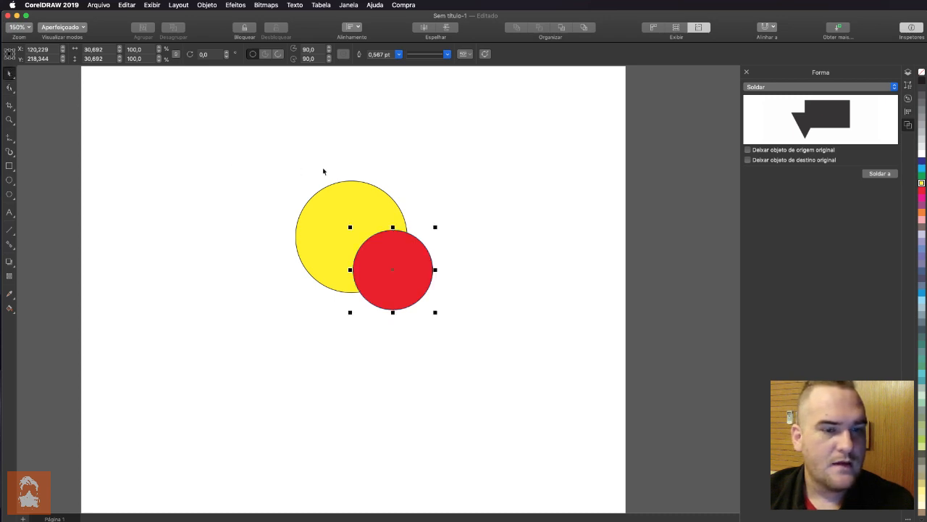
click(449, 181)
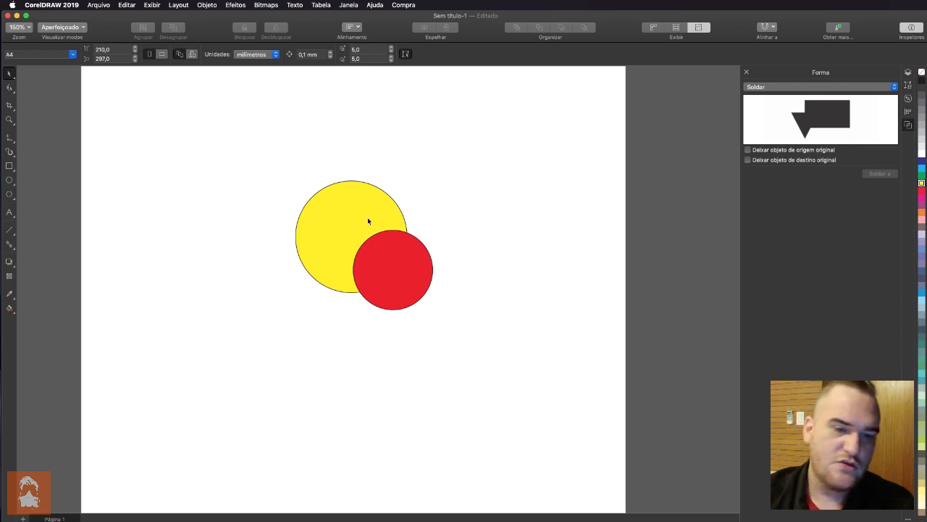
click(358, 237)
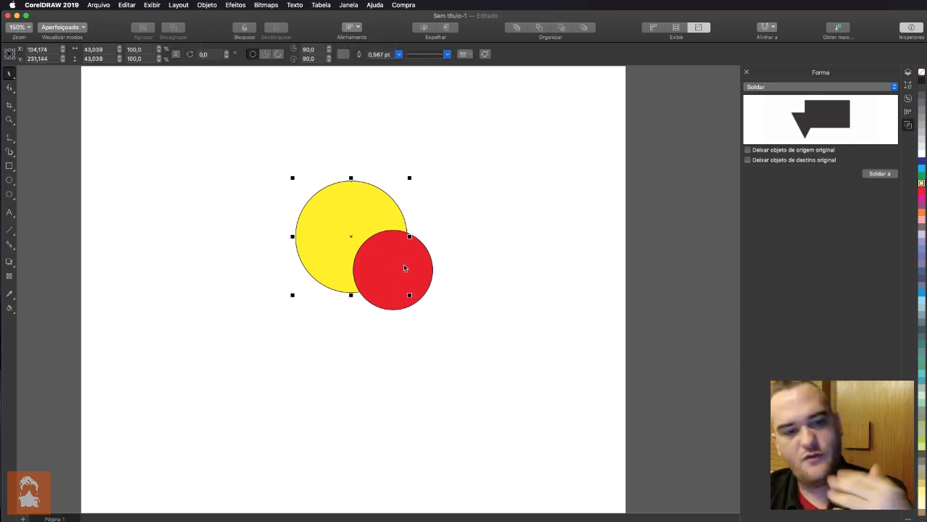
click(404, 267)
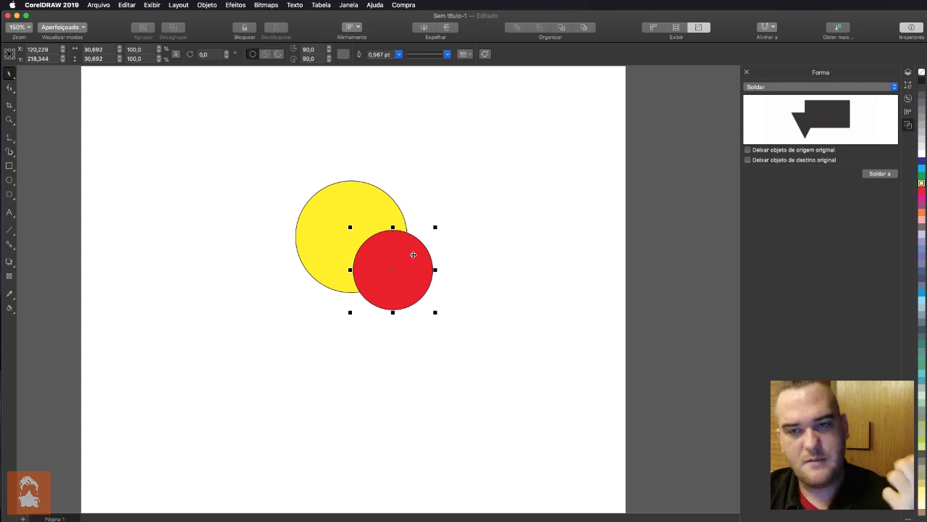
click(392, 175)
click(321, 213)
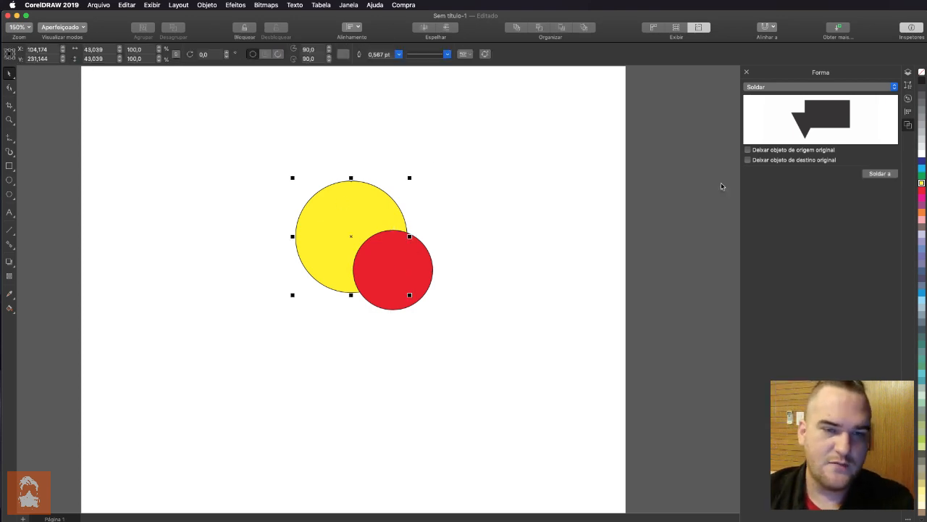
click(787, 152)
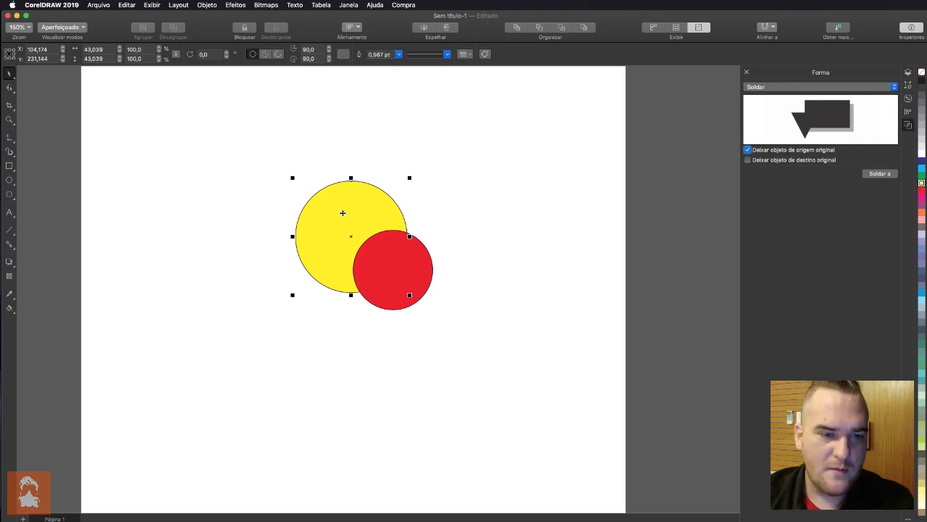
click(881, 175)
click(383, 281)
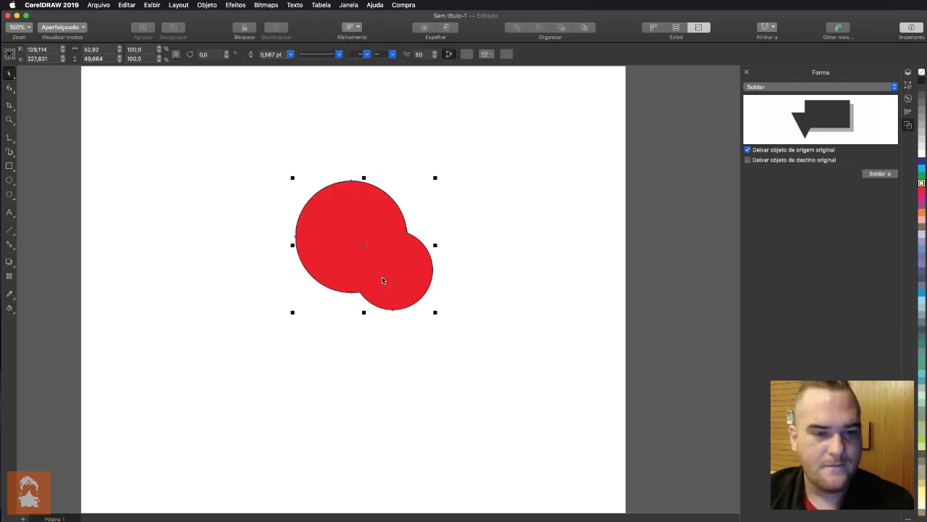
Move the welded red shape down off the retained yellow circle and select that circle.
click(433, 223)
drag(352, 242, 339, 351)
click(349, 257)
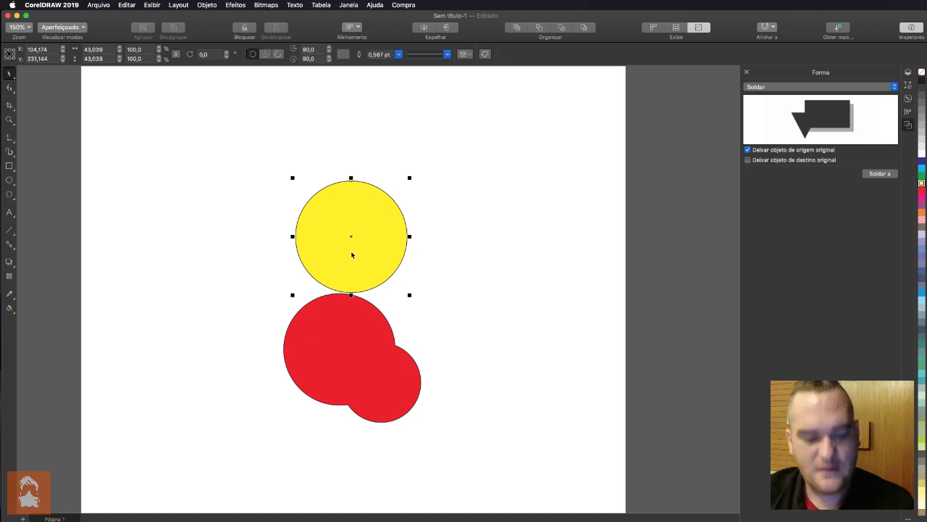
Undo the move and the weld to restore the two separate circles.
key(super+z)
key(super+z)
click(524, 217)
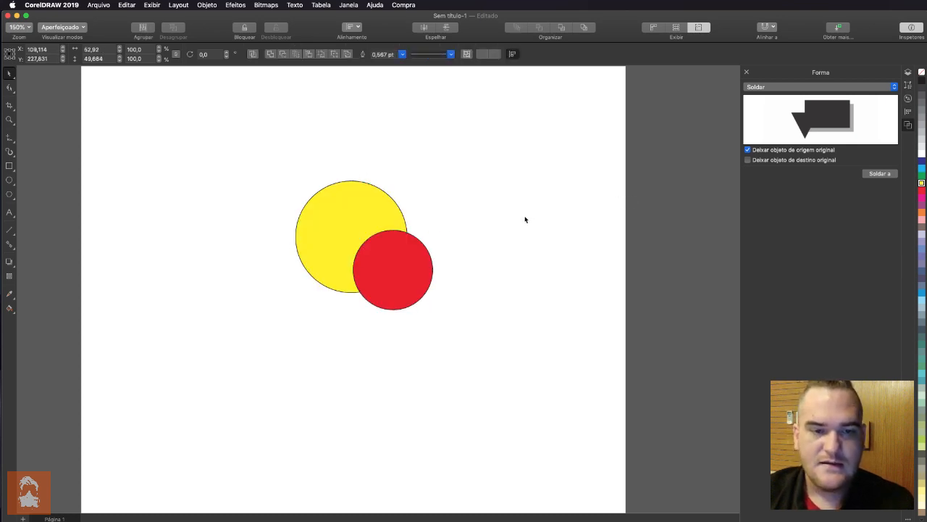
Weld the yellow circle to the red circle, keeping only the destination original (Deixar objeto de destino original).
click(763, 150)
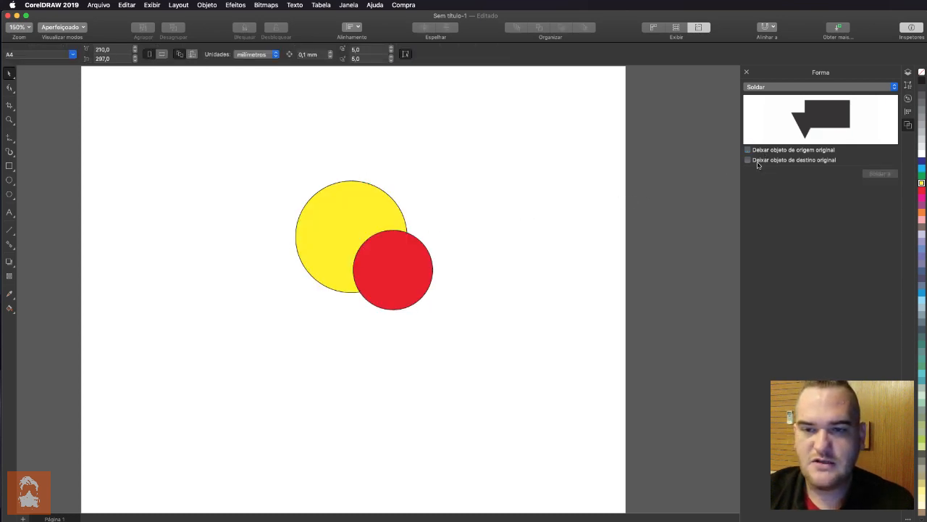
click(759, 160)
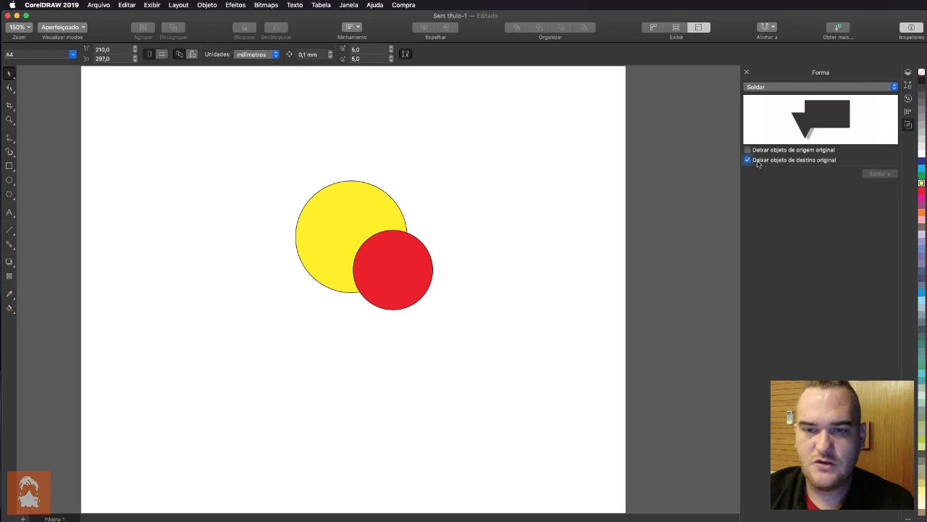
click(336, 231)
click(880, 173)
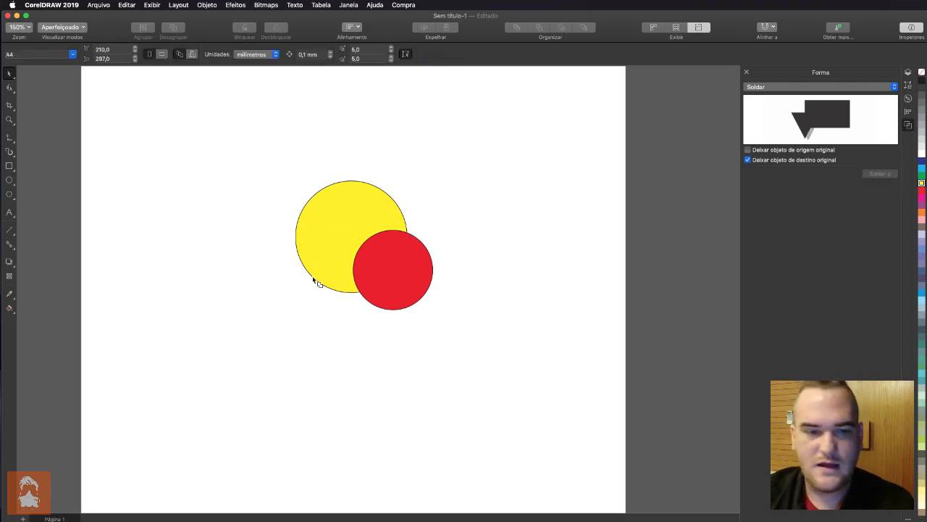
click(402, 275)
Move the welded shape and the retained red circle apart.
click(434, 198)
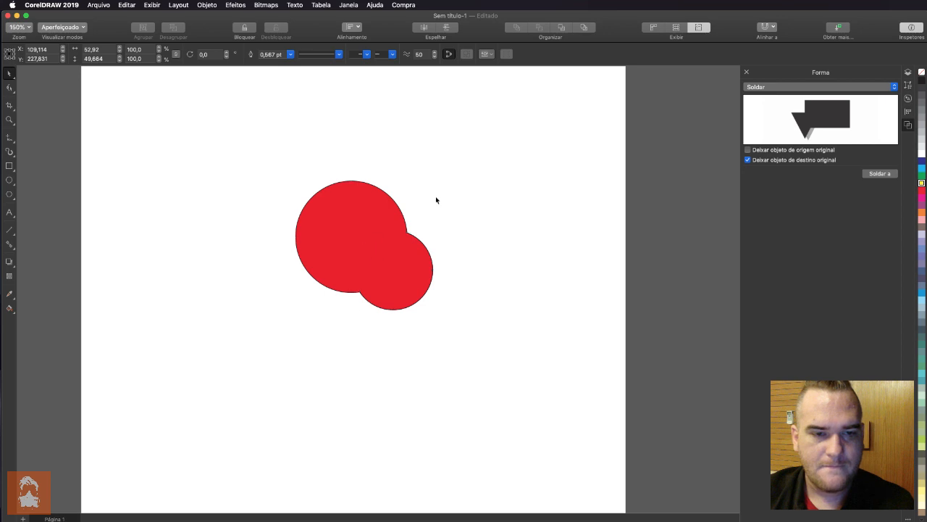
drag(370, 218, 208, 282)
drag(389, 260, 396, 215)
Undo both moves and the weld that kept the destination original.
key(super+z)
key(super+z)
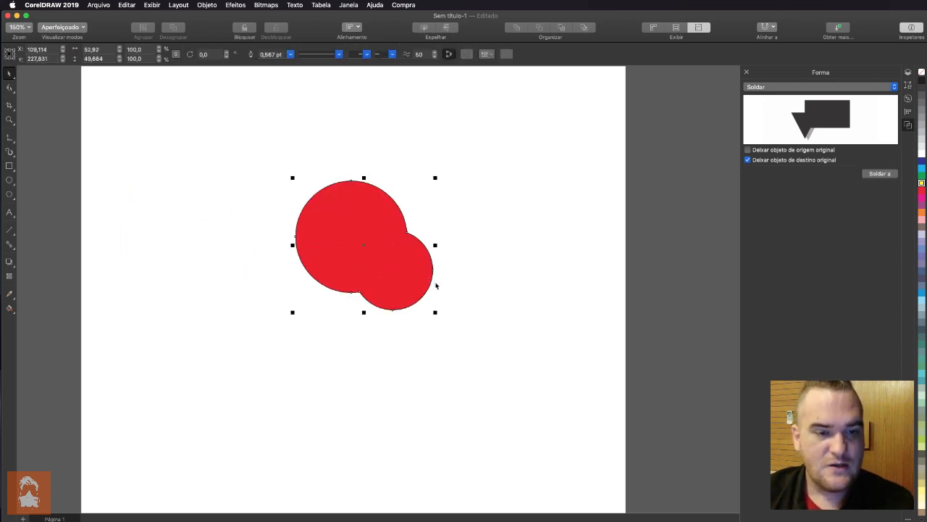
key(super+z)
click(471, 273)
Weld the yellow circle to the red circle, keeping both the source and the destination originals.
click(404, 271)
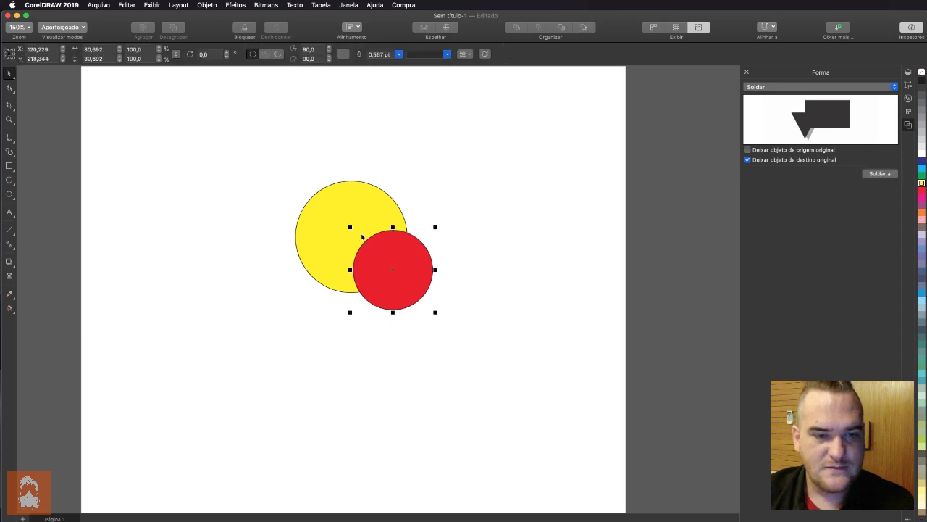
click(758, 150)
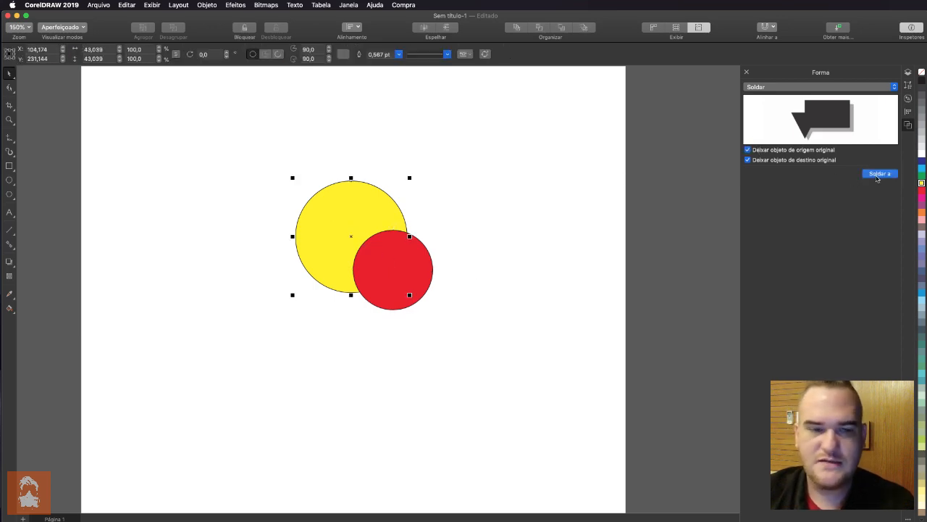
click(877, 175)
click(407, 288)
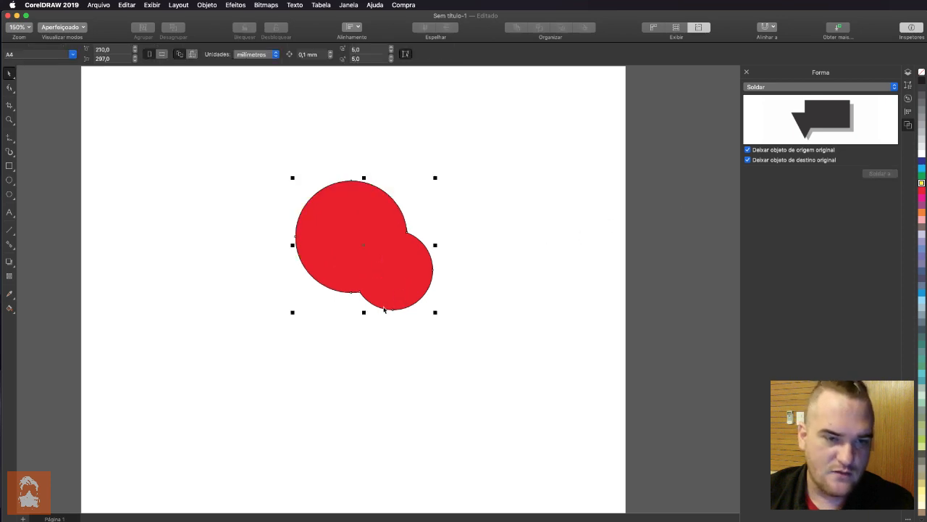
Spread out the welded shape, the yellow circle and the small red circle so none overlap.
click(490, 284)
drag(354, 264, 319, 367)
drag(342, 234, 275, 133)
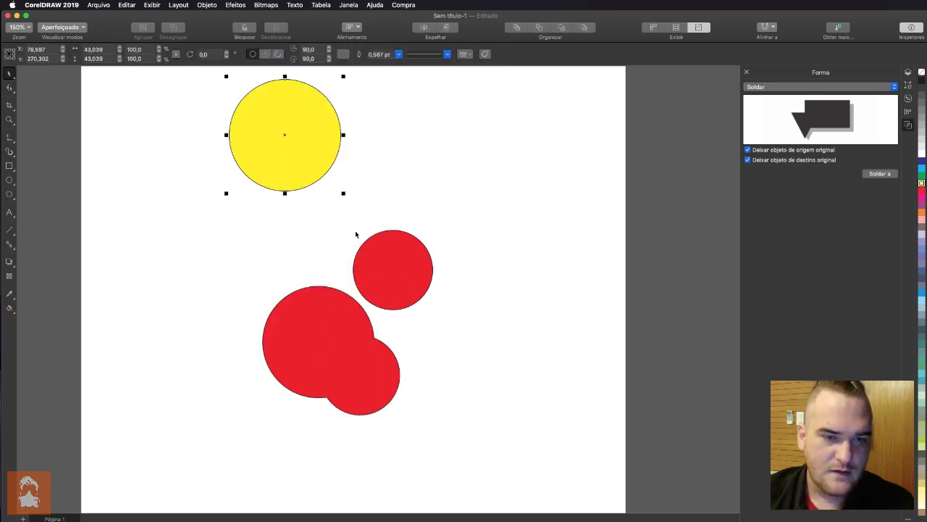
drag(427, 260, 502, 214)
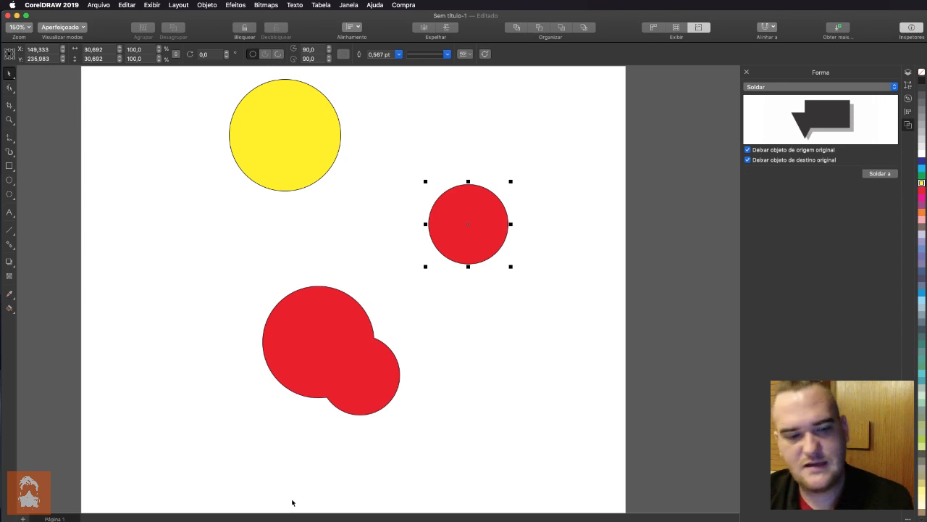
Undo the three moves and the weld that kept both originals.
key(super+z)
key(super+z)
key(super+z)
key(super+z)
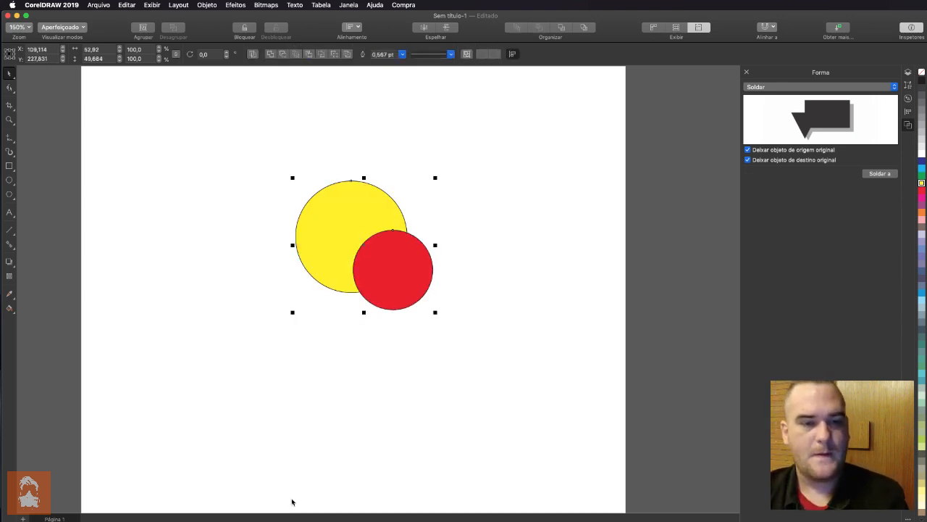
click(428, 233)
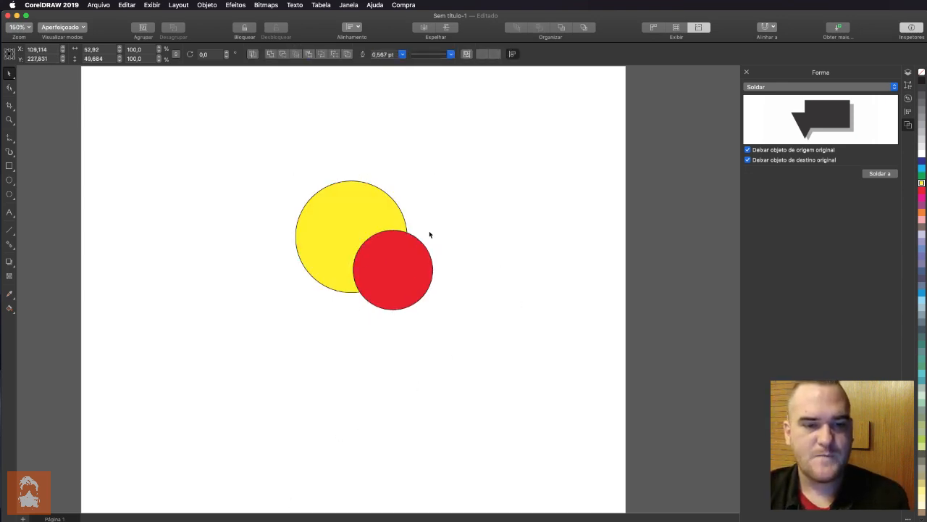
Move the red circle inside the yellow circle, close to its lower-right edge.
click(366, 221)
click(417, 267)
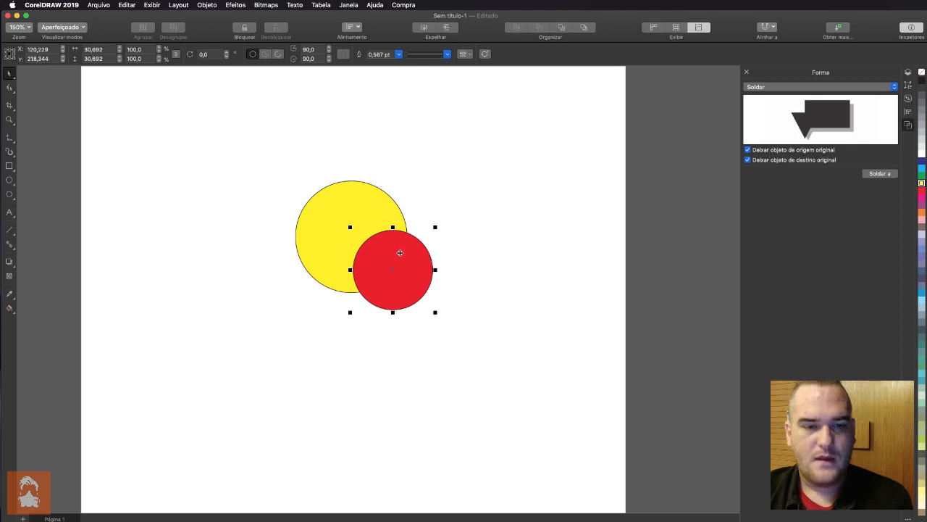
drag(400, 252, 374, 237)
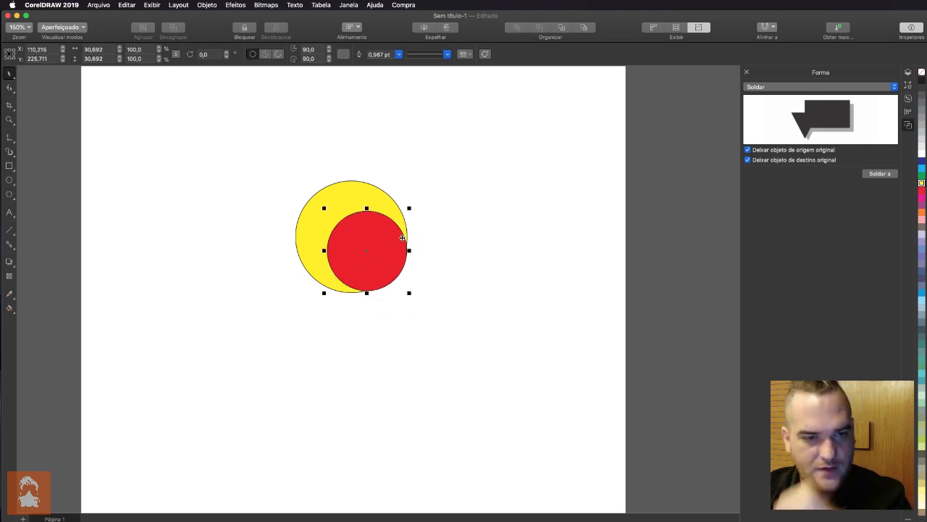
Trim the yellow circle with the red circle using Aparar, keeping neither original, to form a crescent.
click(789, 87)
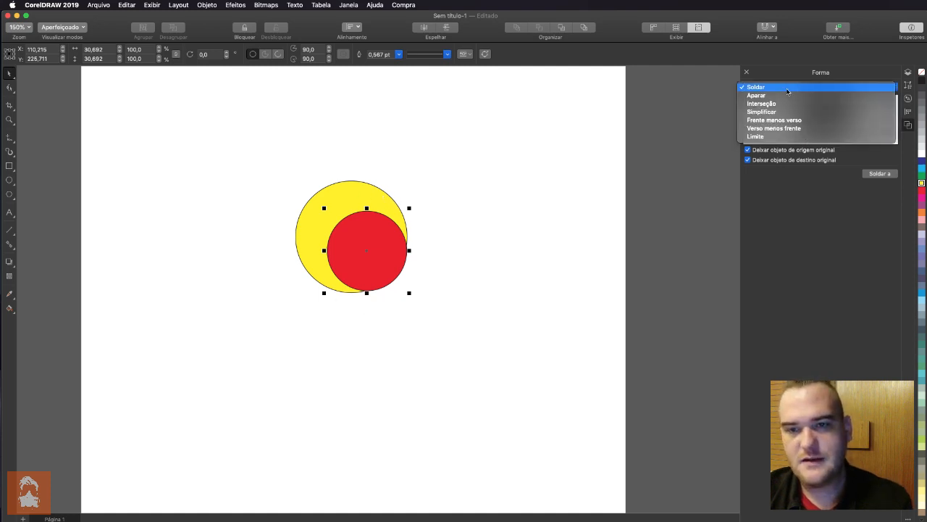
click(778, 95)
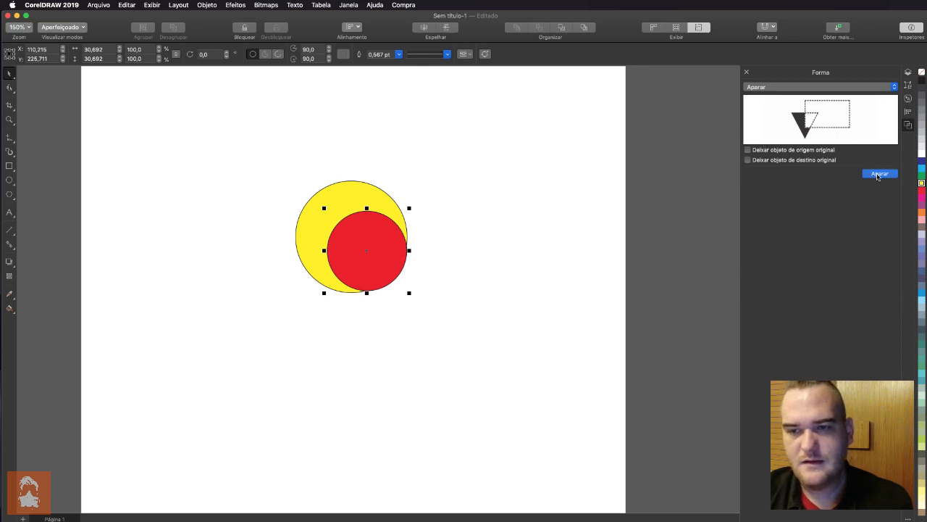
click(878, 175)
click(342, 204)
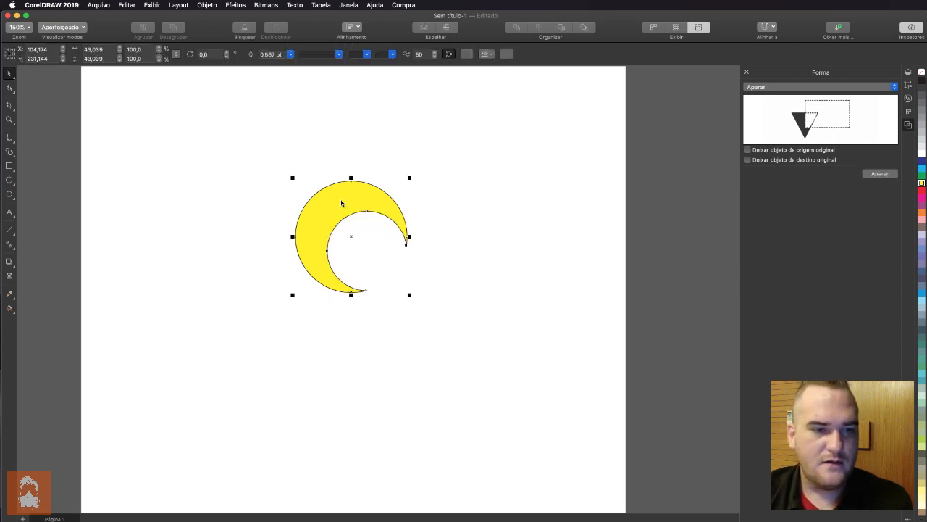
click(485, 277)
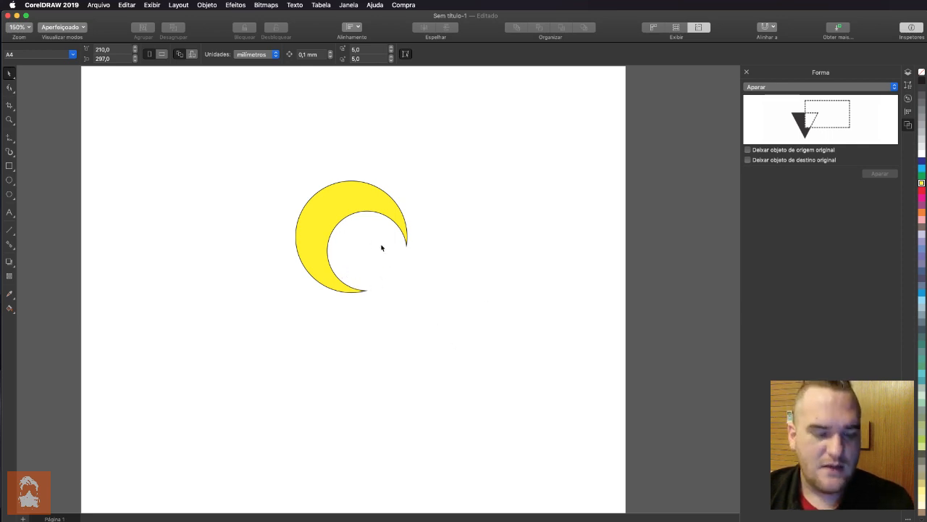
Undo the trim and enlarge the red circle to about 37.5 mm across, extending past the yellow circle's right edge.
key(super+z)
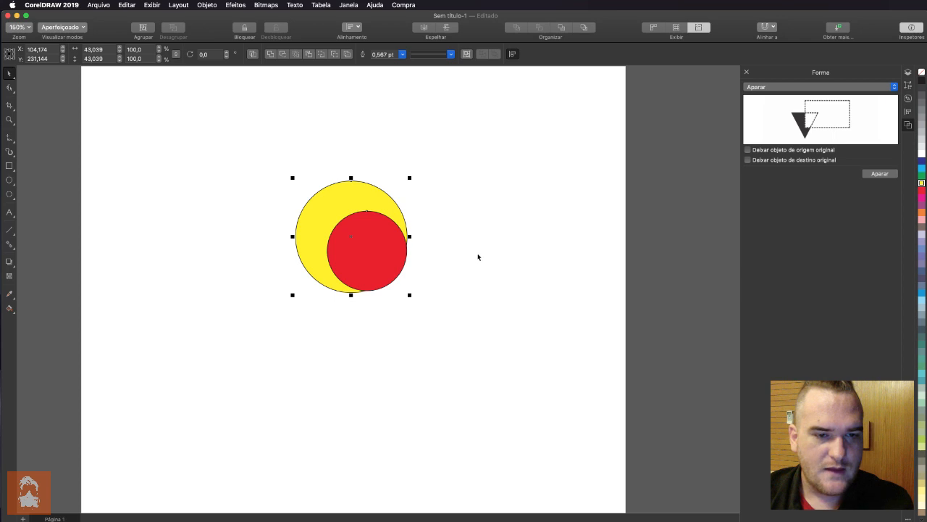
click(400, 250)
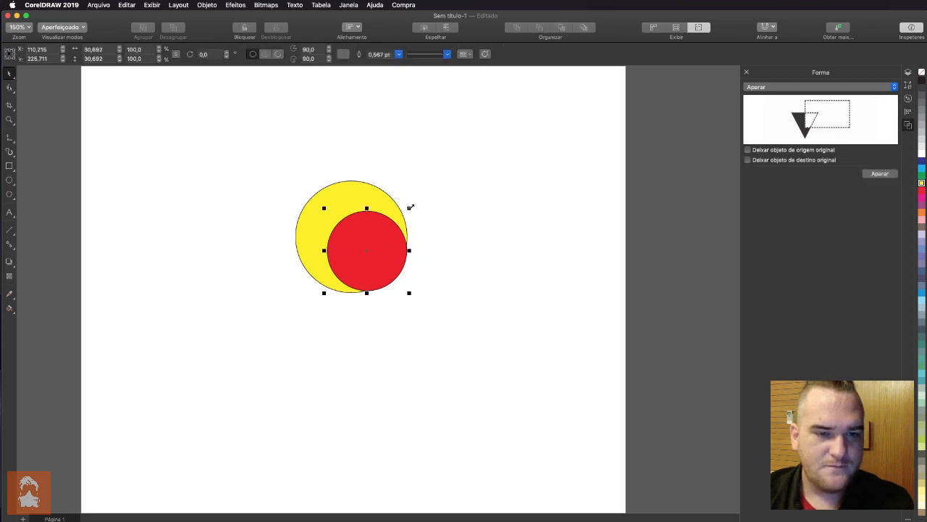
mouse_move(410, 207)
mouse_down()
mouse_move(434, 191)
mouse_move(410, 223)
mouse_up()
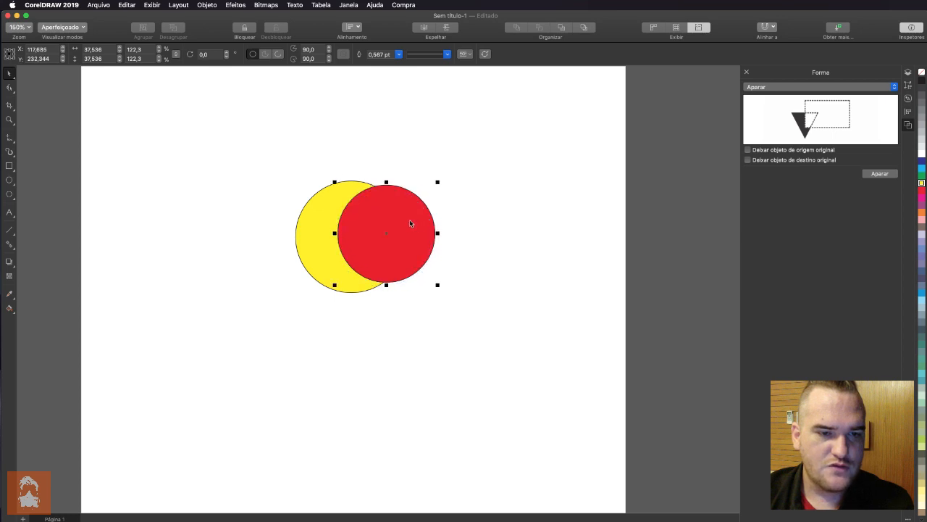
Intersect the red circle with the yellow circle using Interseção, keeping both originals.
click(888, 86)
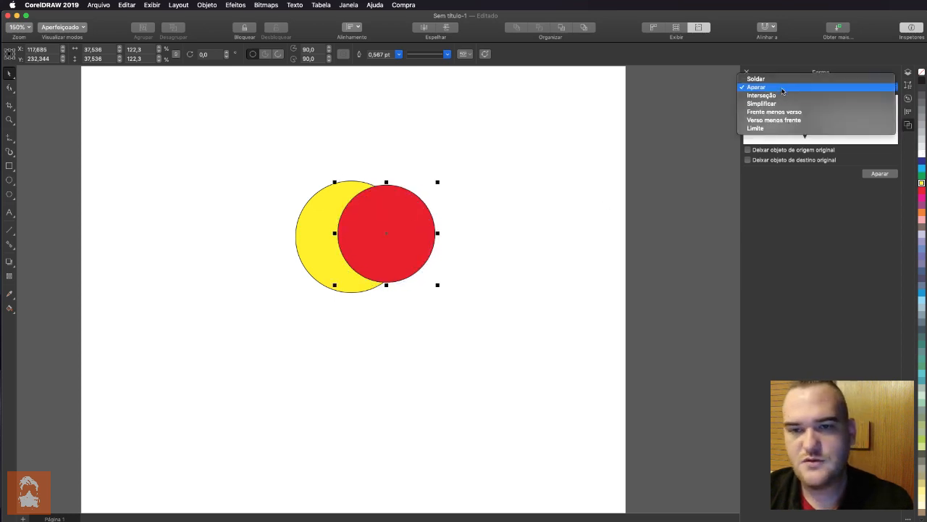
click(869, 95)
click(873, 174)
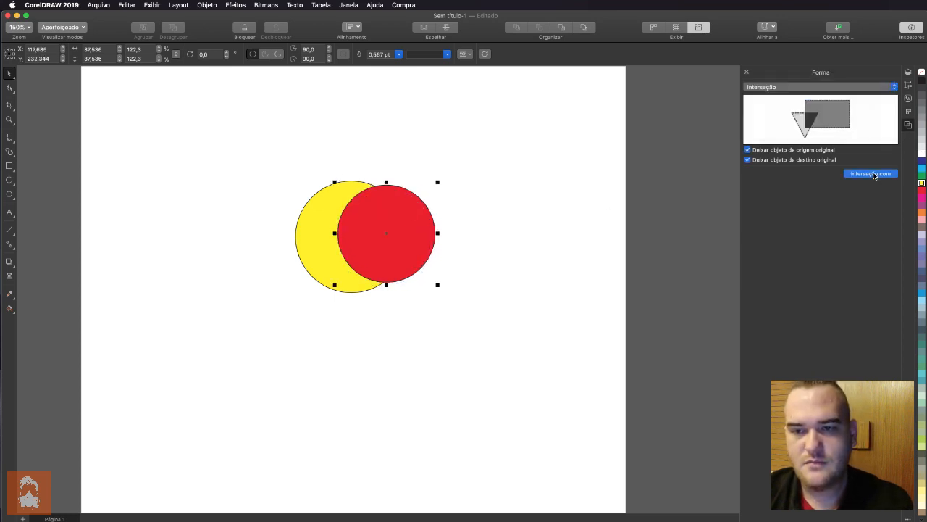
click(323, 228)
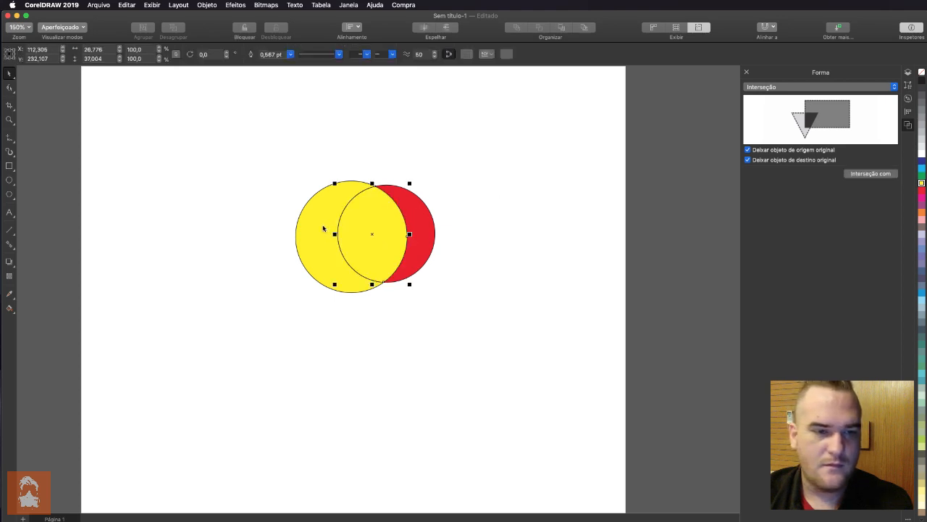
Move the red circle, the yellow circle and the lens-shaped intersection apart.
click(488, 302)
drag(422, 243, 529, 160)
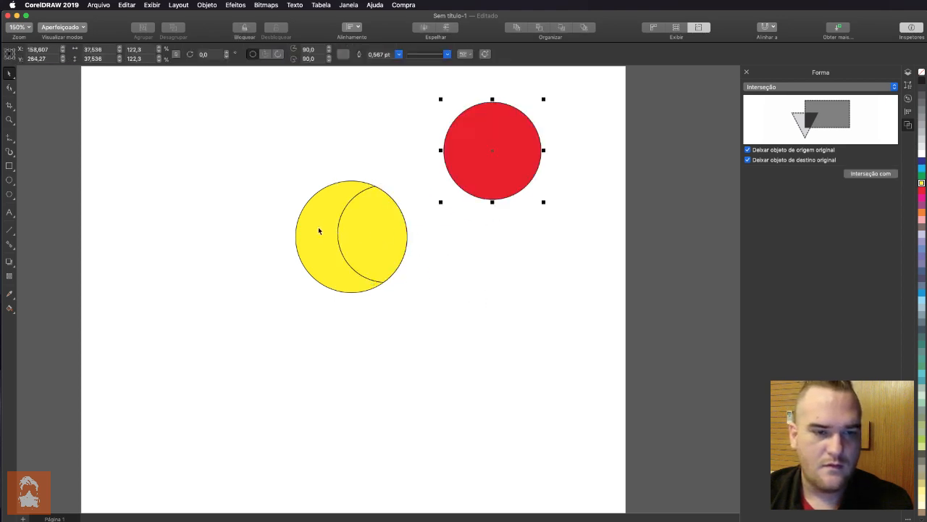
drag(319, 230, 259, 141)
drag(375, 245, 404, 325)
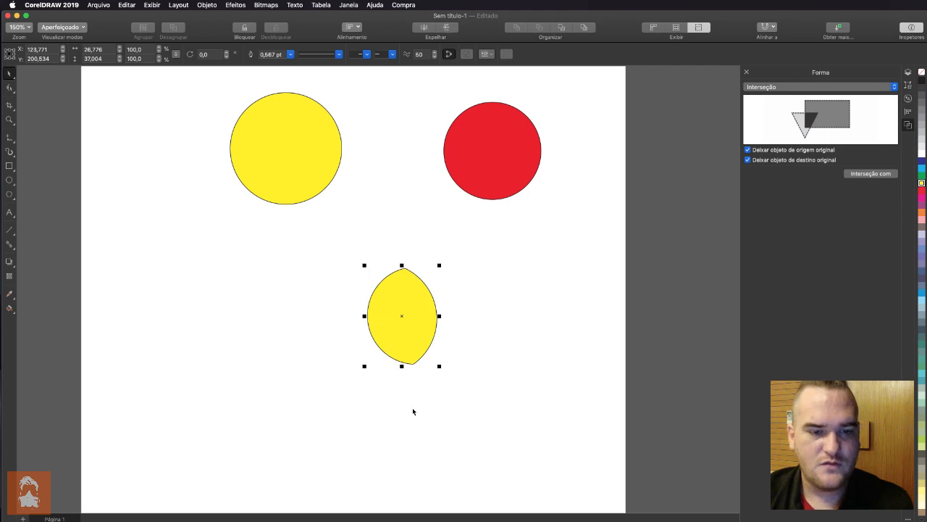
Undo the three moves and the intersection to restore the two overlapping circles.
key(super+z)
key(super+z)
key(super+z)
key(super+z)
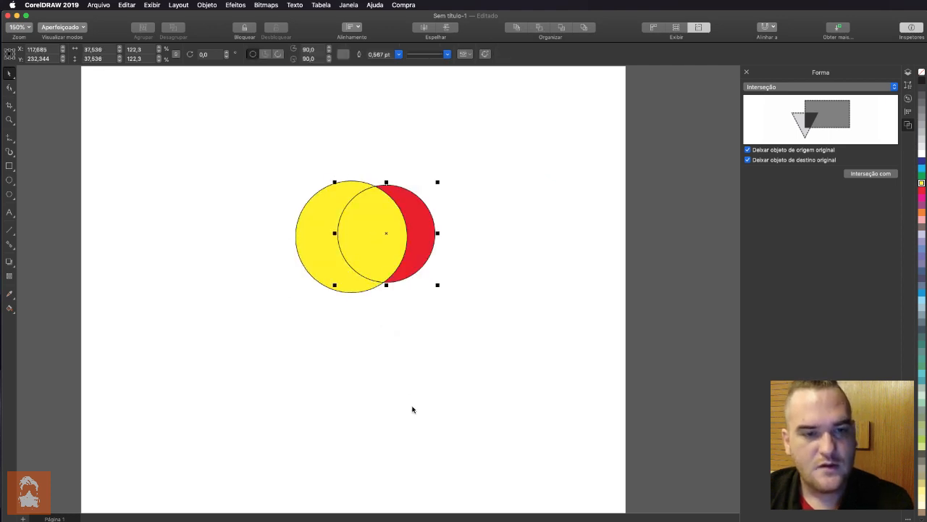
Review the shaping modes Simplificar, Frente menos verso, Verso menos frente and Limite, return to Soldar, and clear the selection.
click(814, 87)
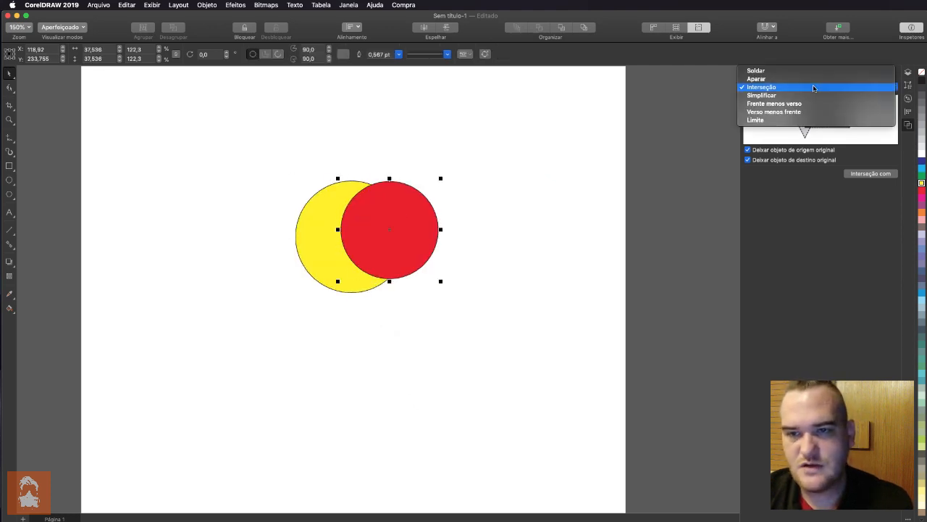
click(807, 95)
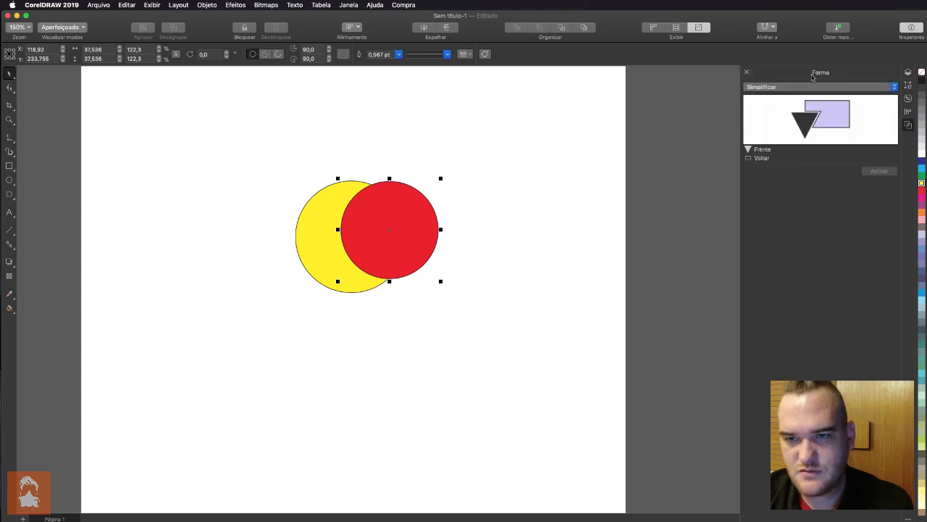
click(813, 85)
click(802, 96)
click(809, 87)
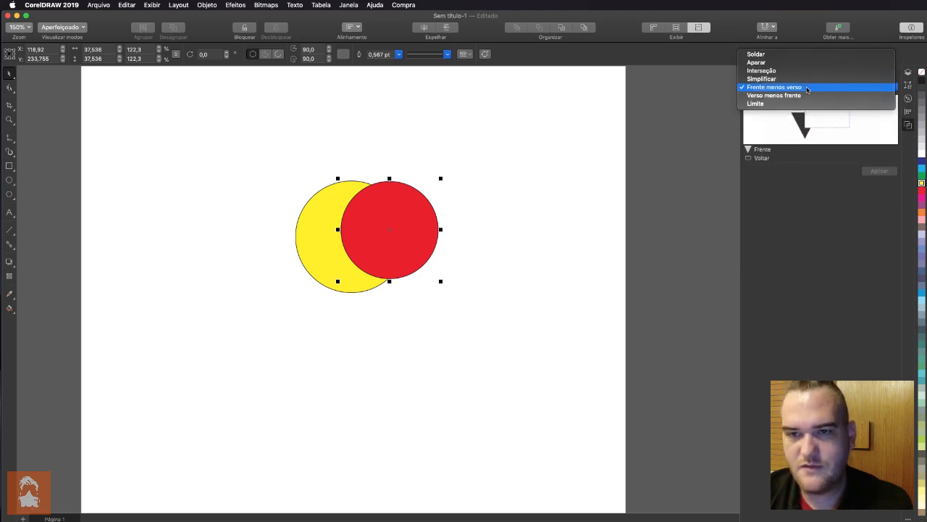
click(807, 96)
click(809, 88)
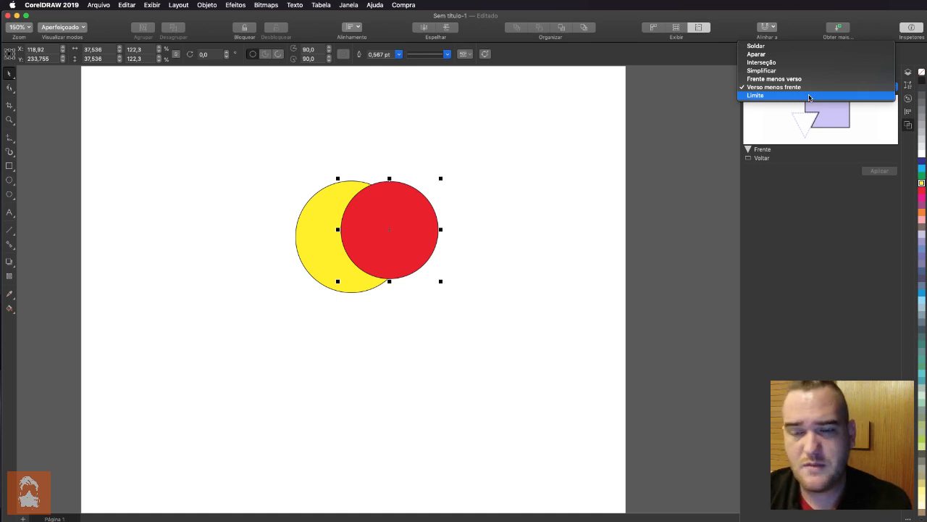
click(809, 97)
click(802, 86)
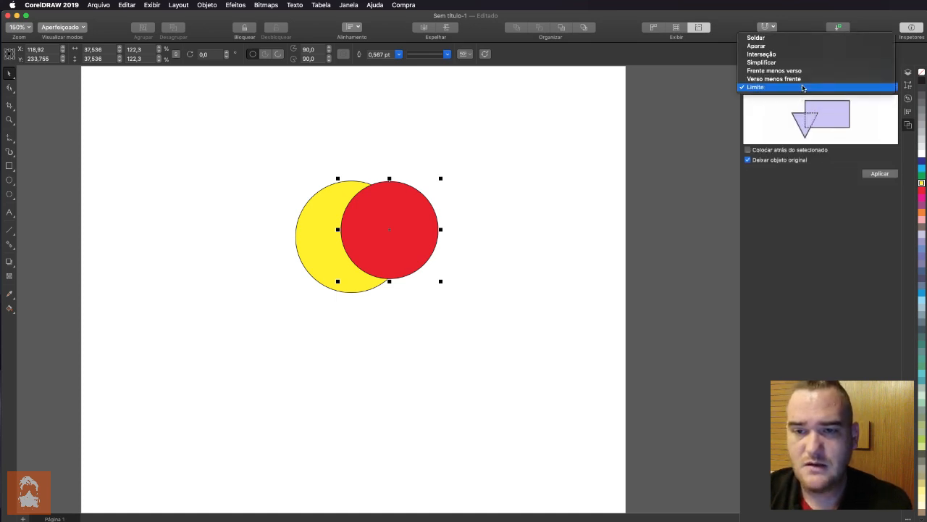
click(755, 37)
click(523, 149)
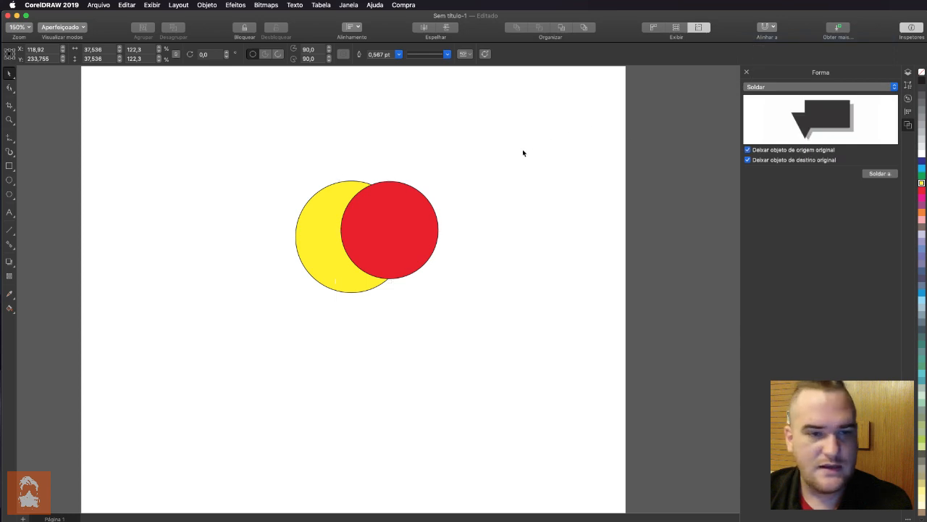
Delete the overlapping yellow and red circles from the page.
drag(263, 143, 493, 323)
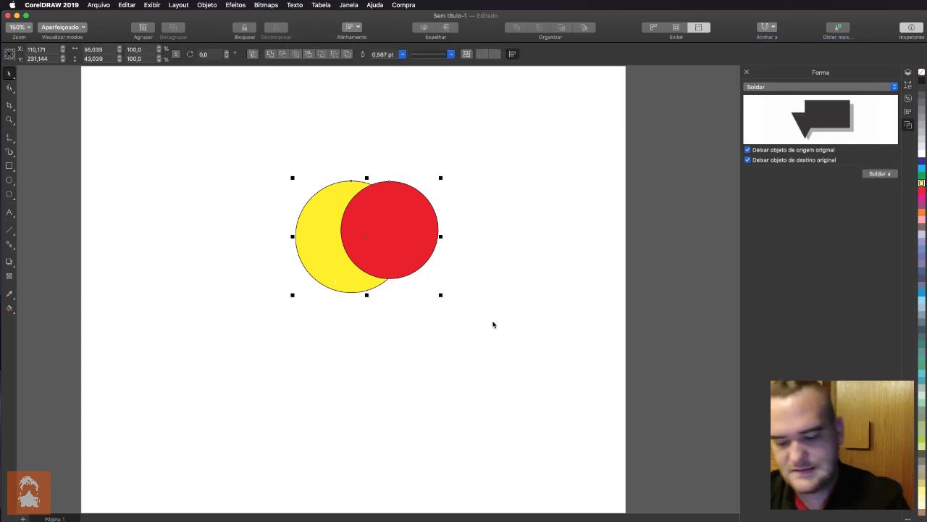
key(Delete)
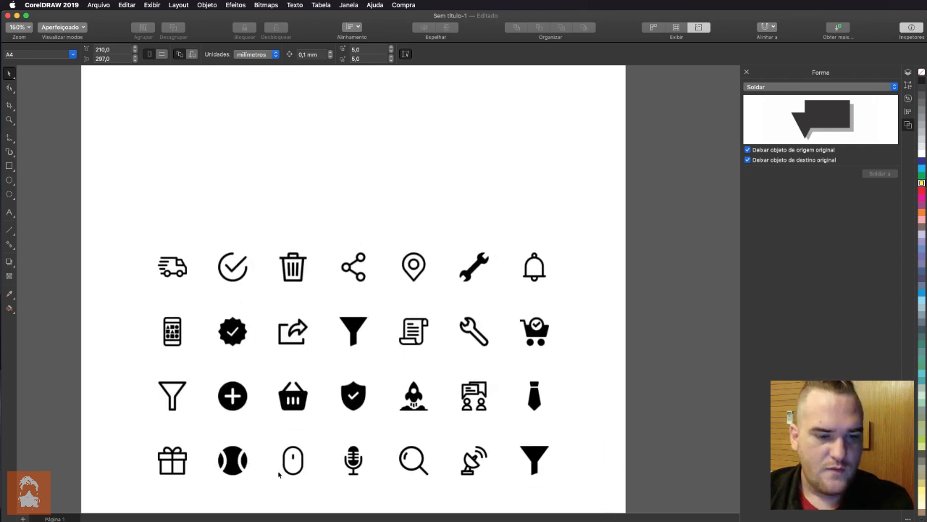
Examine the tennis ball icon in the icon sheet and how its circles and curved bands are built.
click(231, 464)
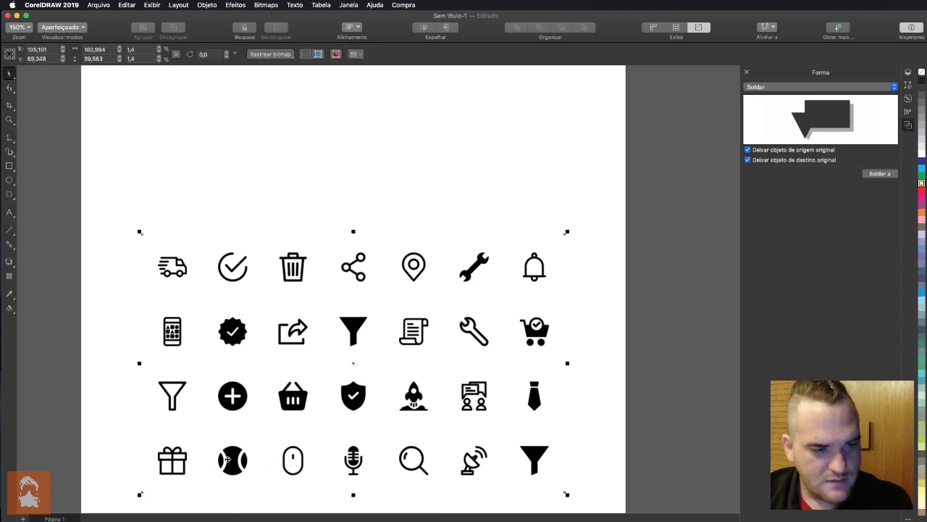
click(689, 400)
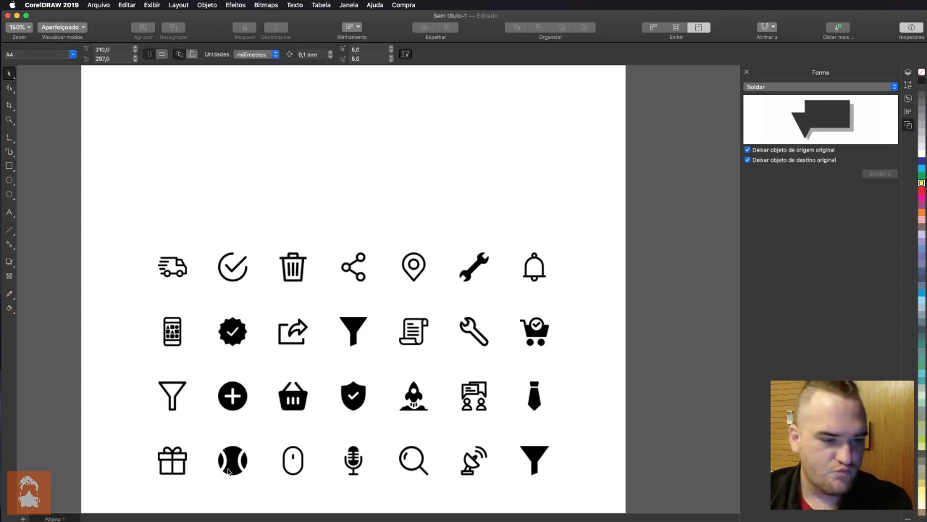
scroll(232, 461, up, 4)
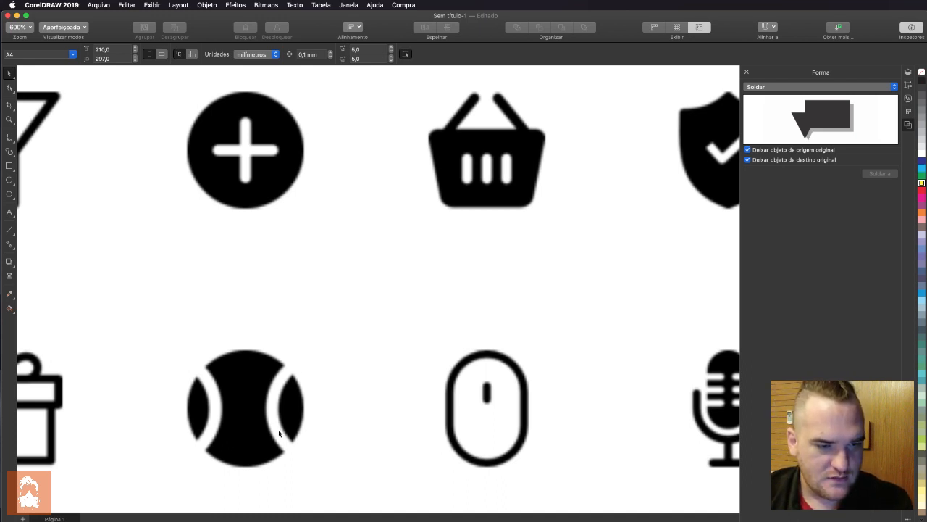
scroll(307, 389, up, 2)
scroll(307, 386, down, 10)
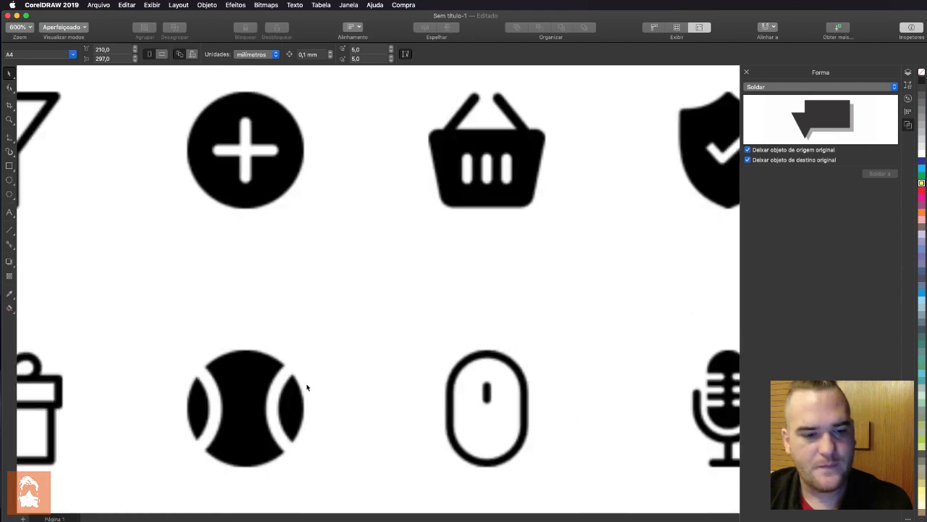
scroll(336, 360, up, 3)
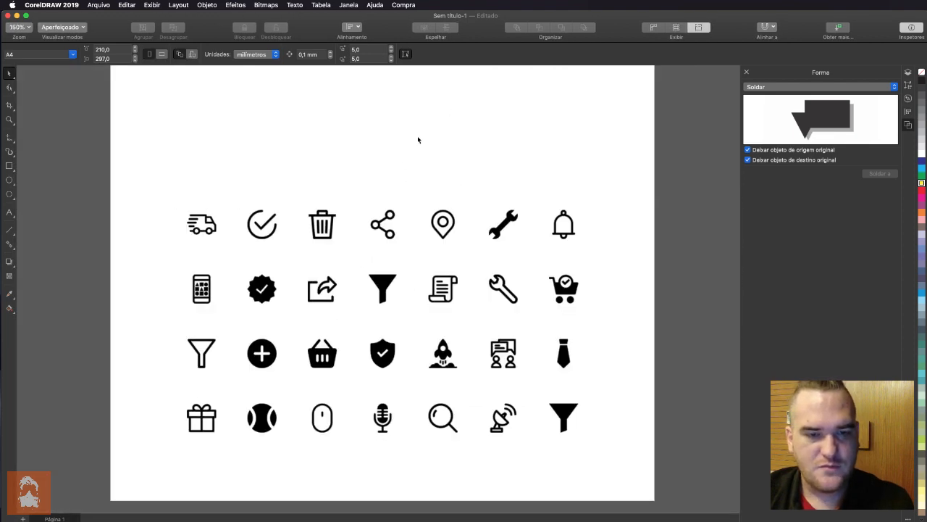
scroll(397, 171, up, 2)
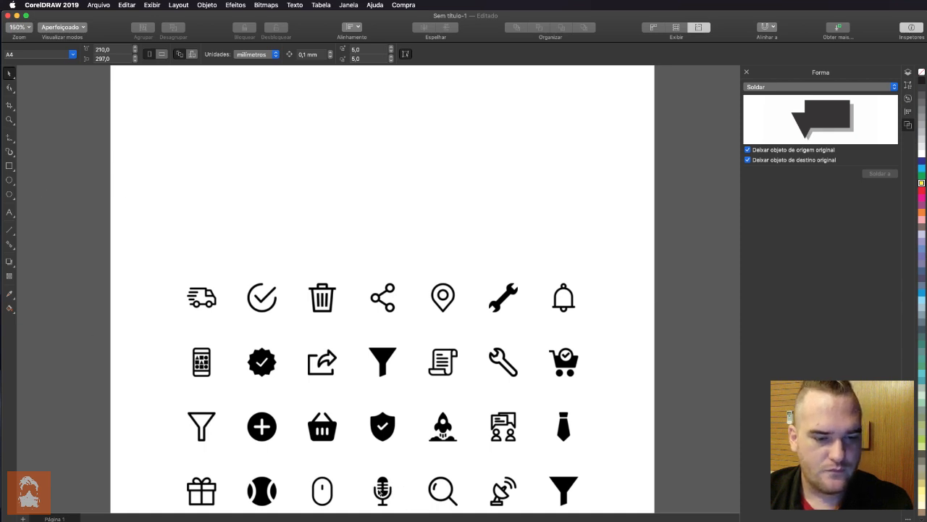
click(382, 492)
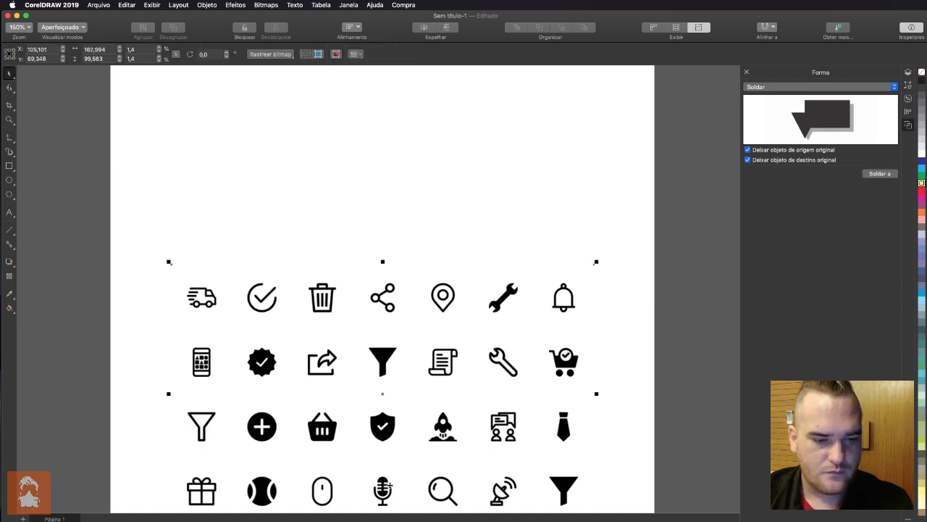
Draw a circle about 60 mm in diameter above the icon sheet and add a concentric copy about 49 mm in diameter.
click(9, 180)
drag(334, 106, 487, 240)
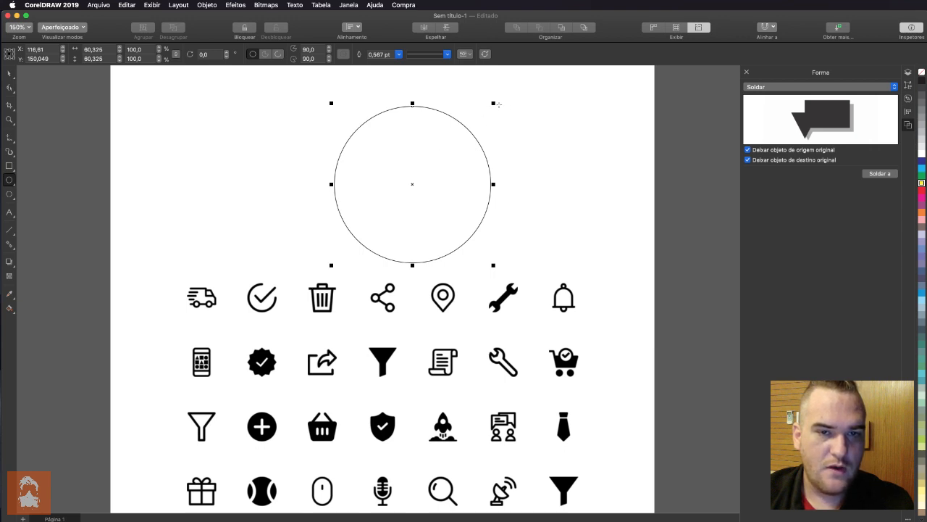
mouse_move(493, 104)
mouse_down()
mouse_move(482, 123)
mouse_move(501, 106)
mouse_move(453, 157)
mouse_move(426, 180)
mouse_move(472, 127)
mouse_move(387, 196)
mouse_move(513, 87)
mouse_move(471, 140)
mouse_move(512, 106)
mouse_move(496, 119)
mouse_up()
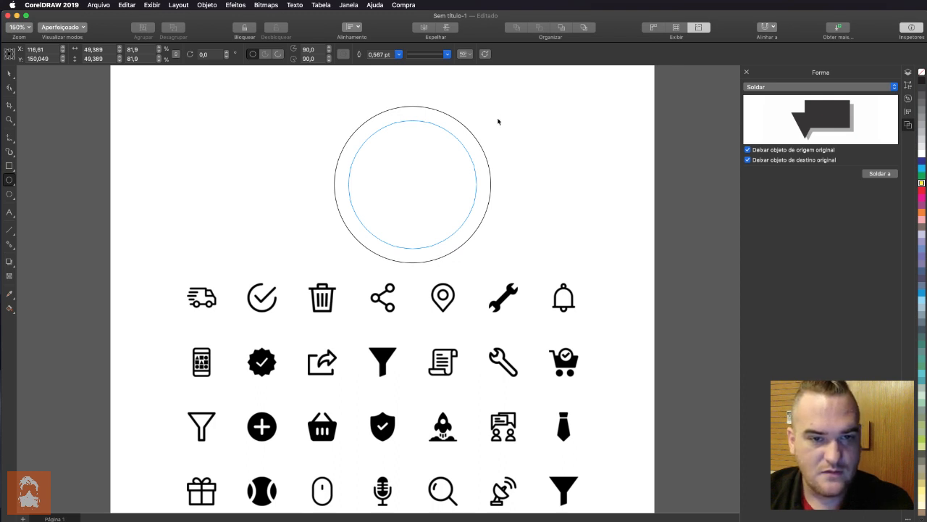
drag(498, 121, 498, 120)
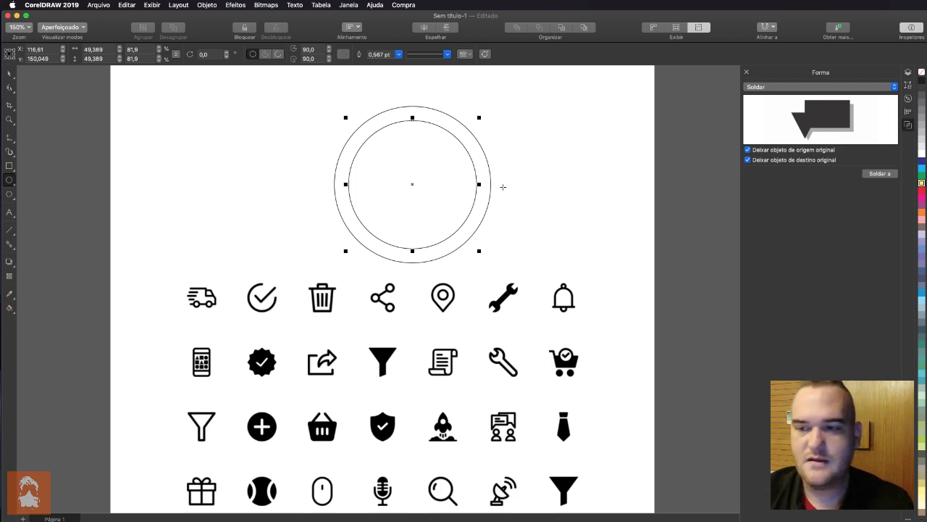
Fill the outer circle with yellow and the inner concentric circle with red.
click(8, 74)
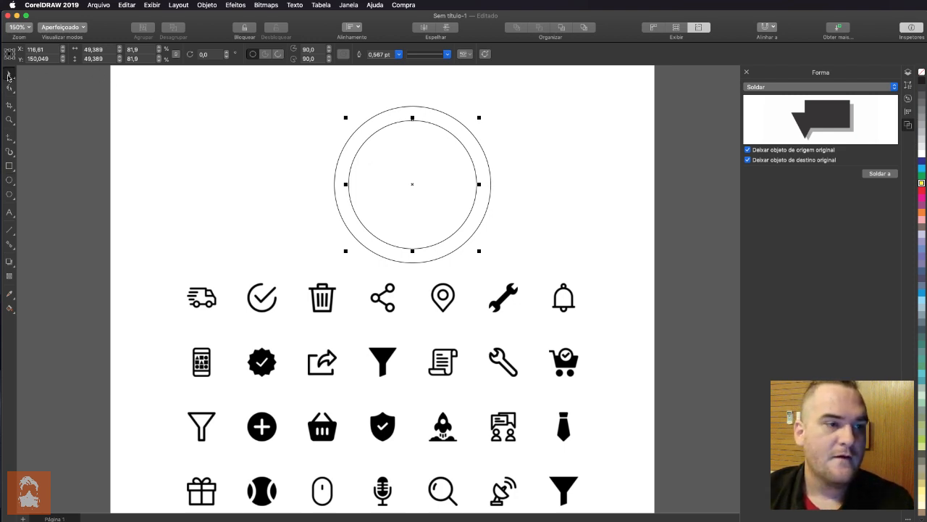
click(445, 114)
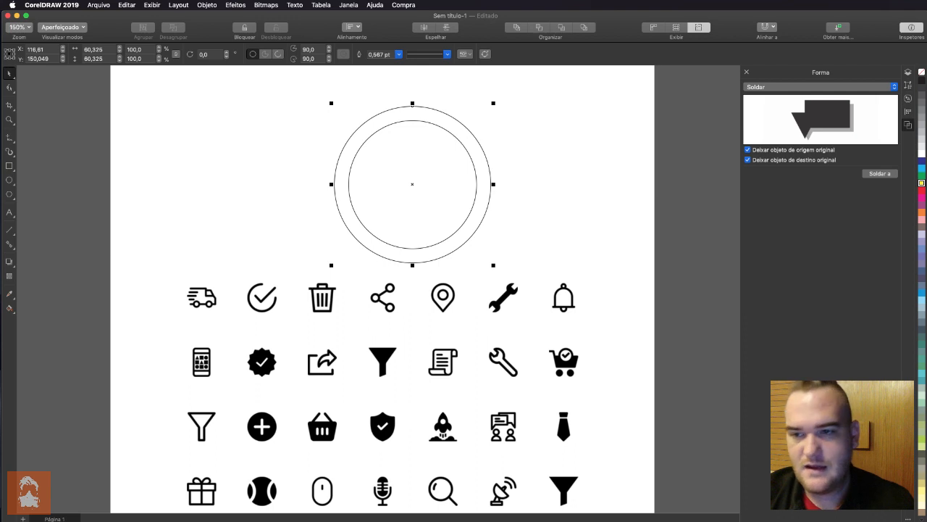
click(921, 184)
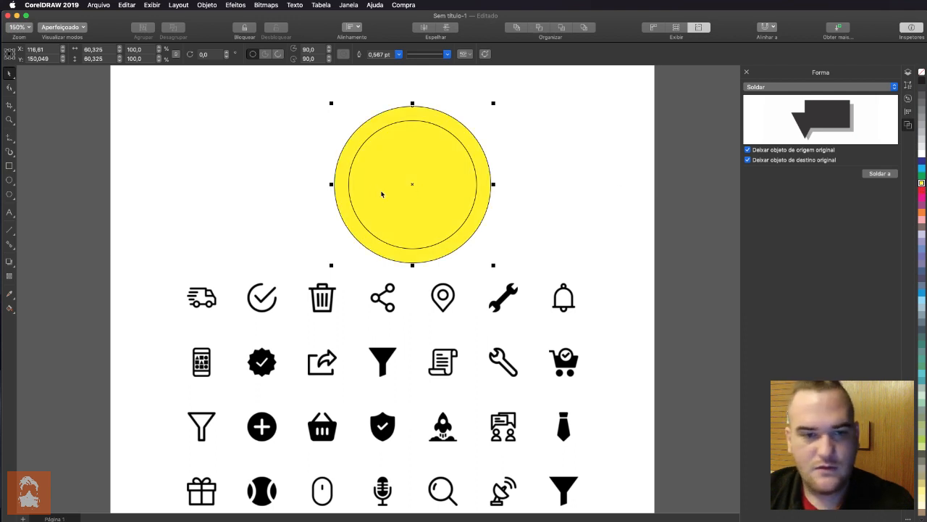
click(378, 241)
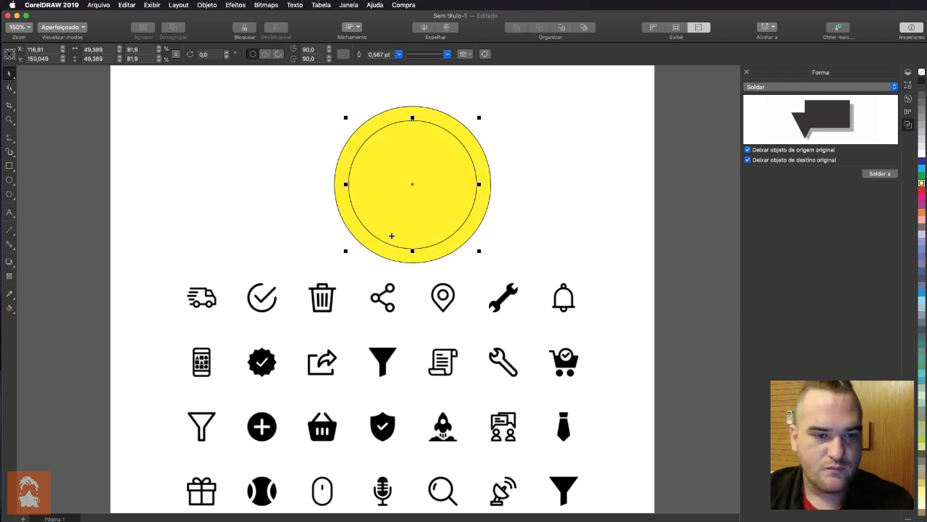
click(922, 190)
click(559, 160)
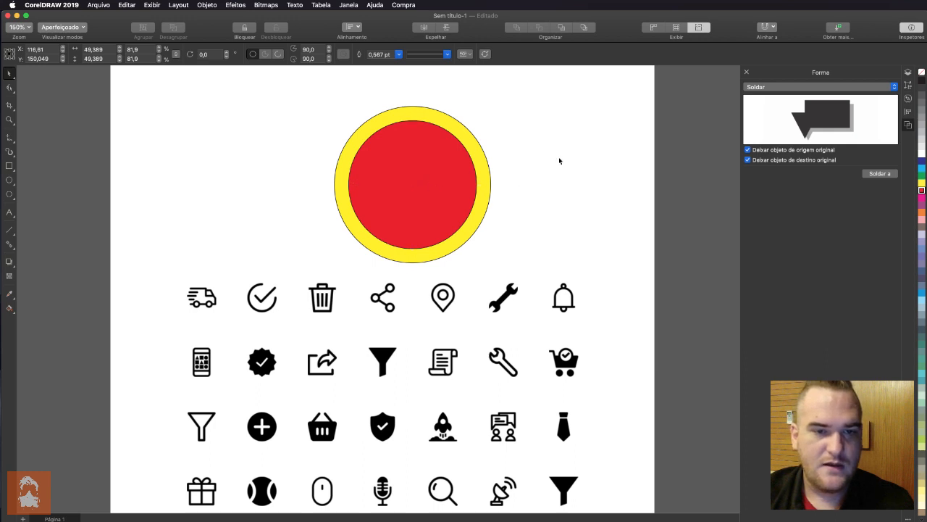
Cut the red inner circle out of the yellow circle with Aparar, keeping neither original, to form a ring.
click(440, 184)
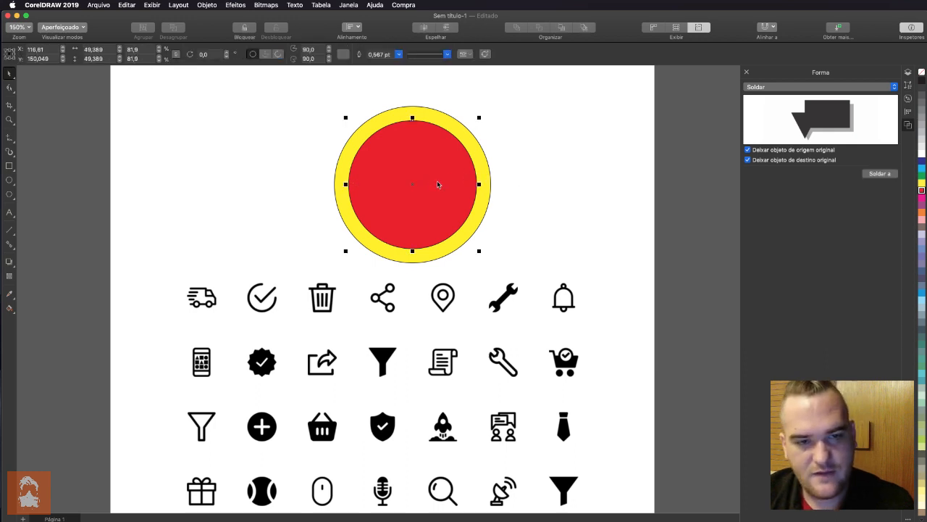
click(771, 88)
click(770, 94)
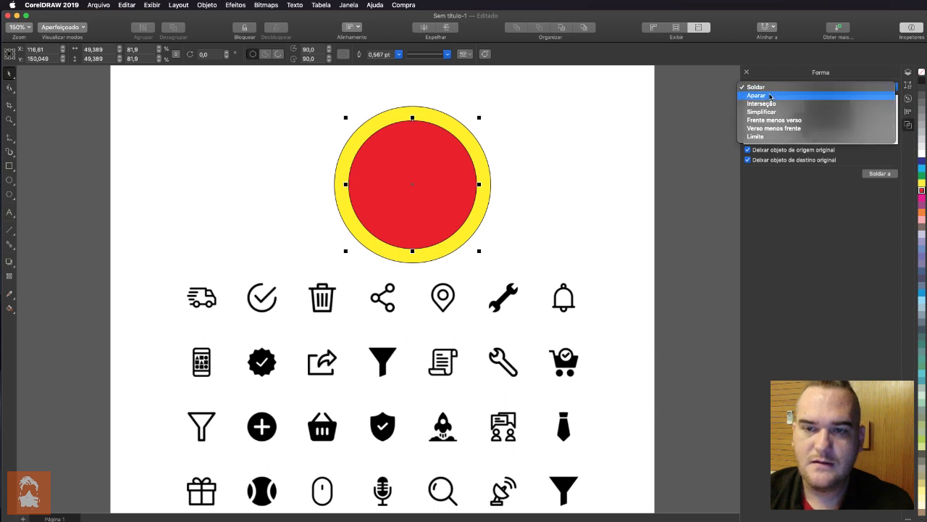
click(879, 173)
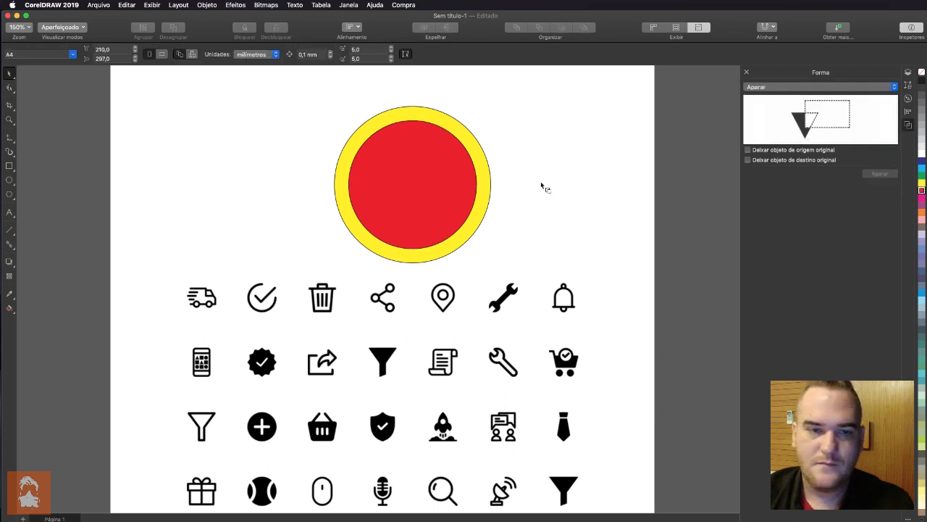
click(490, 184)
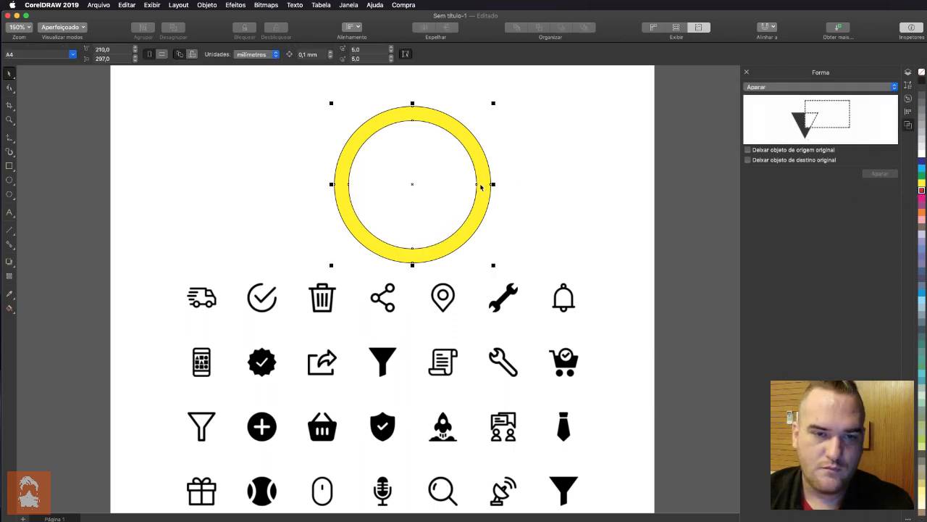
Scale the yellow ring about its centre to a diameter of about 41 mm.
click(548, 243)
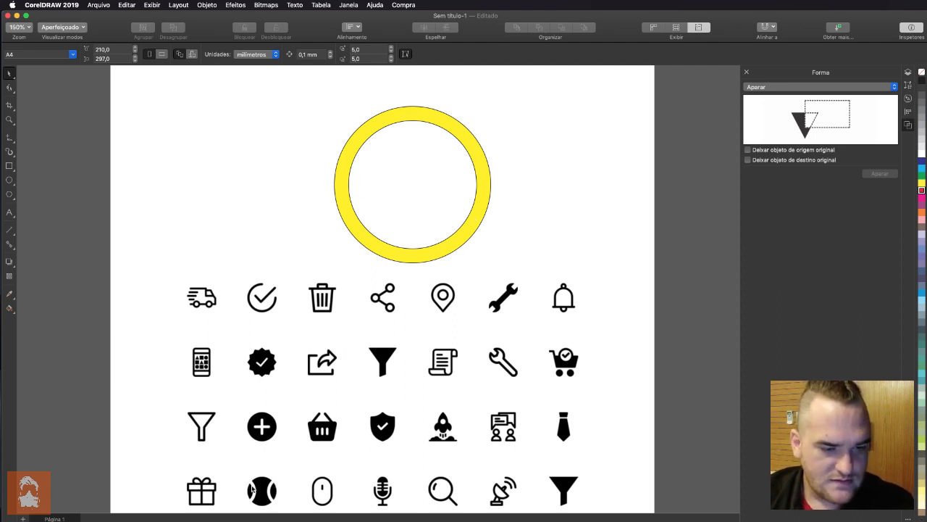
click(470, 231)
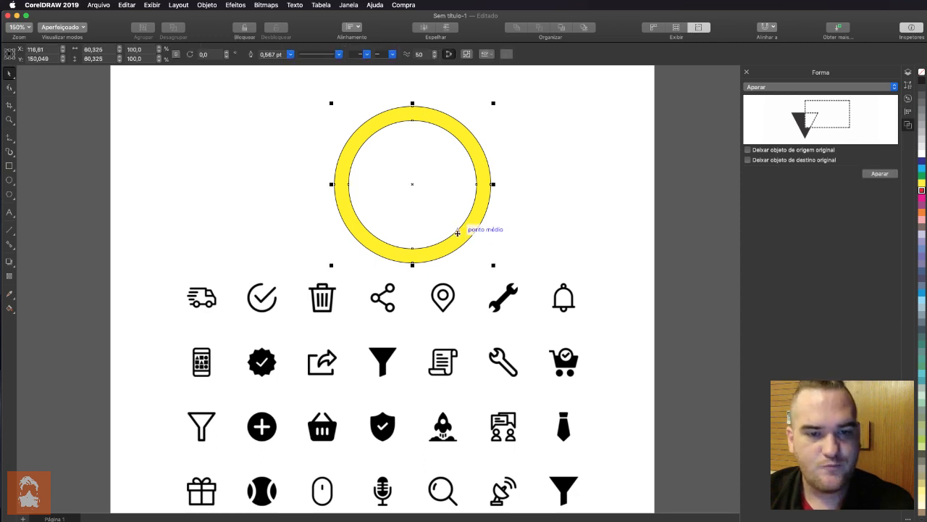
drag(496, 264, 469, 240)
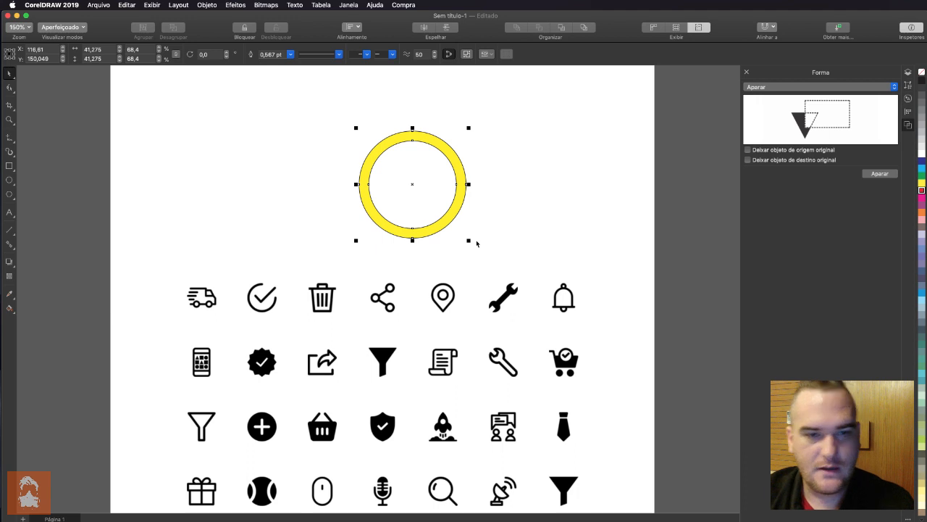
Draw a circle about 41 mm in diameter, as tall as the yellow ring and overlapping it, and fill it red.
click(15, 179)
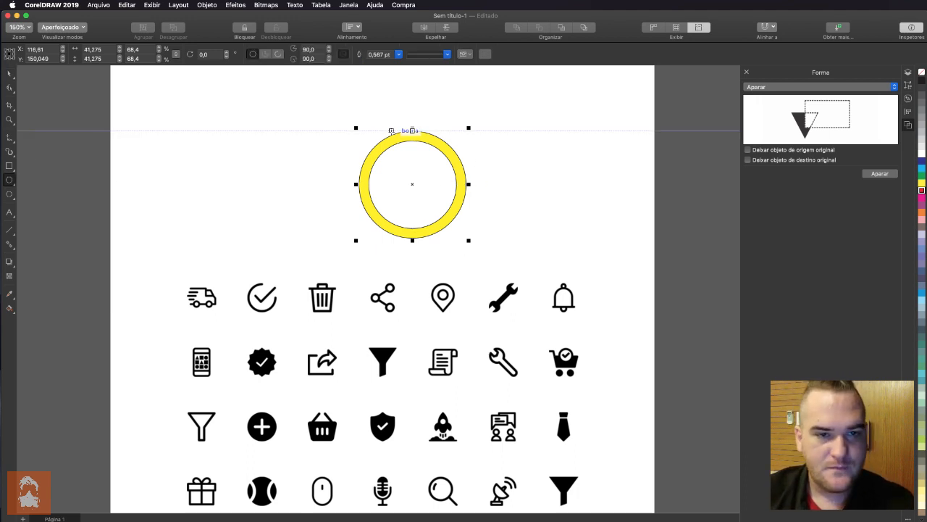
drag(428, 130, 417, 238)
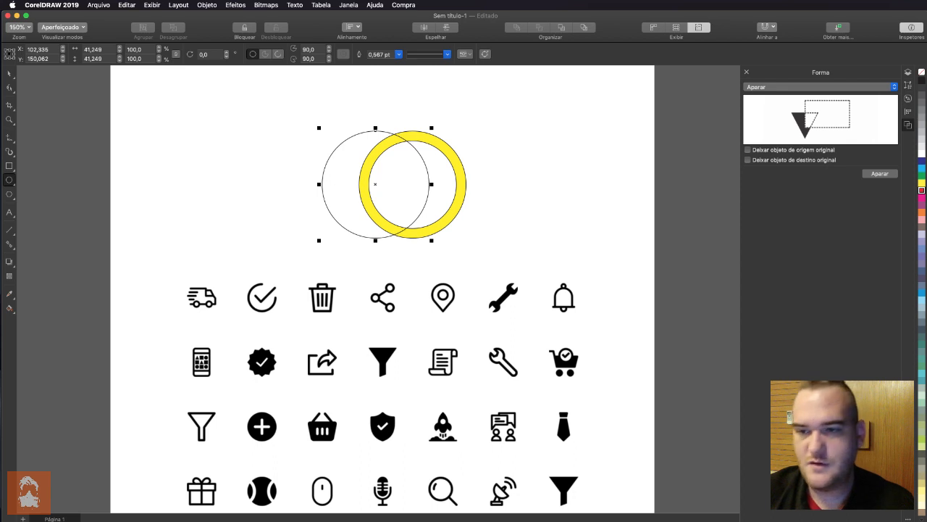
click(922, 192)
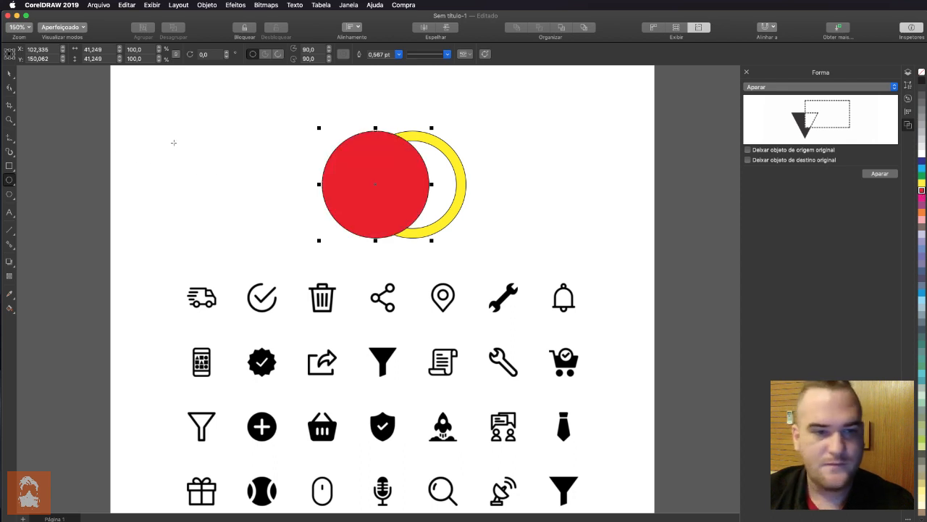
Move the red circle over the ring's right edge and place it below the ring in the object order of Camada 1.
click(9, 73)
drag(428, 175, 517, 174)
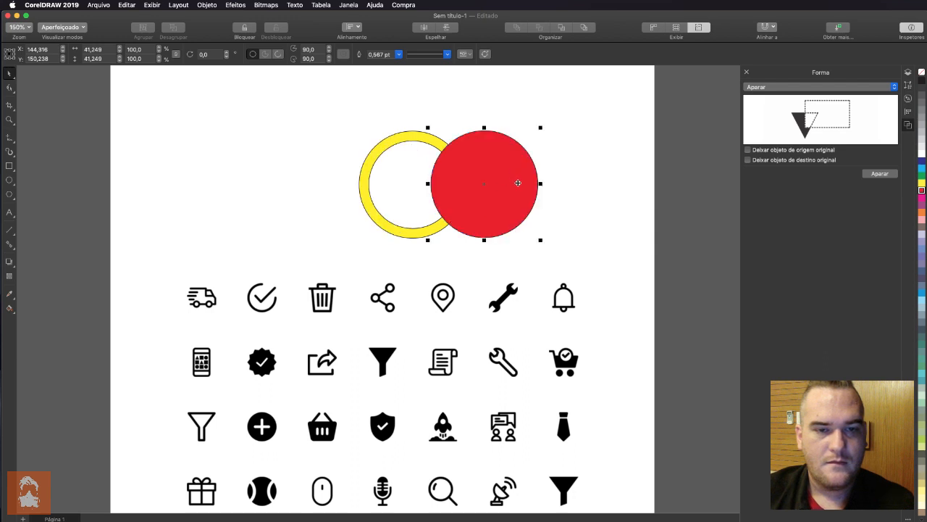
click(908, 73)
drag(794, 142, 784, 169)
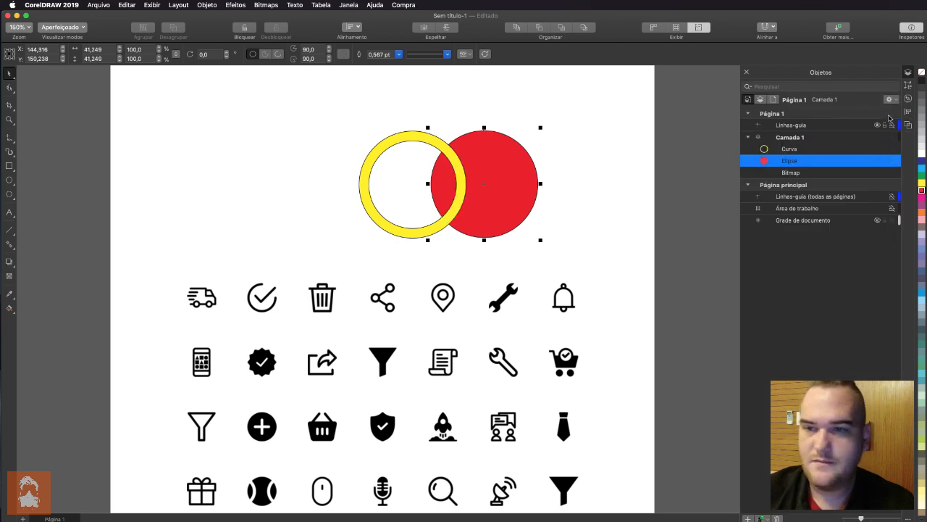
click(909, 125)
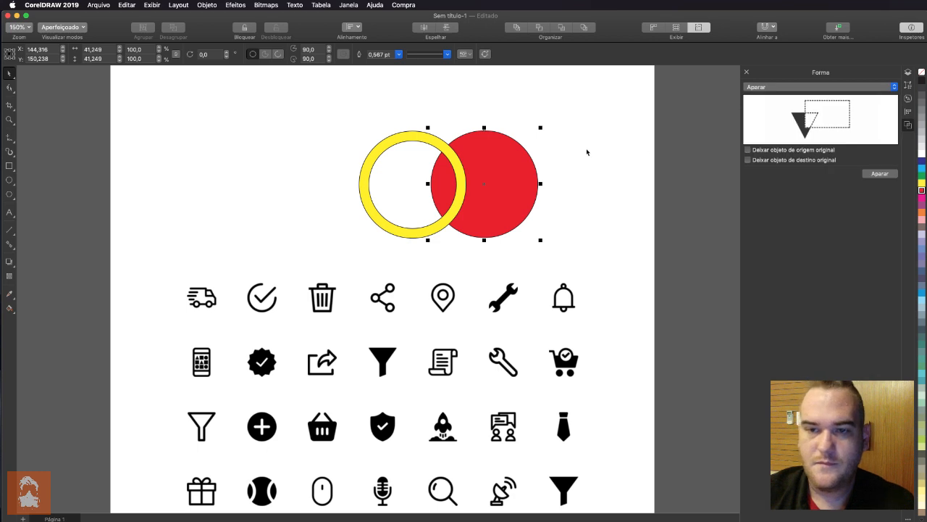
click(586, 200)
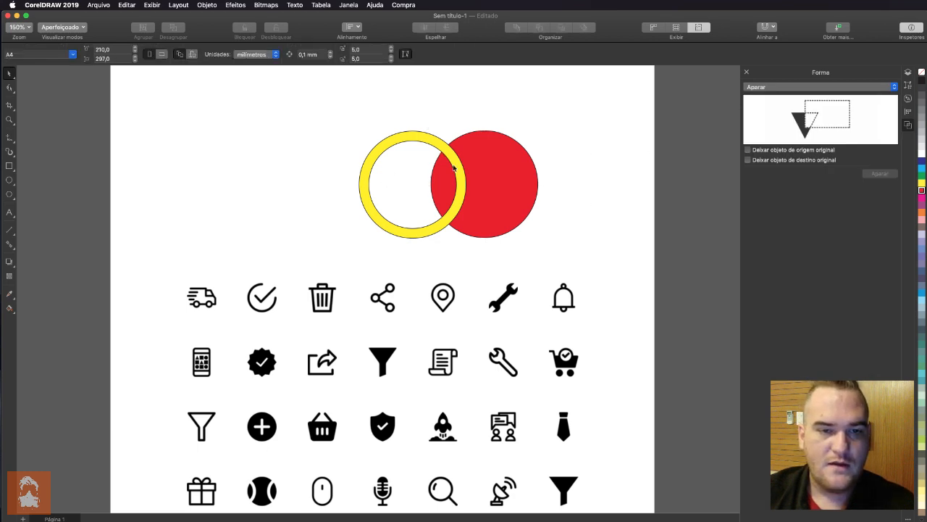
Duplicate the yellow ring horizontally so the copy overlaps the red circle's right edge.
click(438, 225)
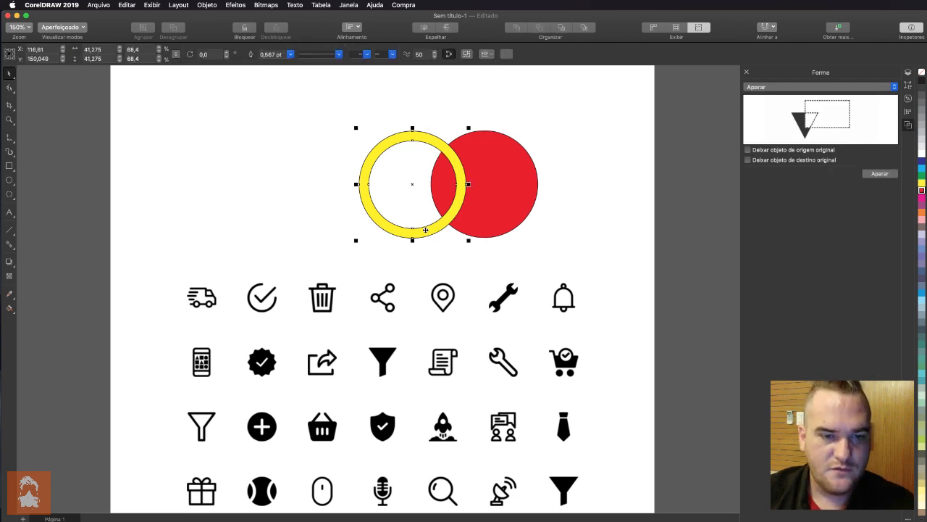
drag(425, 229, 569, 231)
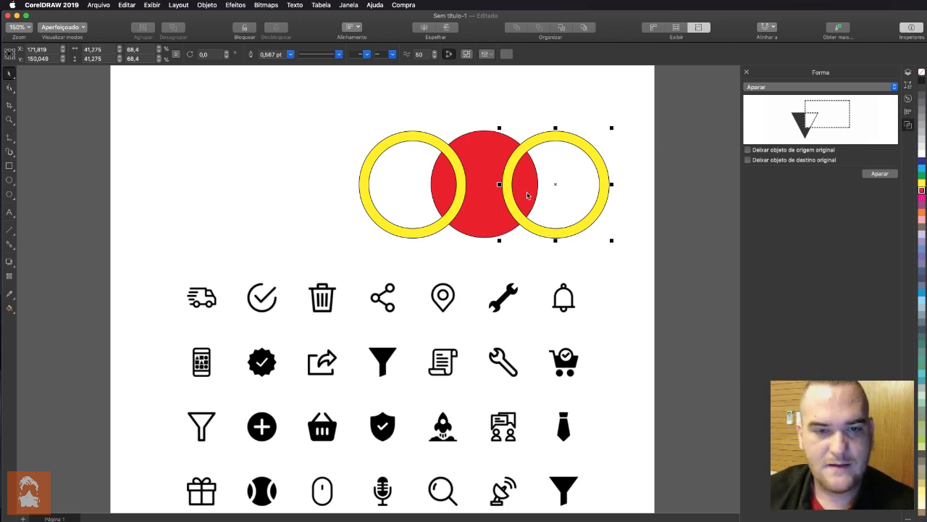
click(420, 233)
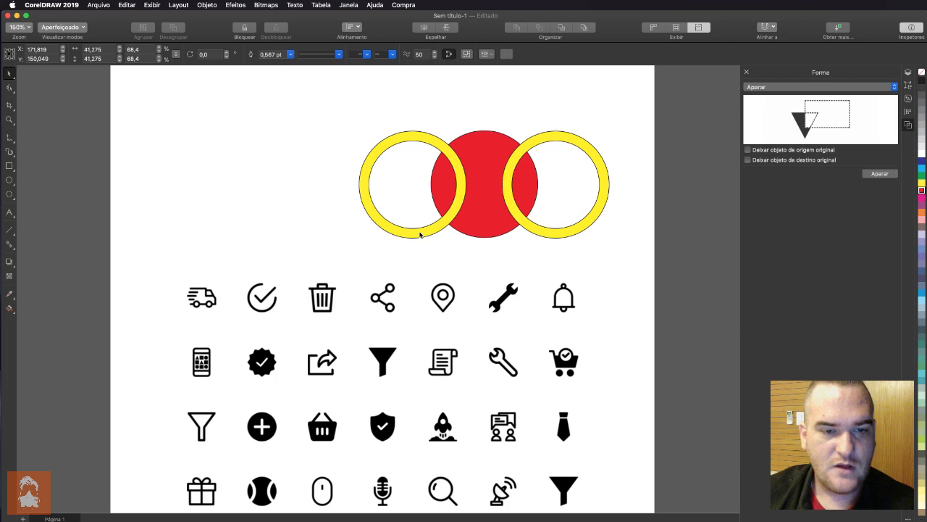
click(538, 229)
click(490, 229)
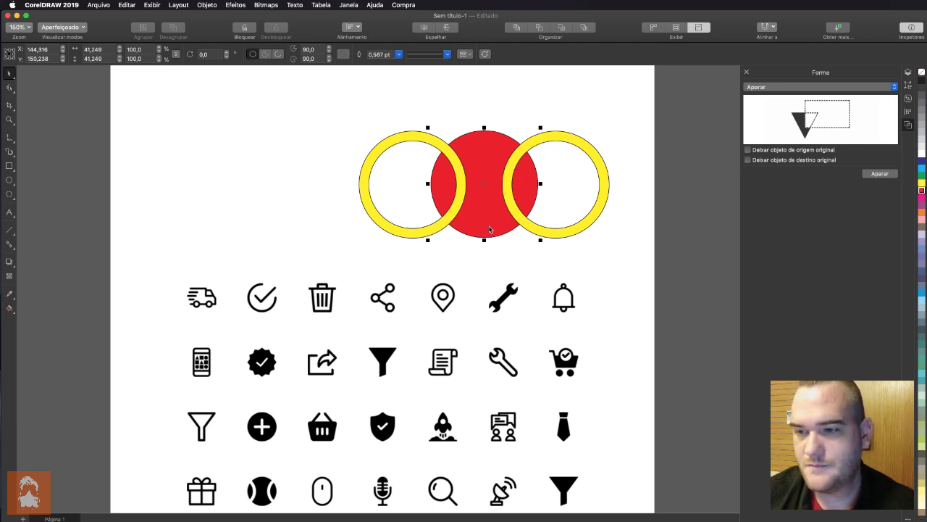
click(399, 140)
shift+click(563, 136)
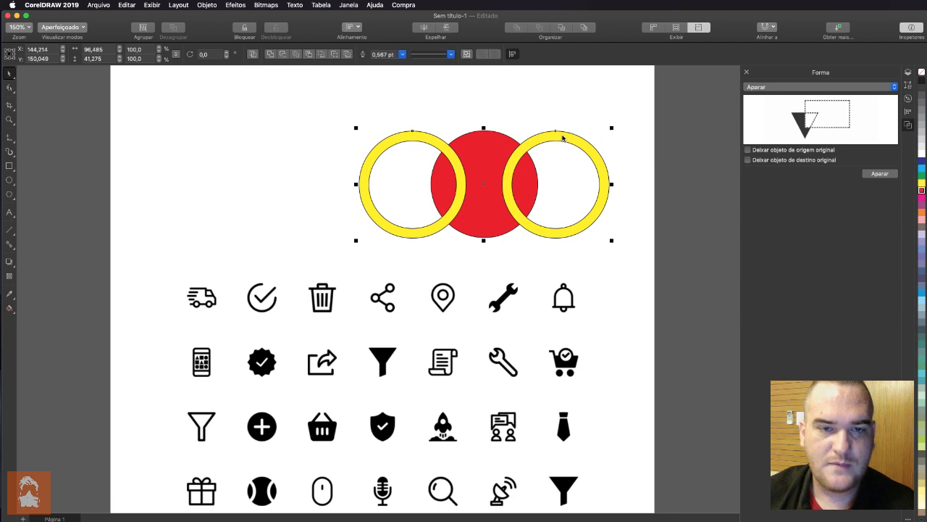
click(408, 139)
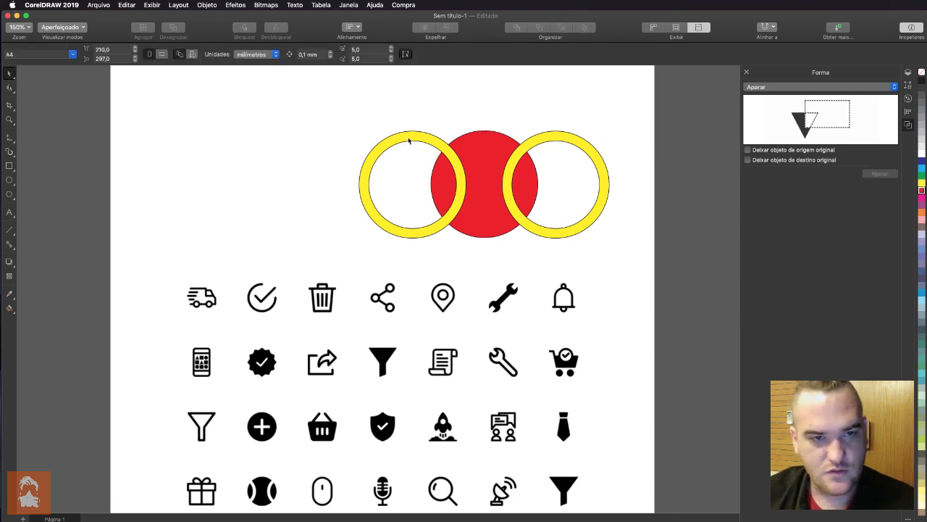
shift+click(564, 140)
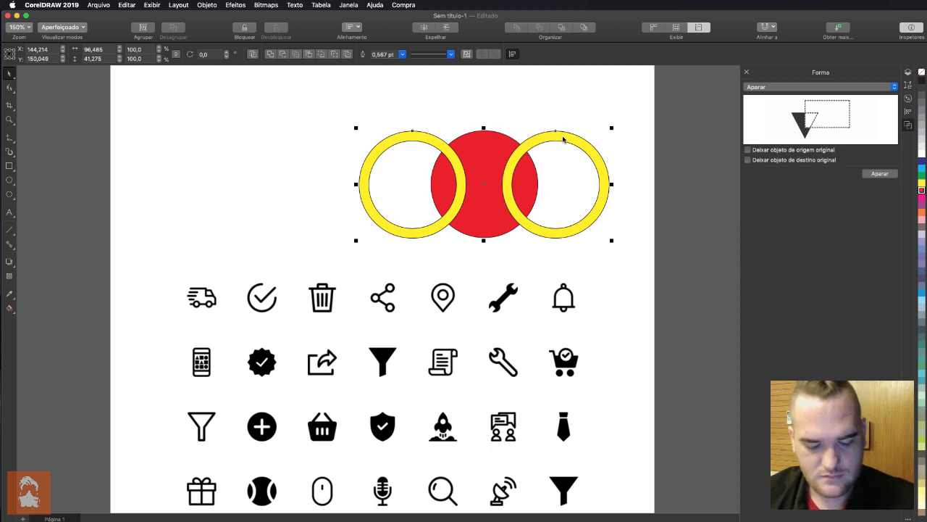
Group the two yellow rings so they behave as a single object.
click(433, 126)
click(404, 139)
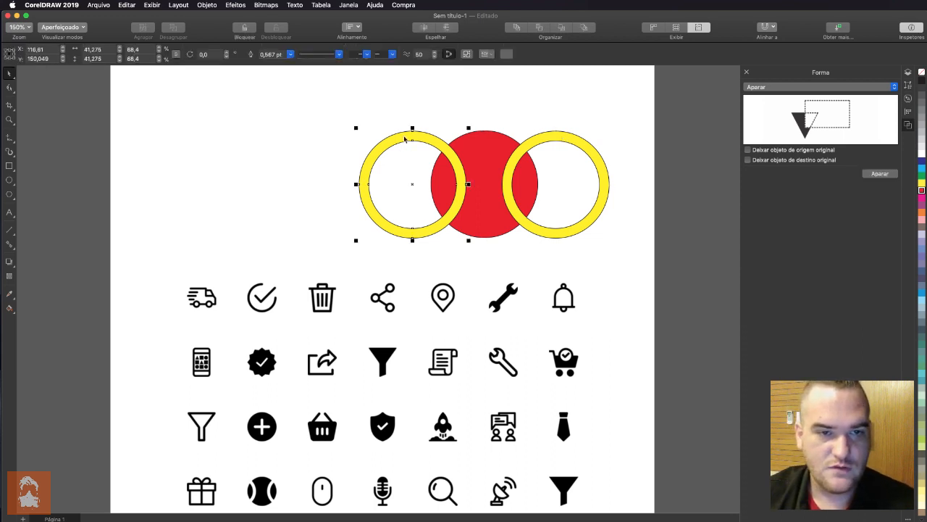
shift+click(569, 140)
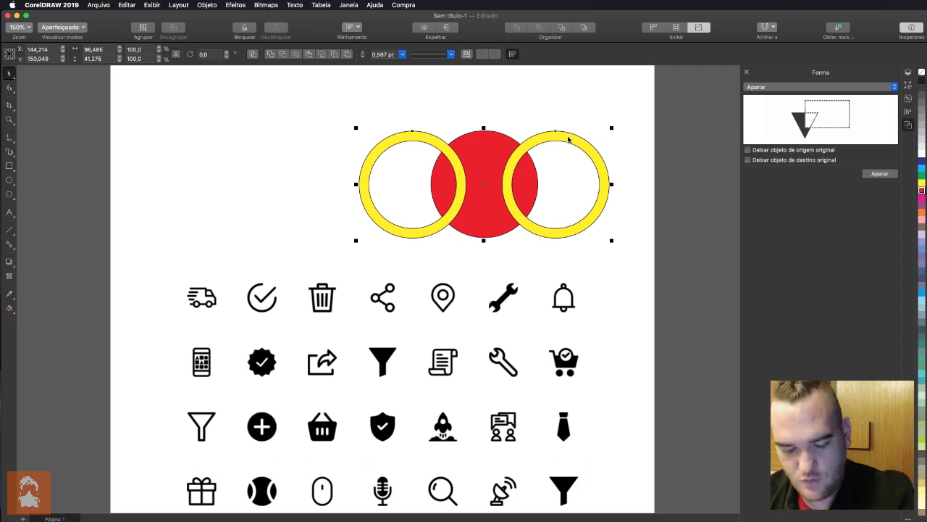
drag(568, 139, 569, 120)
key(super+z)
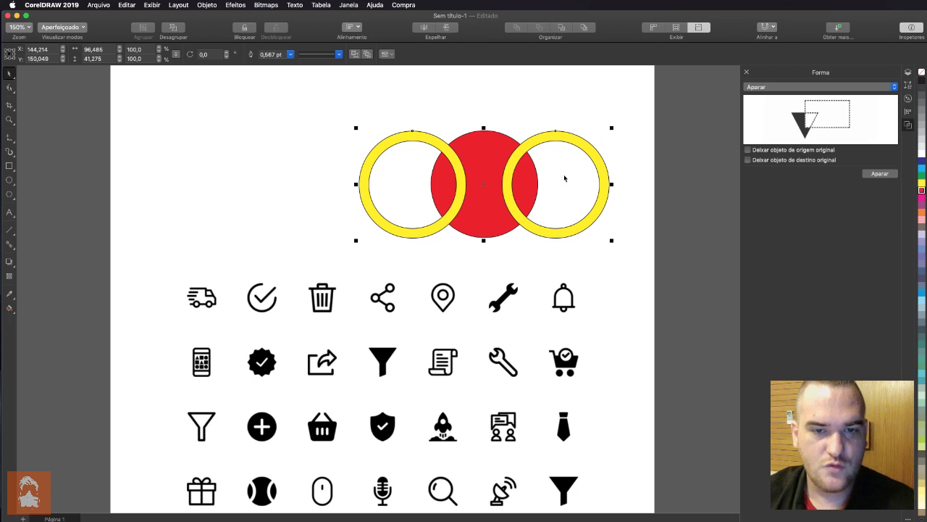
click(563, 97)
click(508, 152)
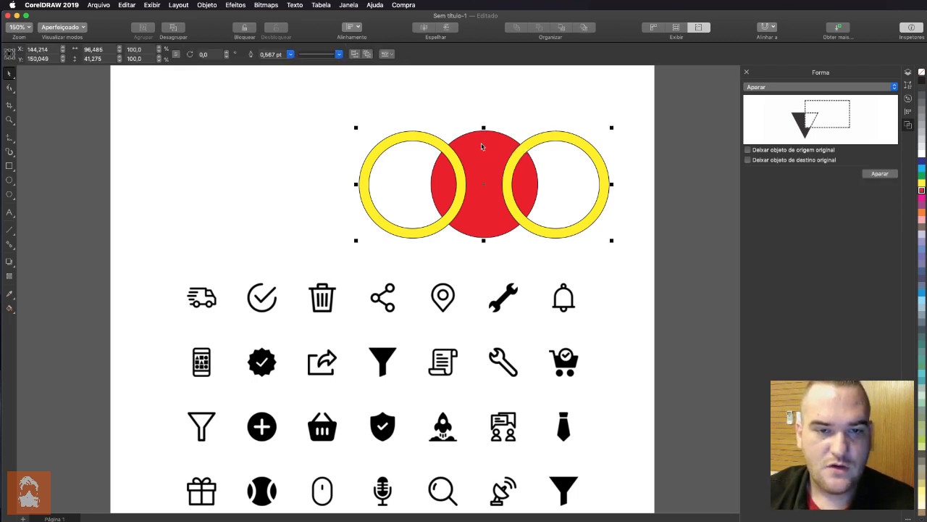
click(479, 110)
Move the ring group off-centre and realign it with the red circle by horizontal centres, with alignment set to the selected objects.
drag(336, 99, 626, 251)
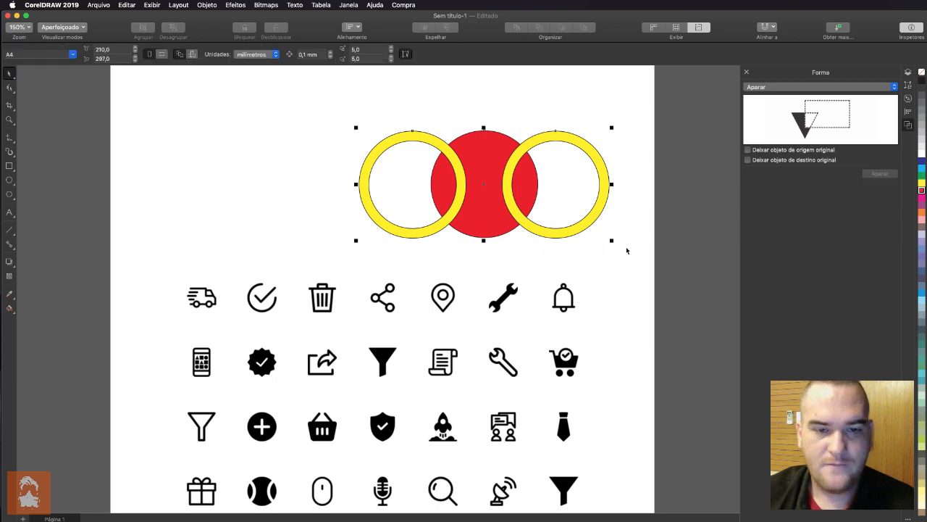
click(909, 113)
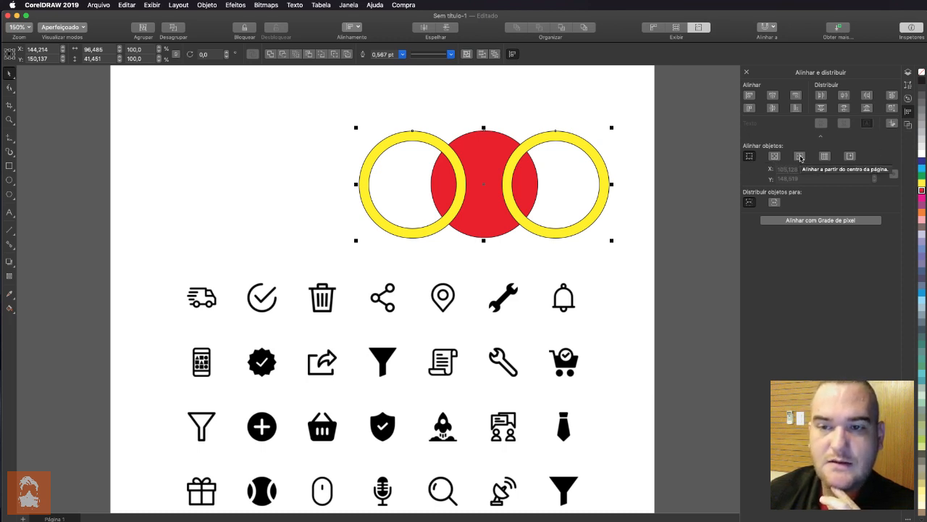
click(751, 157)
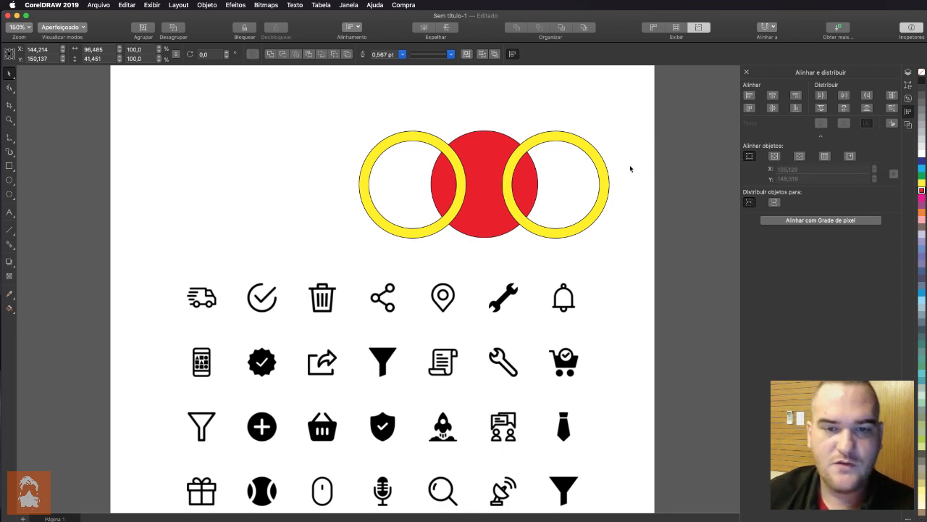
click(571, 169)
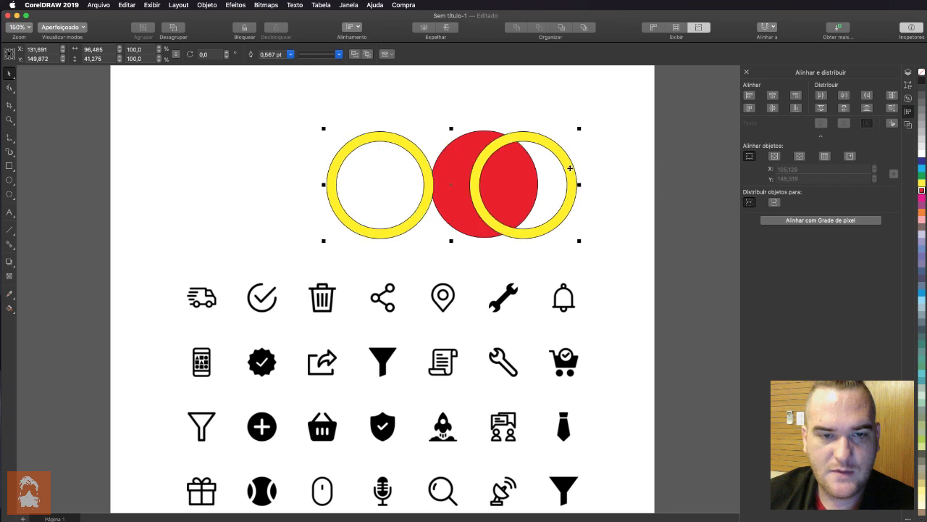
drag(312, 96, 593, 247)
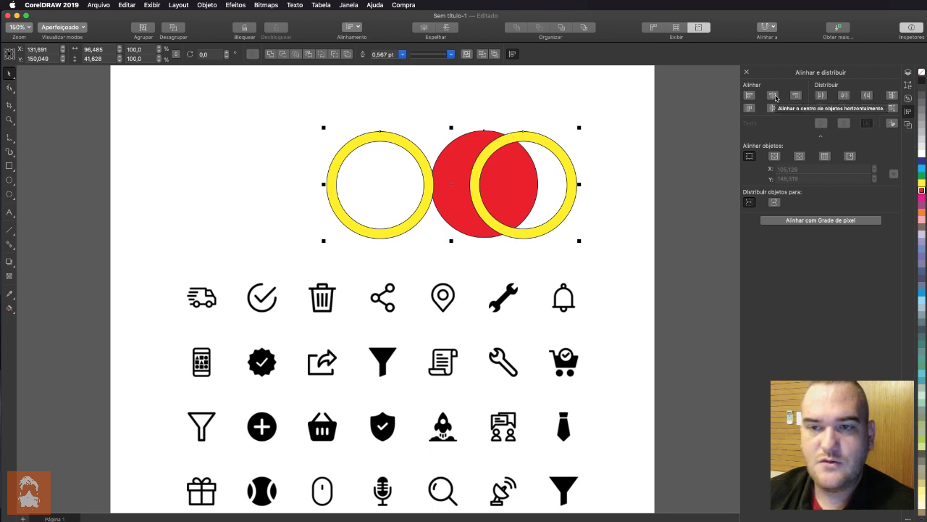
click(773, 96)
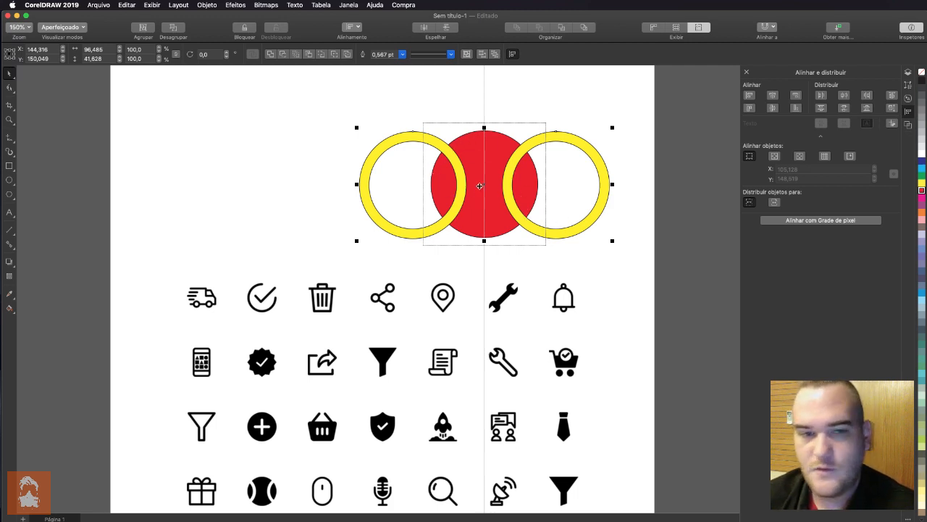
click(620, 202)
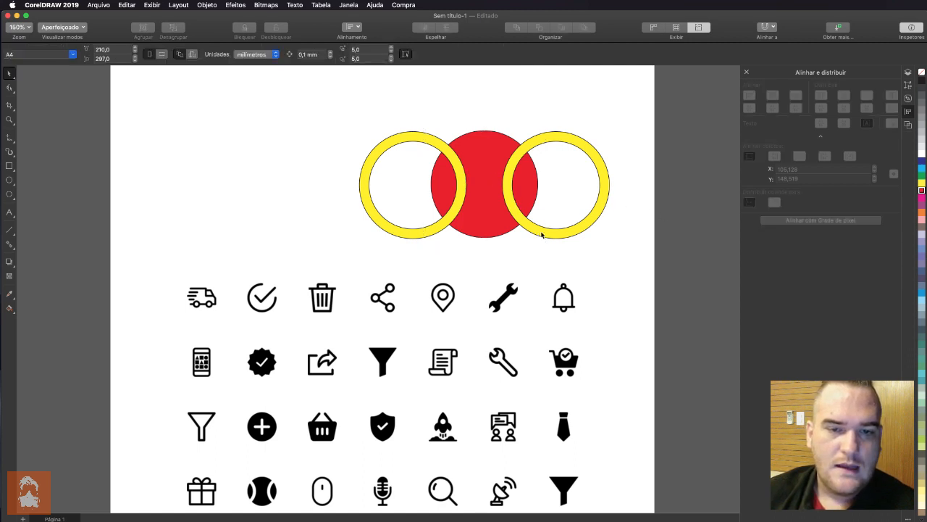
Shift the ring group about 12 mm down and align its vertical centre with the red circle's.
drag(541, 234, 539, 264)
drag(335, 94, 627, 275)
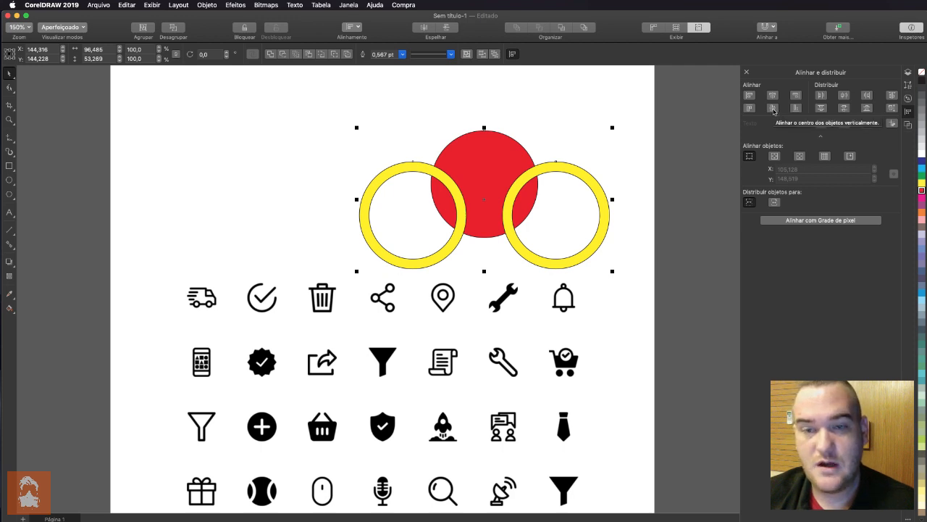
click(773, 110)
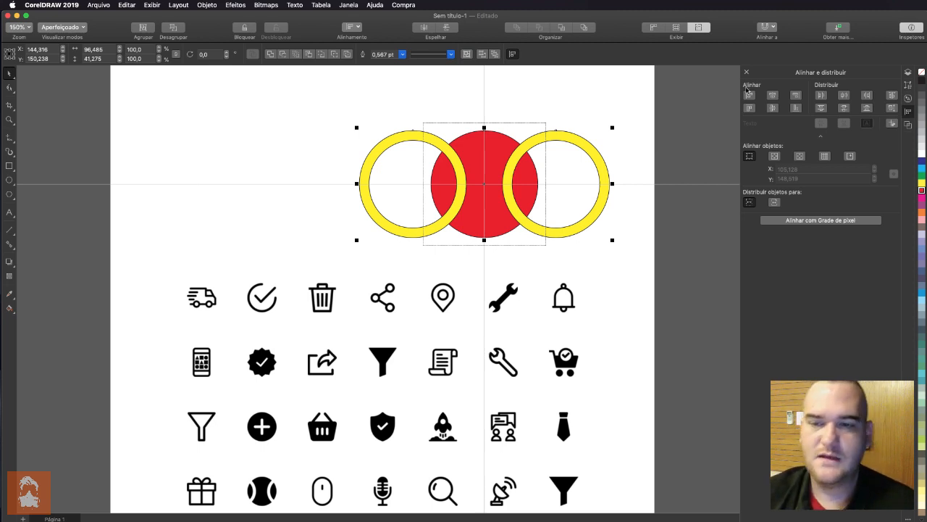
click(599, 122)
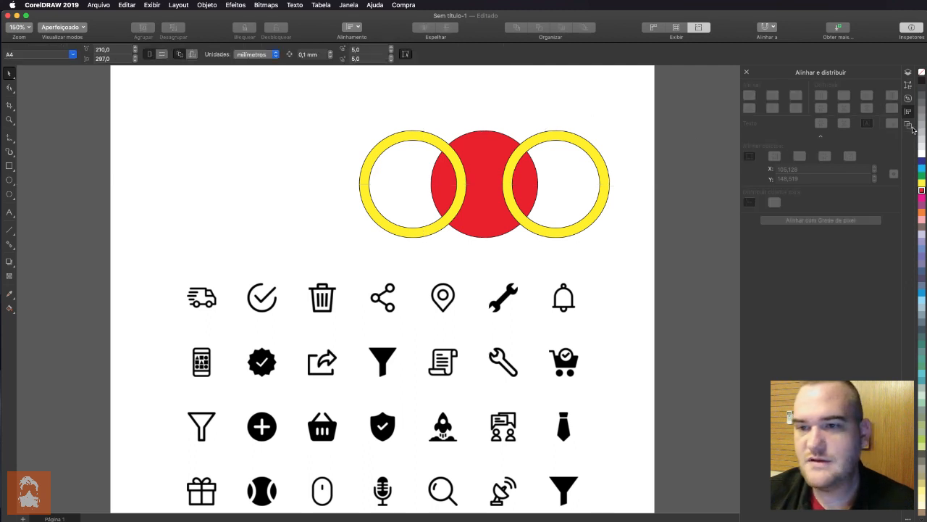
Trim the red circle with the yellow ring group using Aparar, without keeping the original source or target objects.
click(909, 127)
click(528, 154)
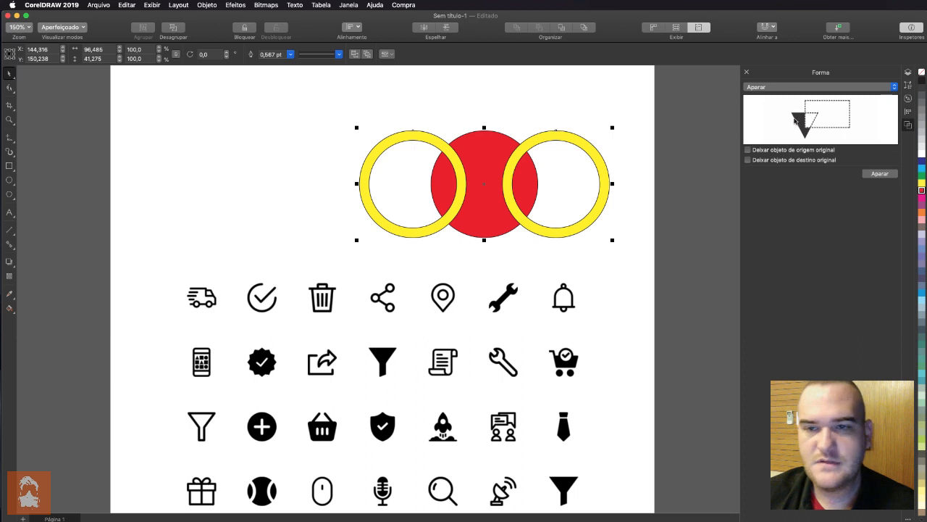
click(880, 175)
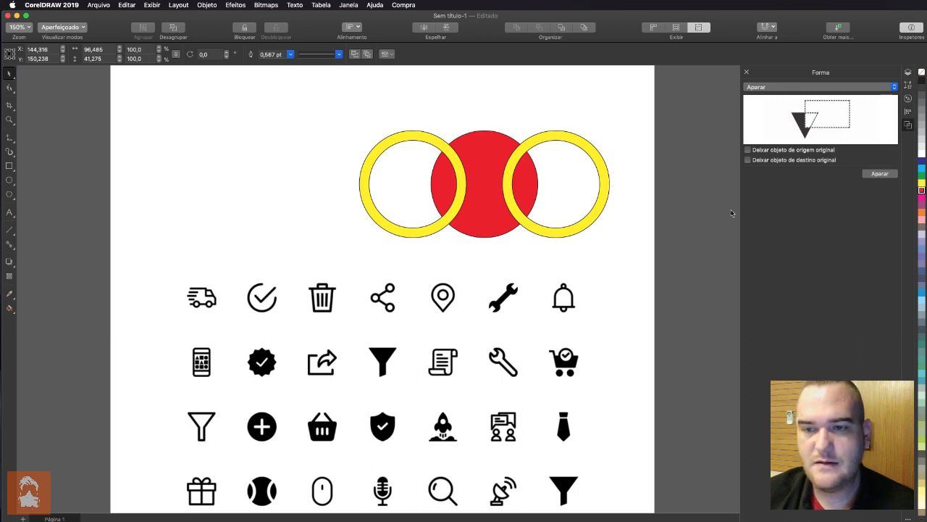
click(486, 229)
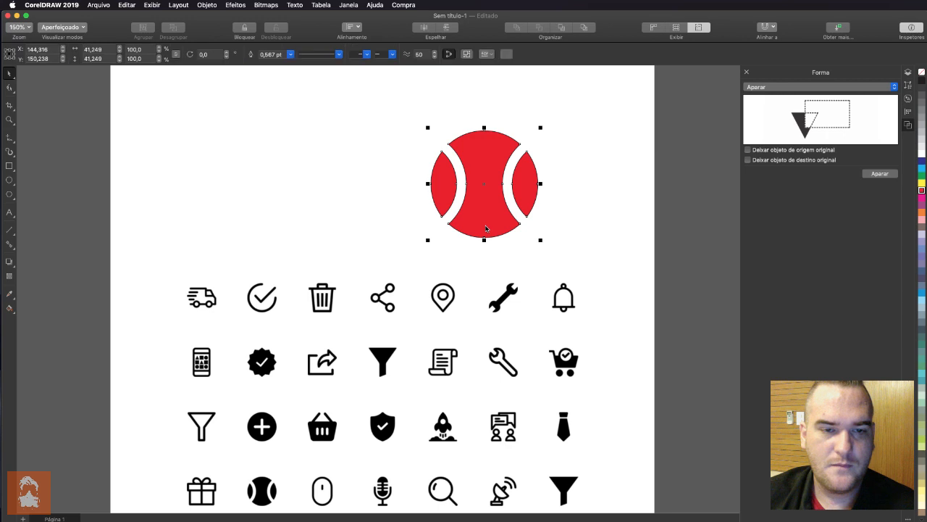
click(573, 222)
Move the red tennis ball shape to the page's upper-left area, above the icon sheet, and deselect it.
drag(492, 200, 448, 168)
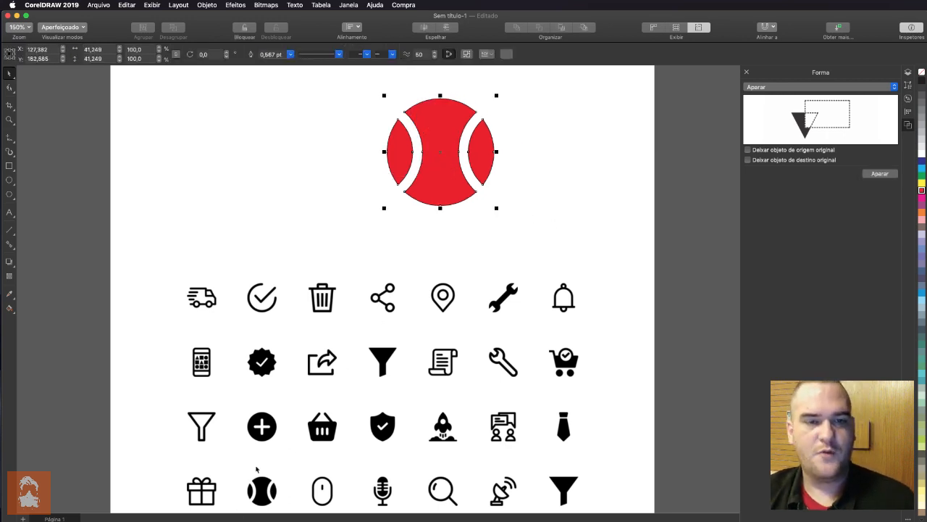
click(503, 187)
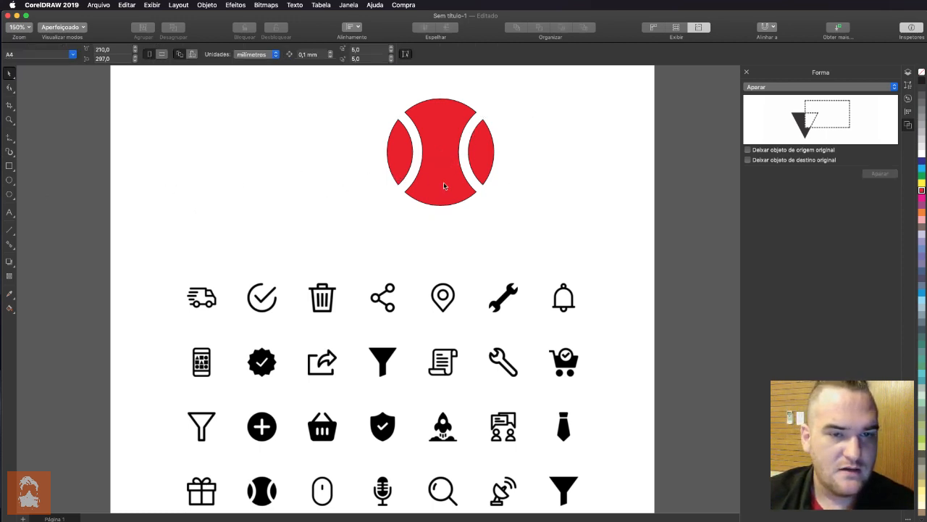
drag(442, 186, 185, 176)
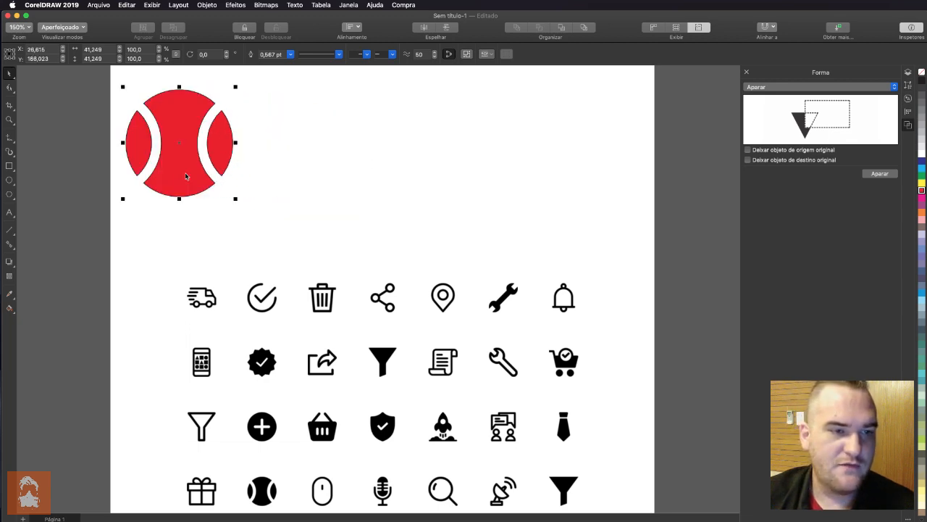
right_click(186, 176)
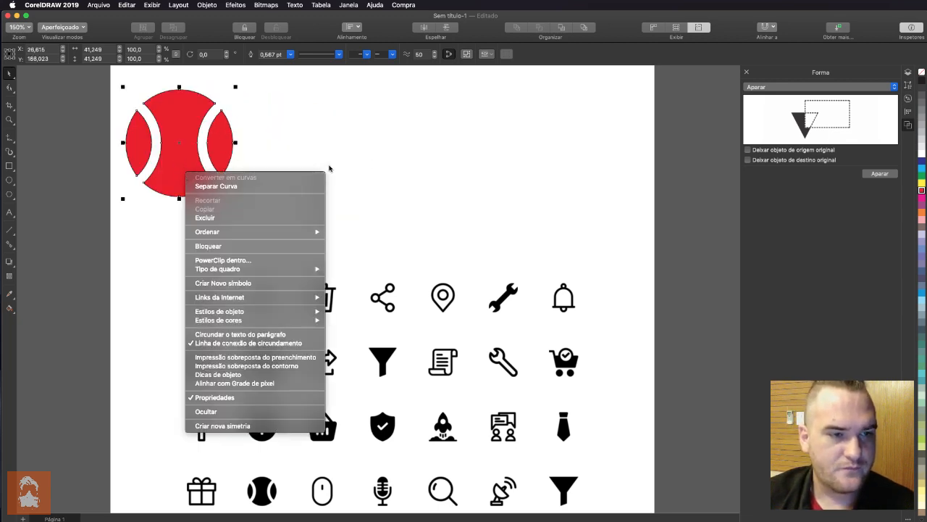
click(425, 174)
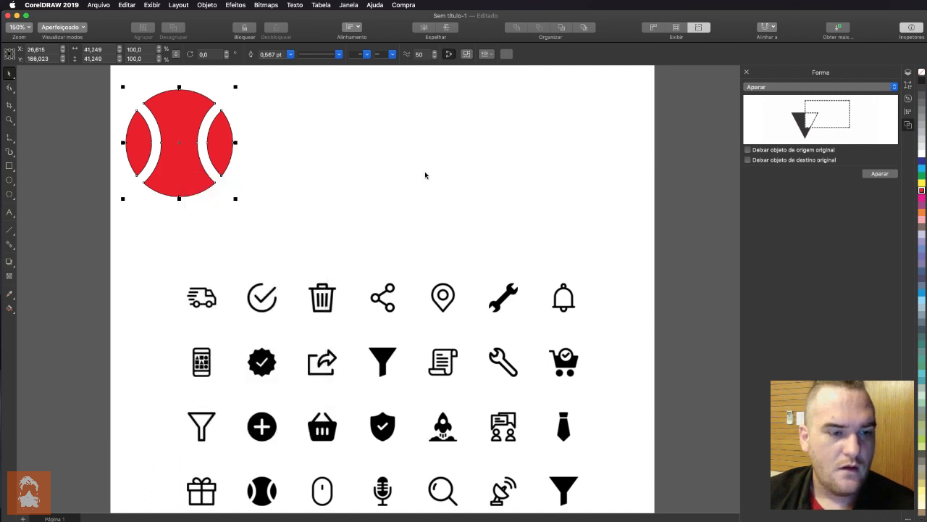
click(221, 237)
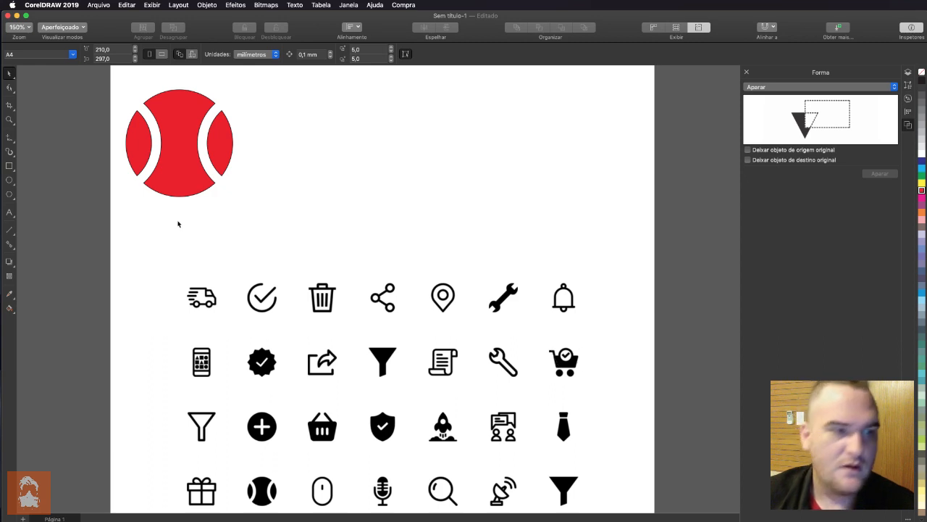
Draw a rectangle about 41 mm wide and 27 mm high in the empty area above the icons.
click(9, 165)
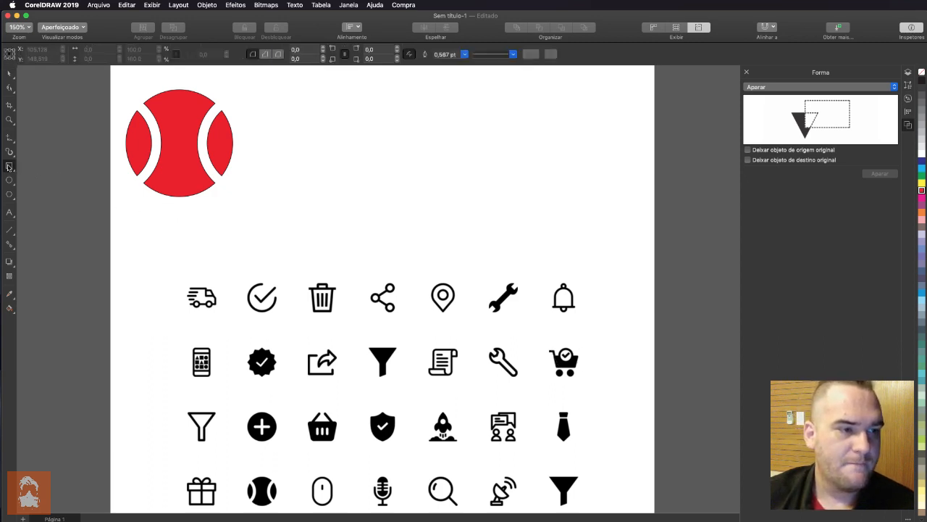
drag(365, 134, 471, 203)
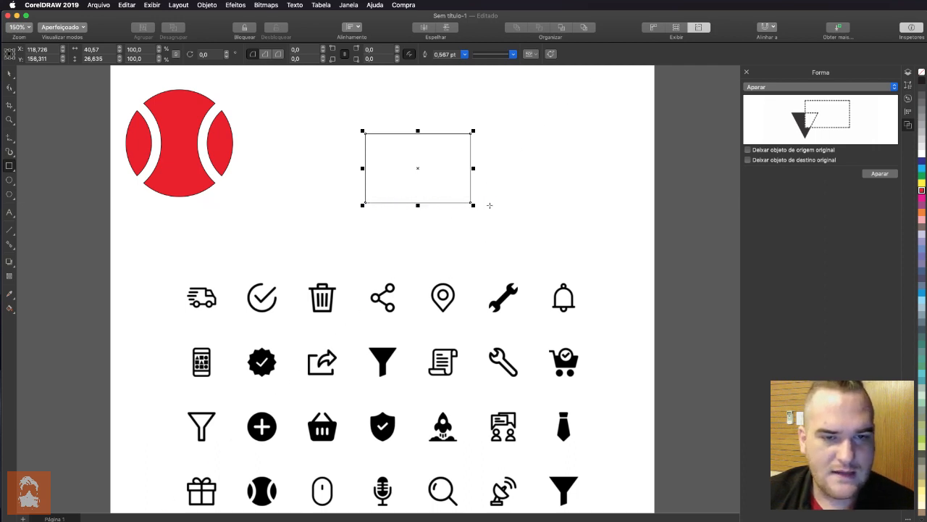
Try rounding all the rectangle's corners to a radius of about 3 mm with the Shape tool, and undo it.
click(9, 88)
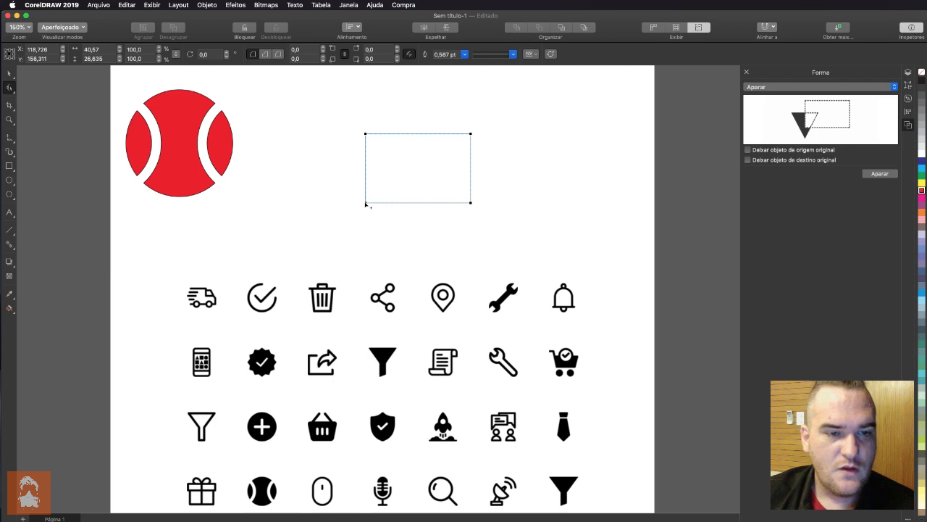
mouse_move(365, 203)
mouse_down()
mouse_move(381, 208)
mouse_move(368, 201)
mouse_move(374, 206)
mouse_up()
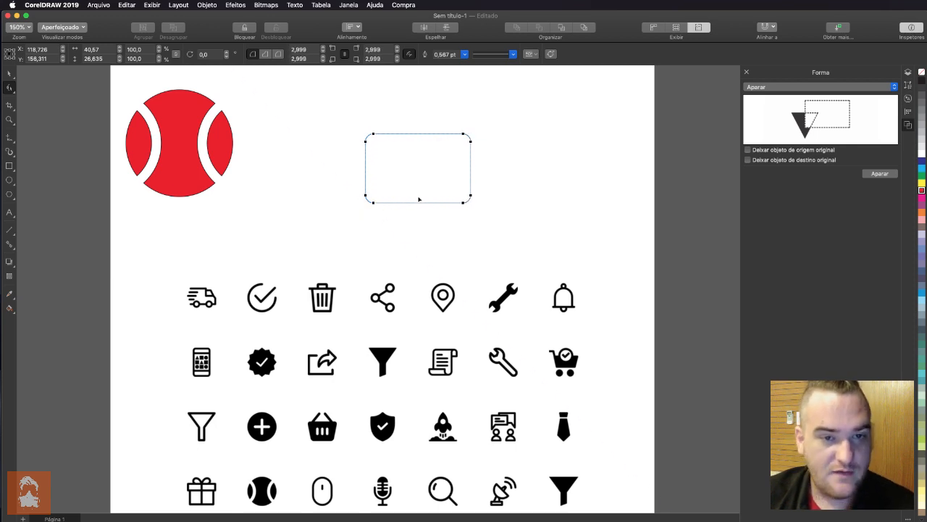
key(super+z)
click(207, 5)
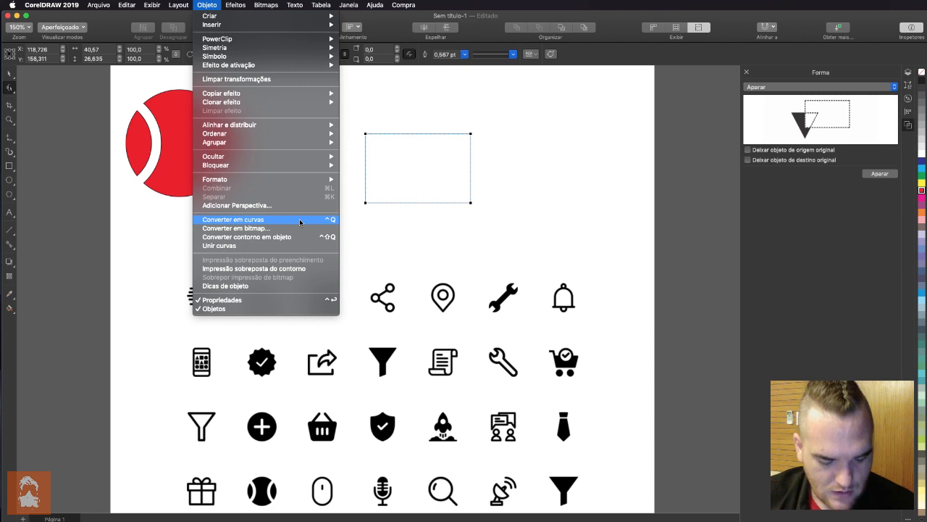
click(378, 239)
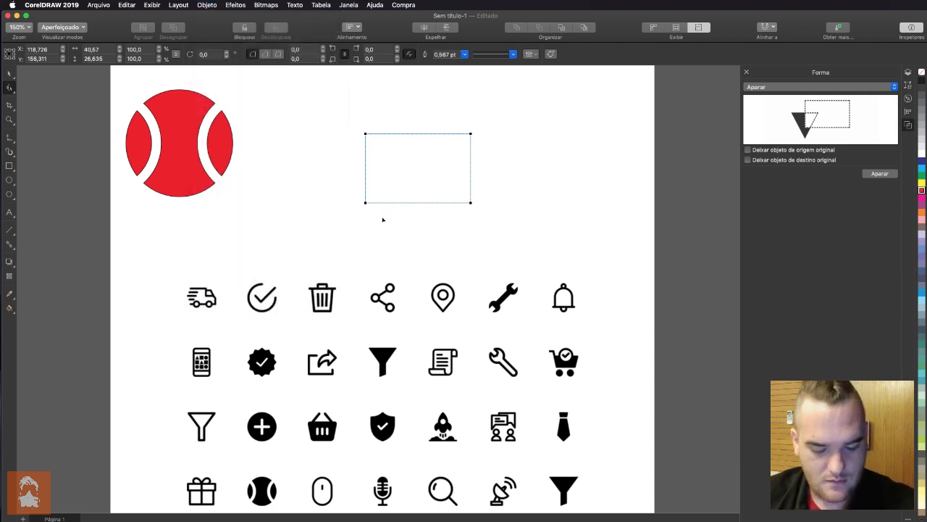
key(super+q)
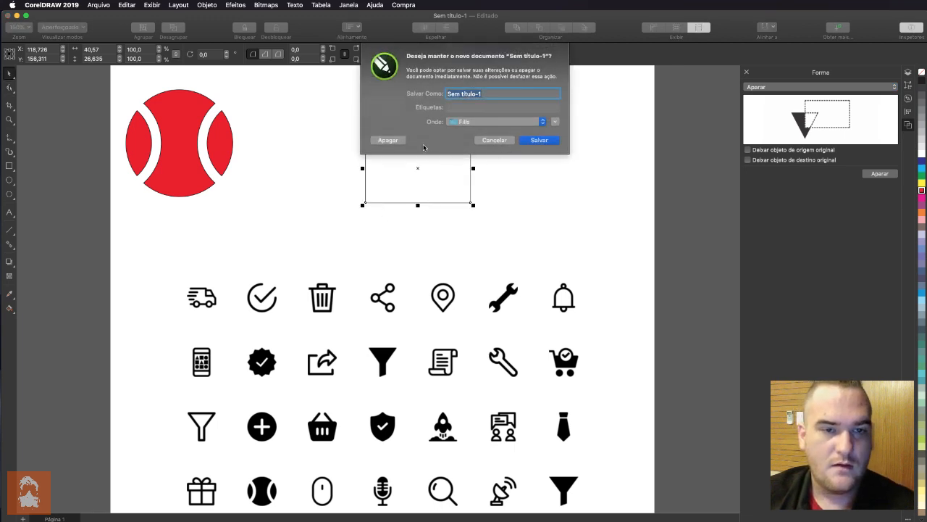
click(494, 140)
Try reshaping the rectangle from its lower-left corner with the Shape tool, and undo it.
click(207, 5)
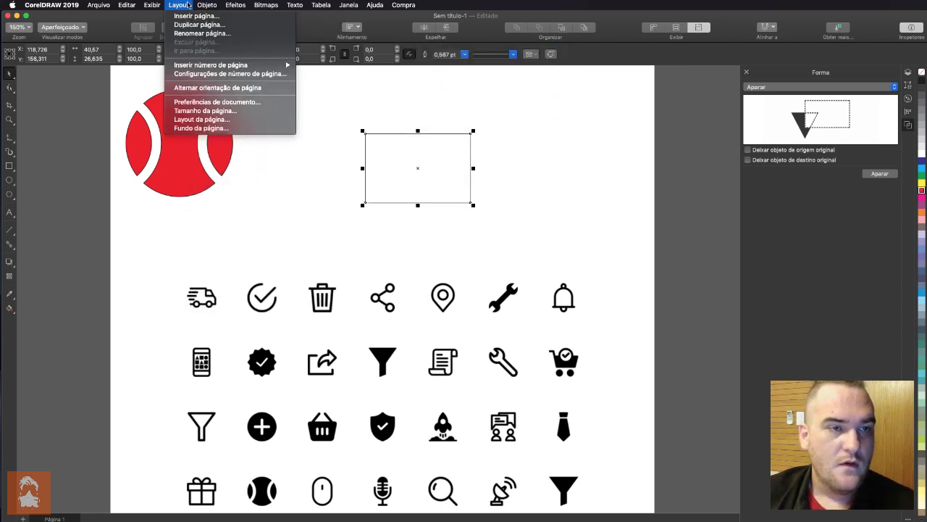
mouse_move(207, 5)
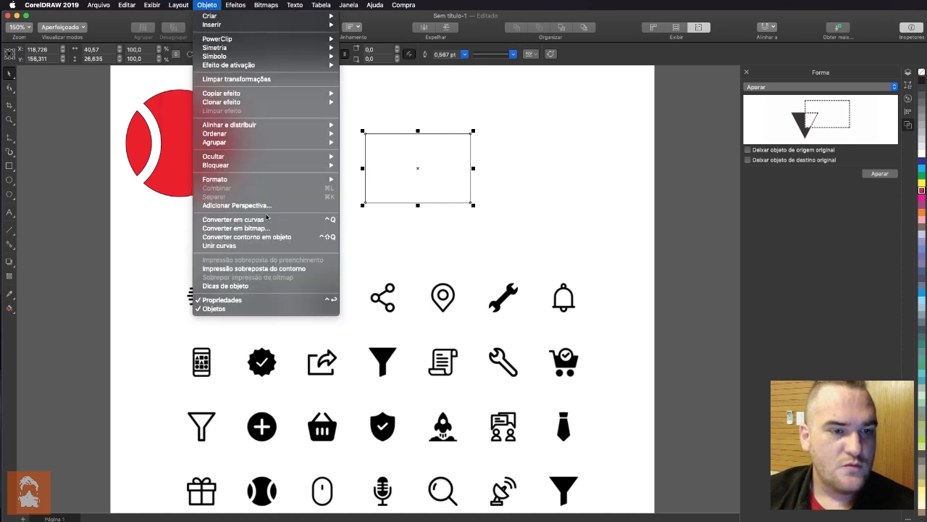
click(328, 219)
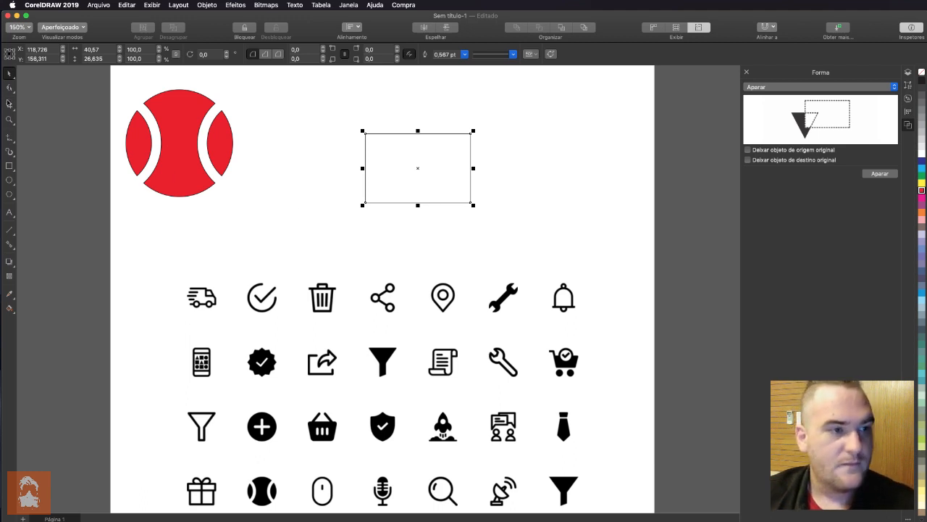
click(9, 87)
drag(366, 203, 374, 205)
key(super+z)
Convert the rectangle to curves and check that its lower-left corner node can be selected on its own.
click(180, 5)
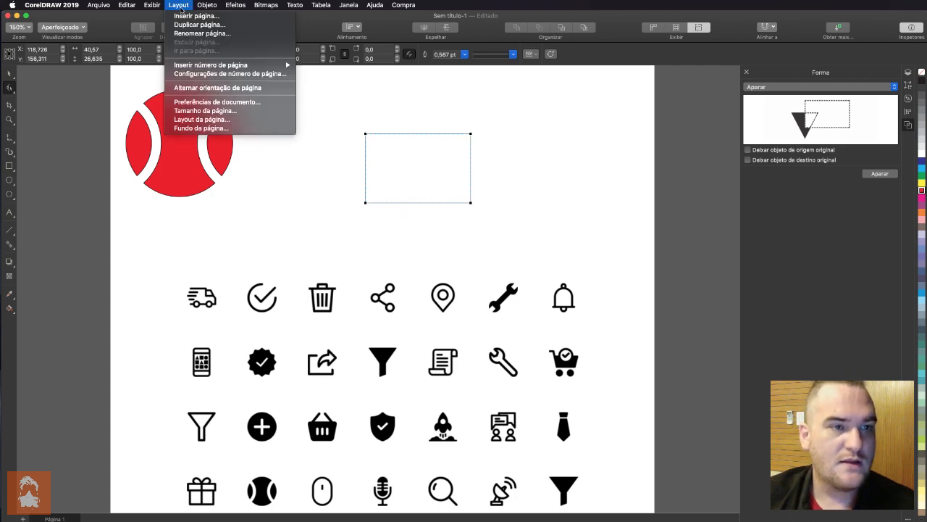
mouse_move(207, 5)
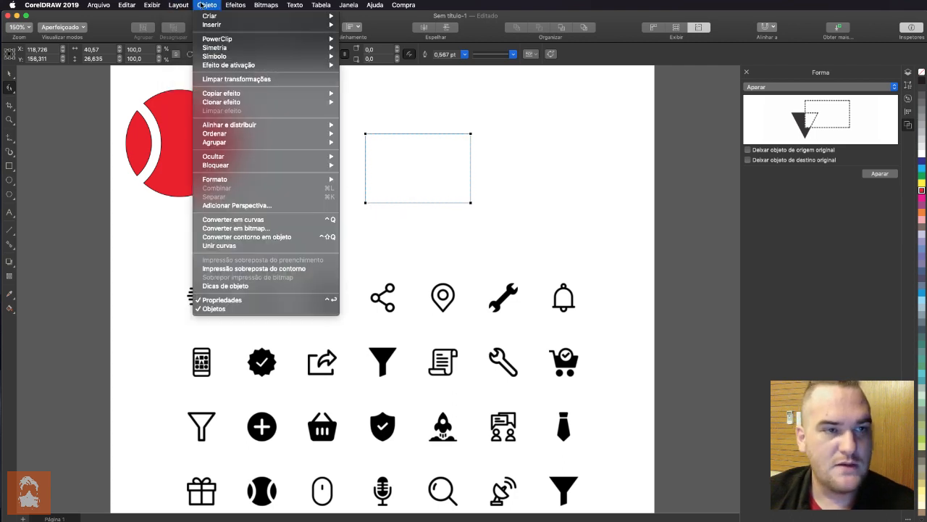
click(290, 220)
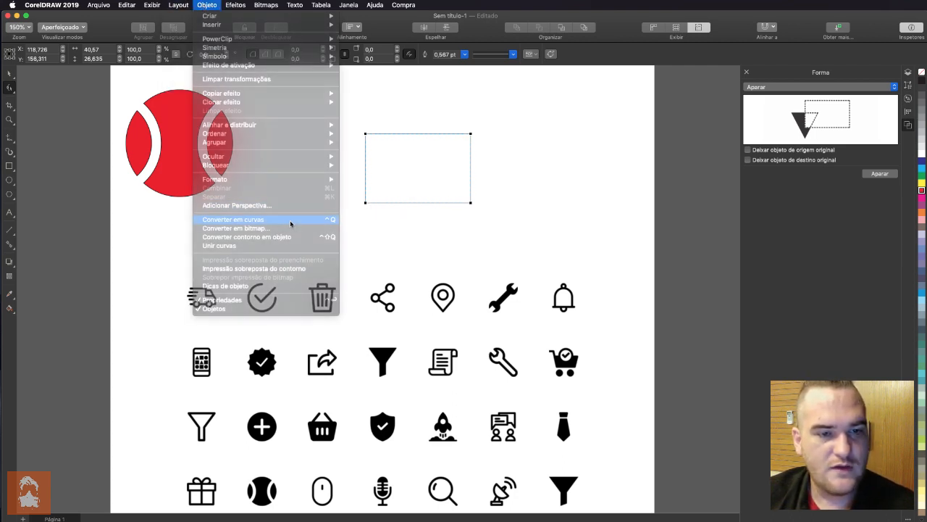
click(365, 203)
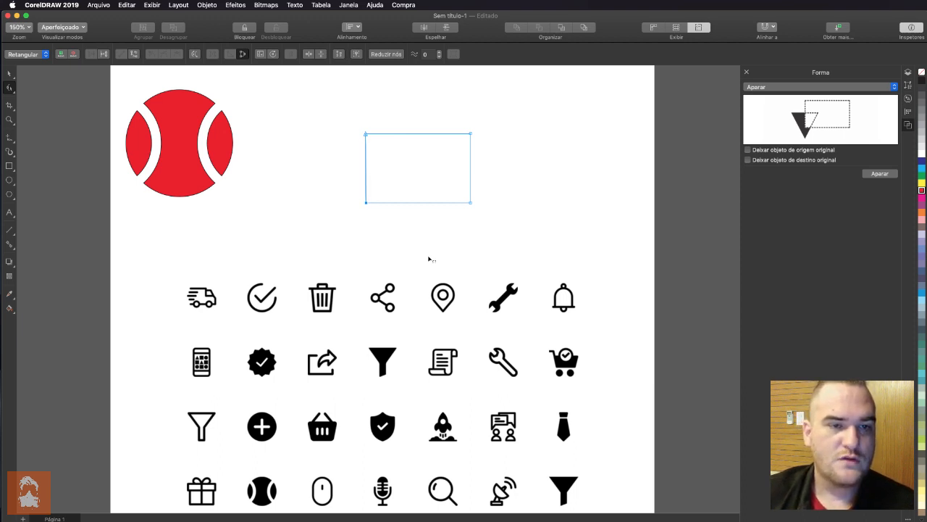
click(10, 75)
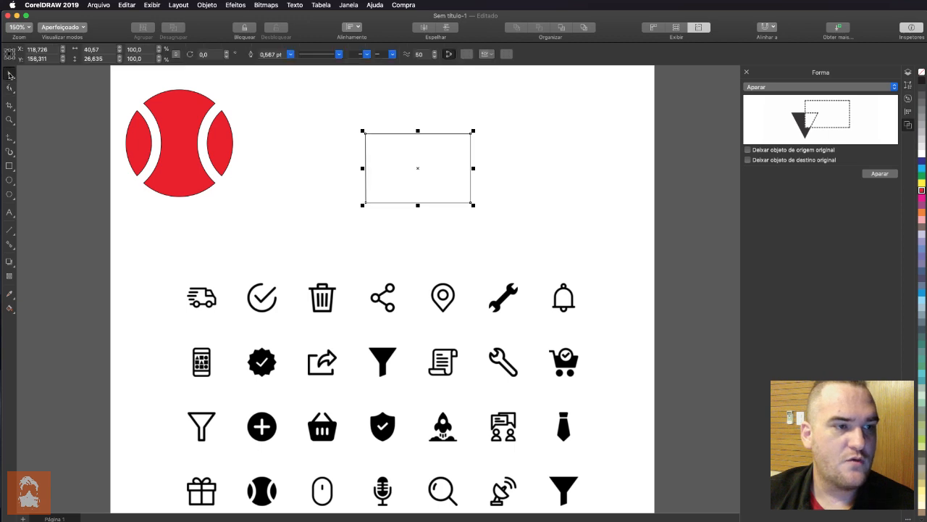
With nothing selected, set the document units to centimetres and the nudge distance to 1 cm.
click(289, 232)
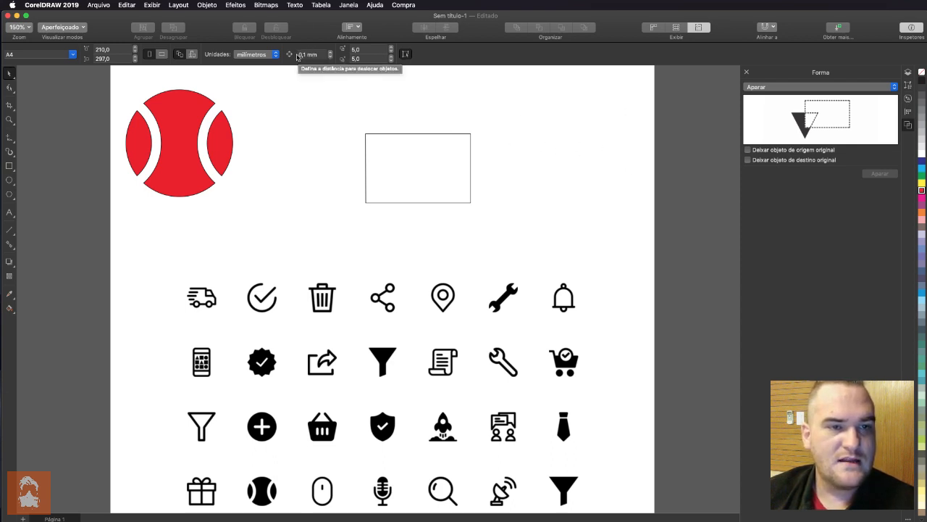
click(248, 55)
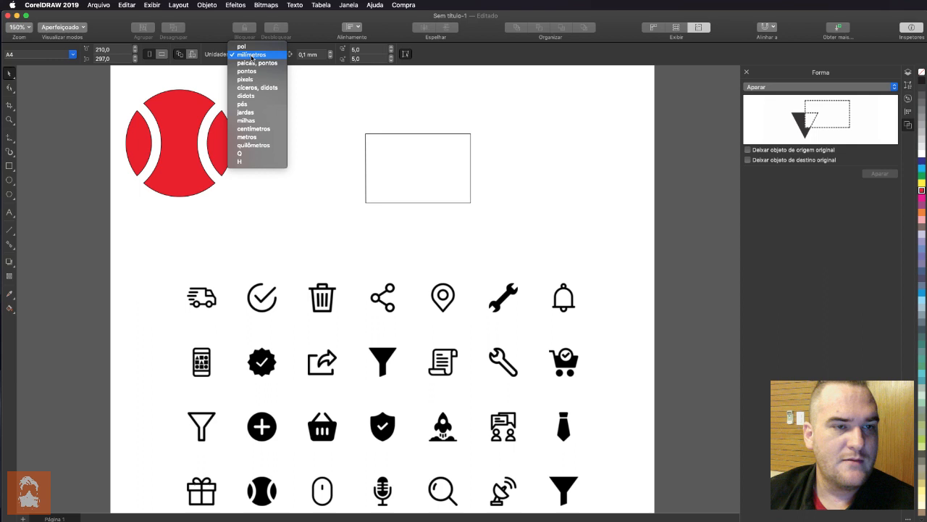
click(260, 127)
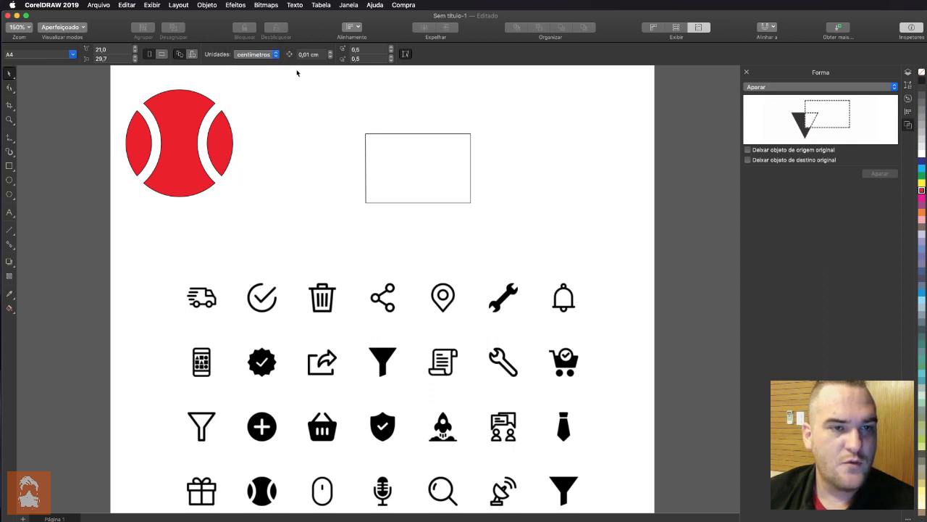
drag(319, 58, 292, 55)
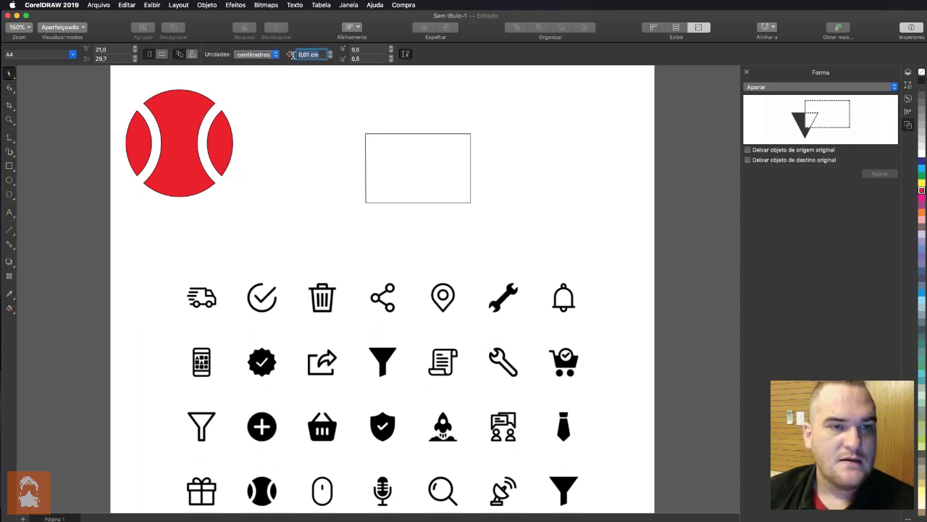
text(1)
key(Return)
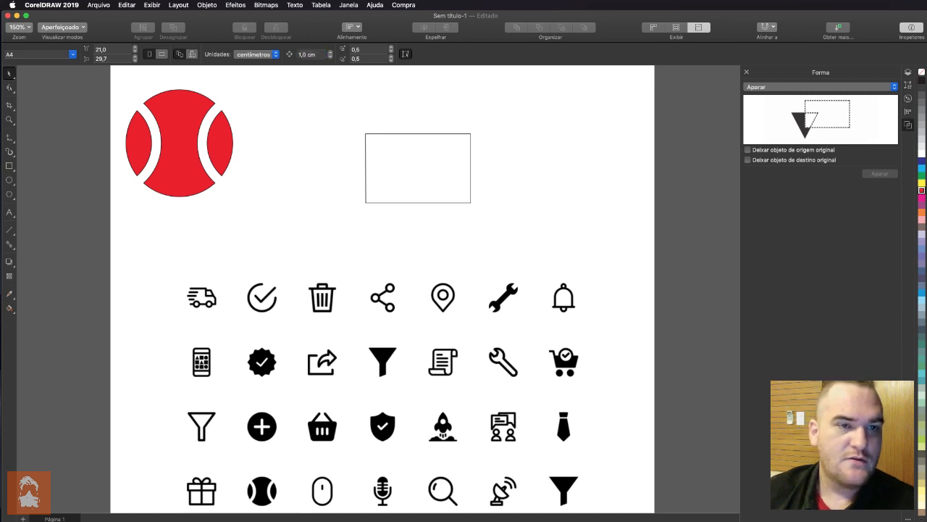
Nudge the red tennis ball shape 1 cm to the right and deselect it.
click(165, 165)
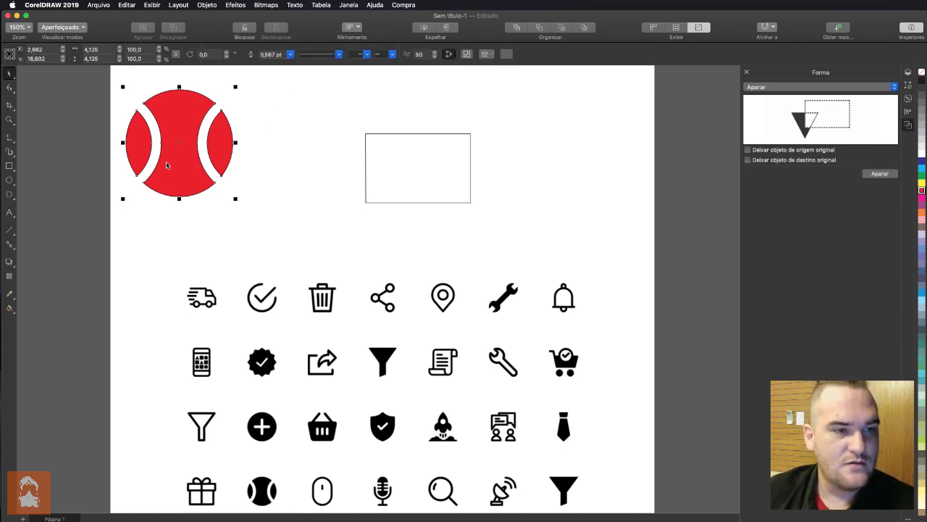
key(Right)
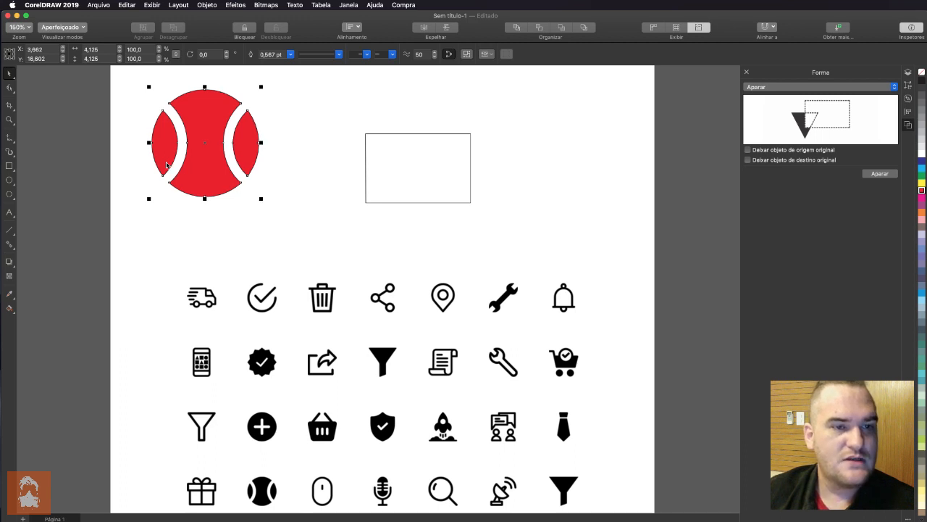
click(299, 114)
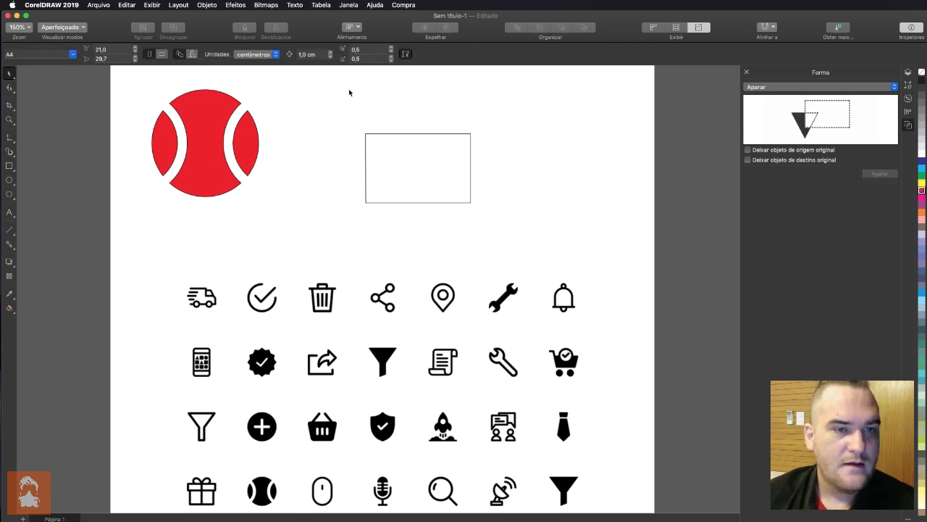
Set the nudge distance to 0.5 cm, nudge the red tennis ball shape down once, and deselect it.
click(299, 55)
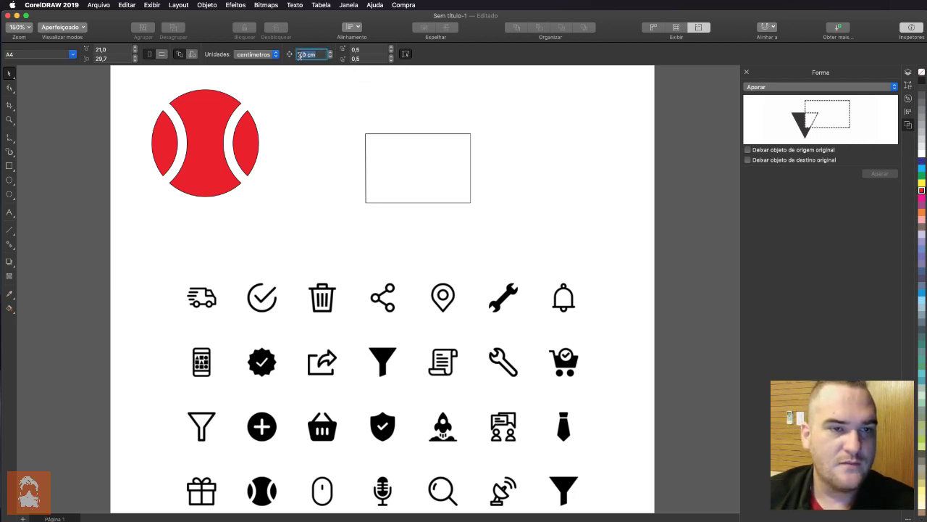
text(0,5)
key(Return)
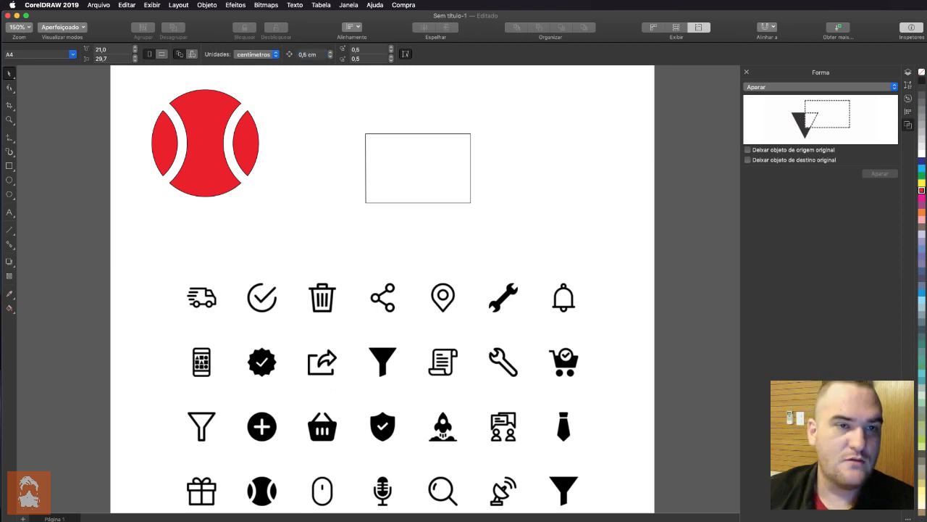
click(213, 157)
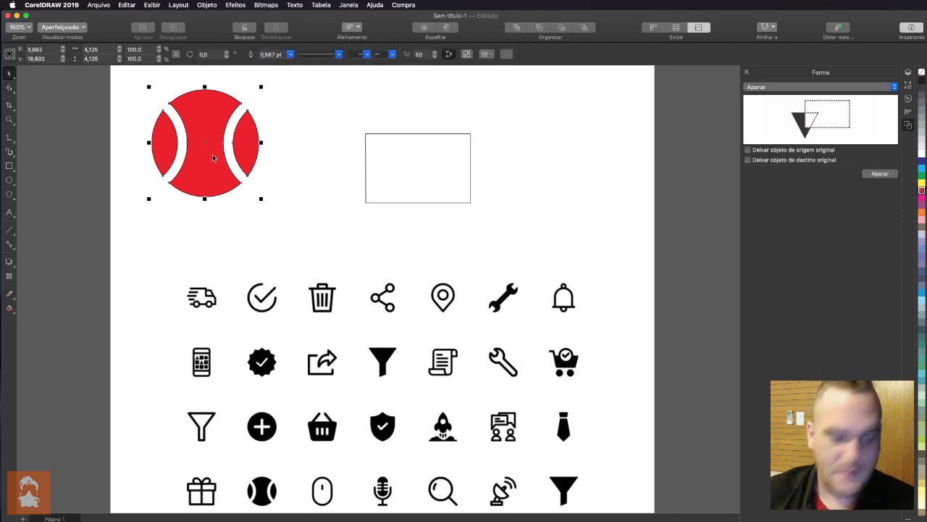
key(Down)
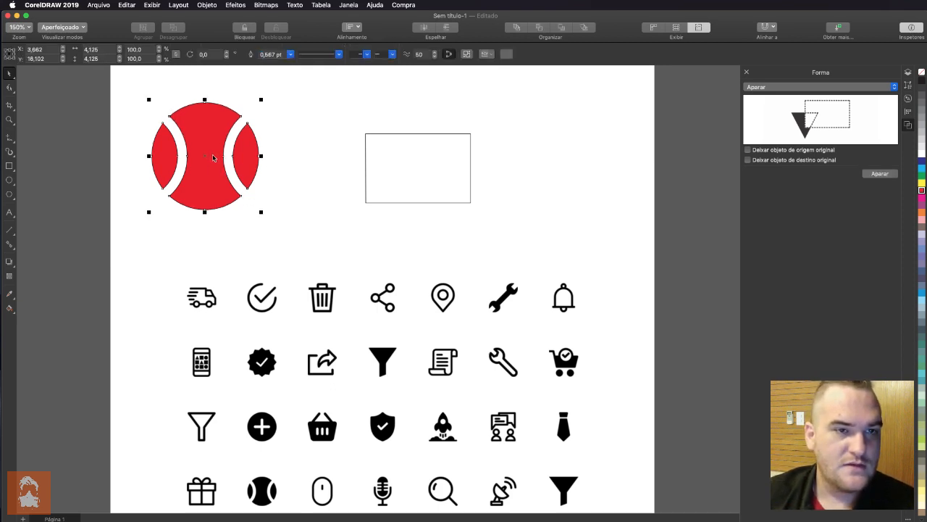
click(338, 116)
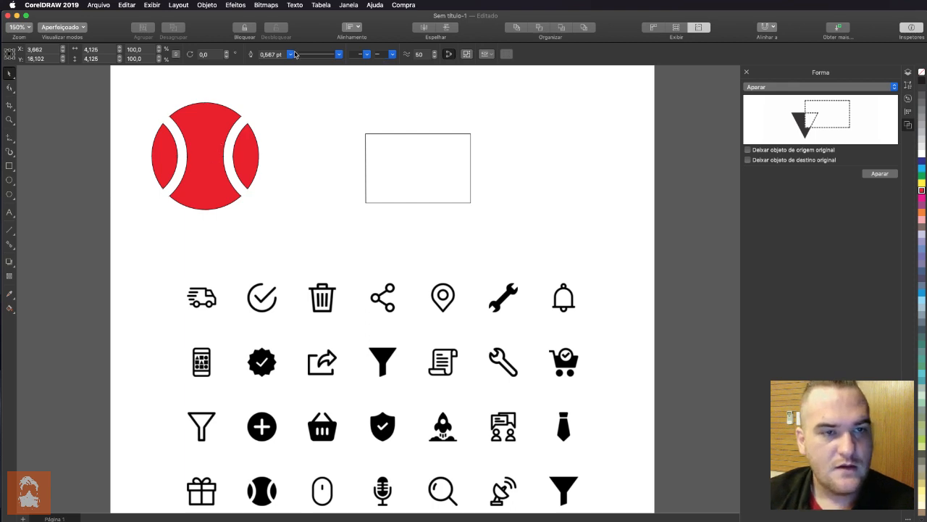
Turn the rectangle into a trapezoid by nudging its two bottom corner nodes inward by 0.5 cm each.
click(397, 203)
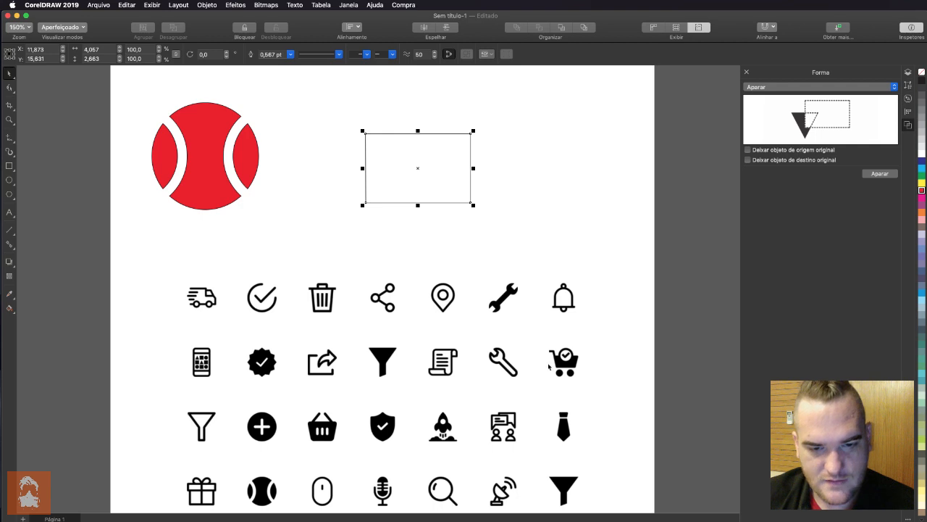
click(10, 87)
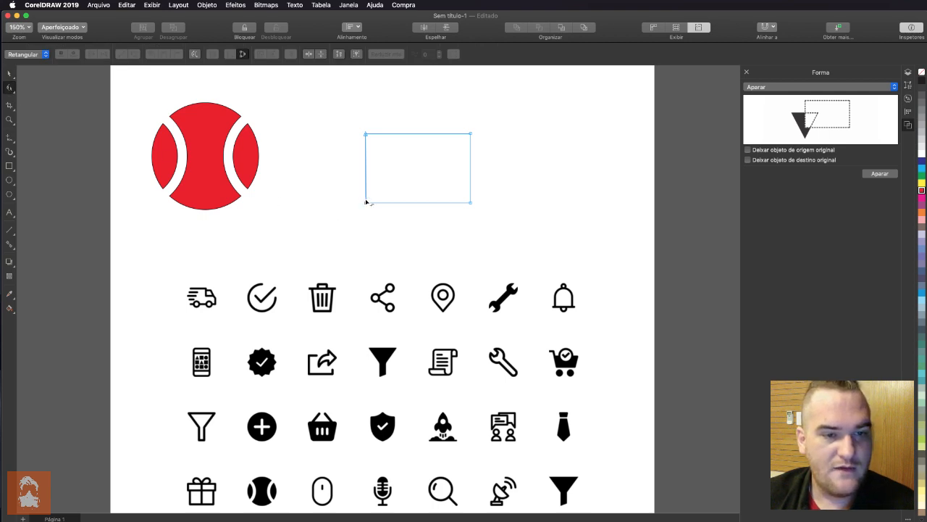
click(9, 73)
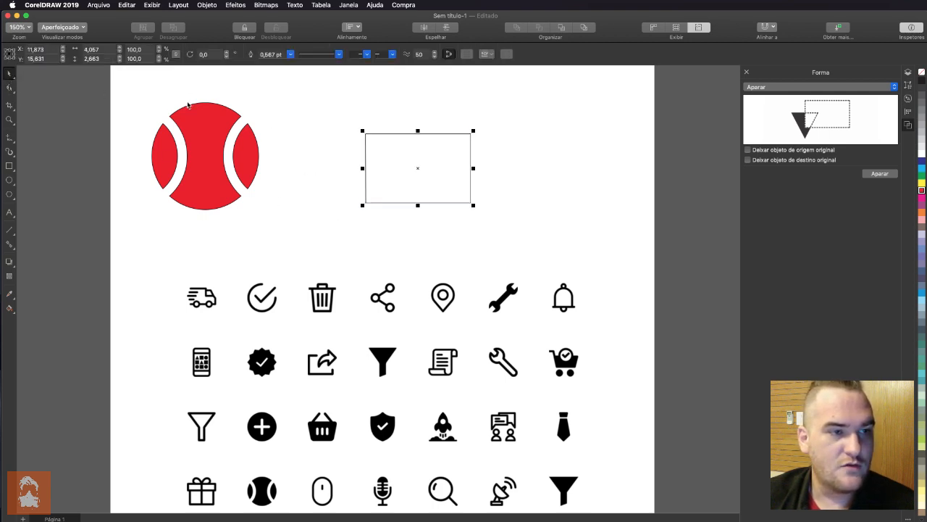
click(297, 95)
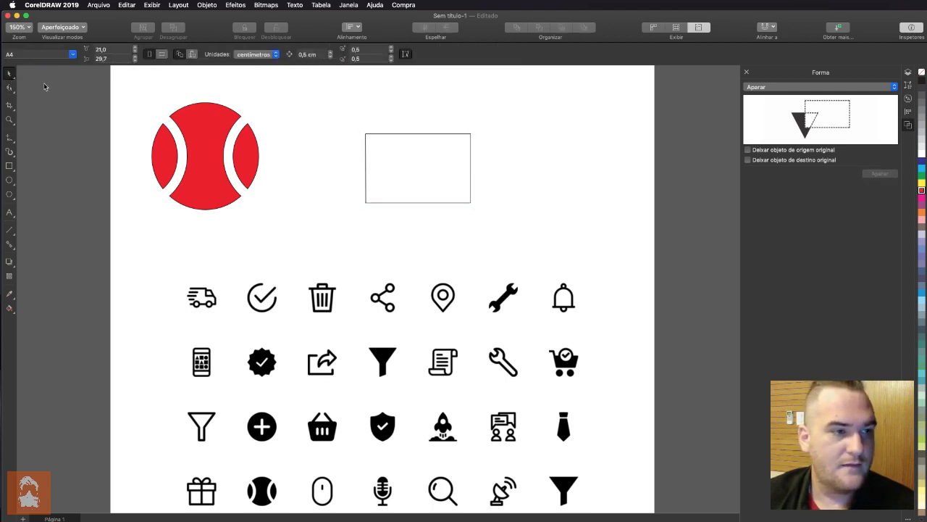
click(9, 88)
click(366, 203)
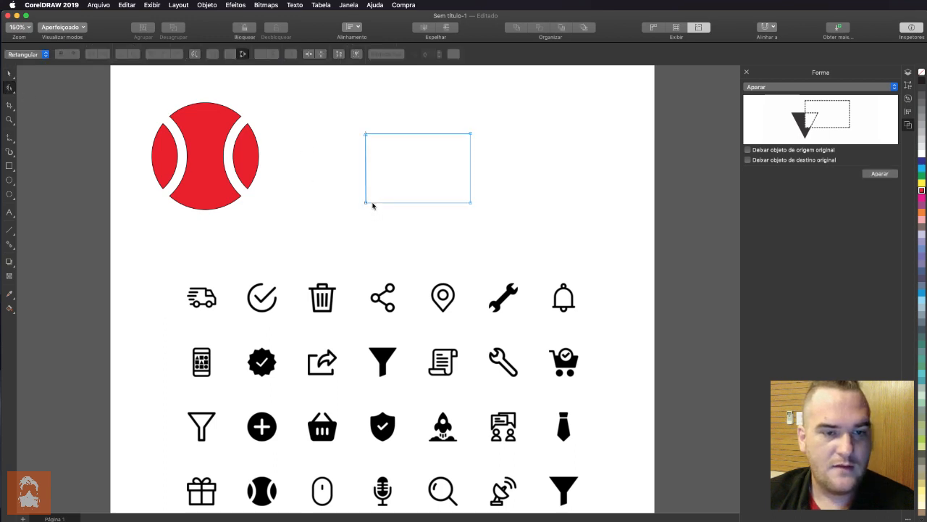
click(366, 204)
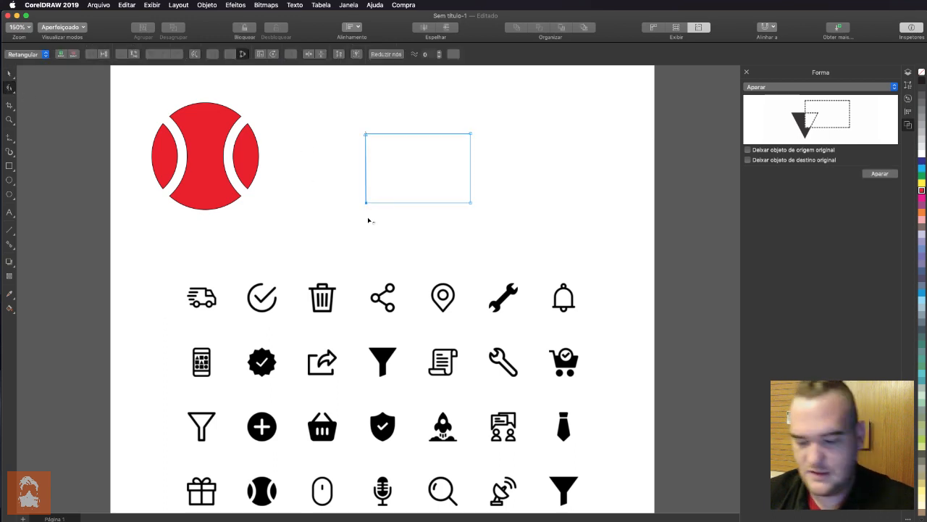
key(Right)
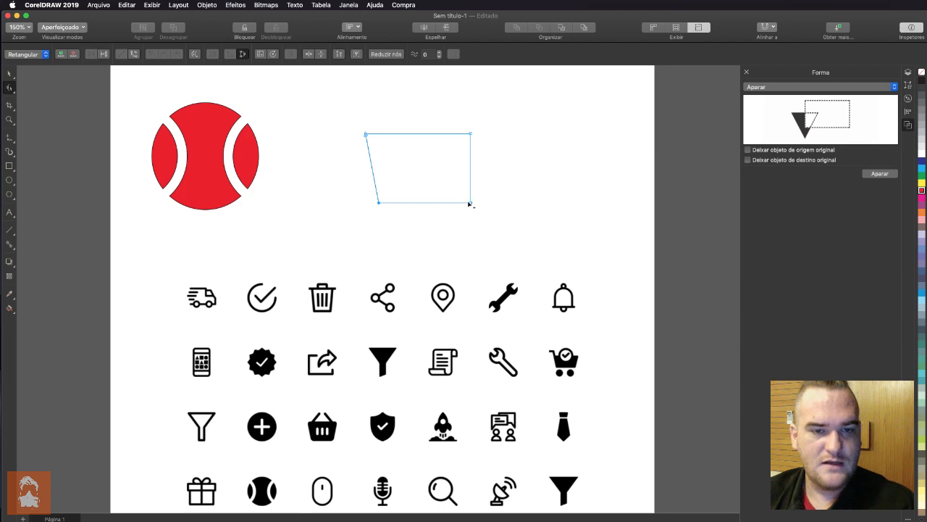
key(Left)
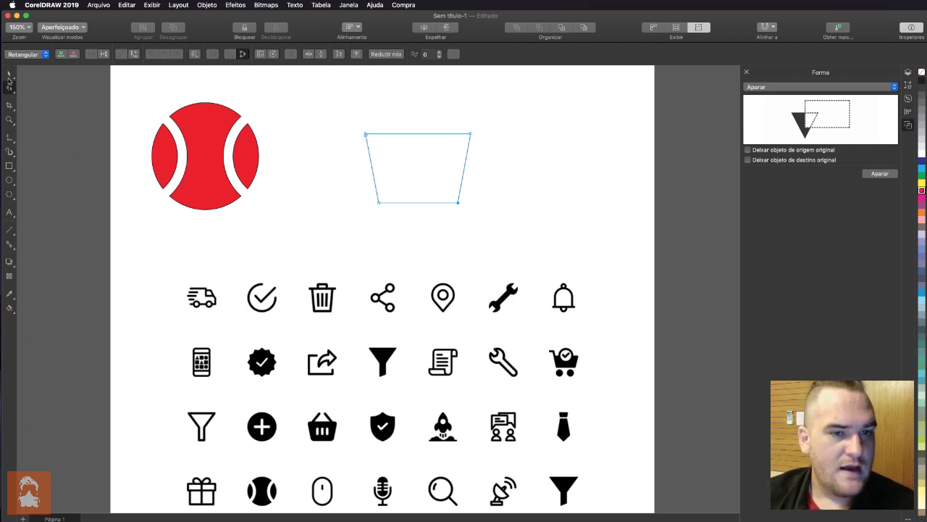
click(10, 75)
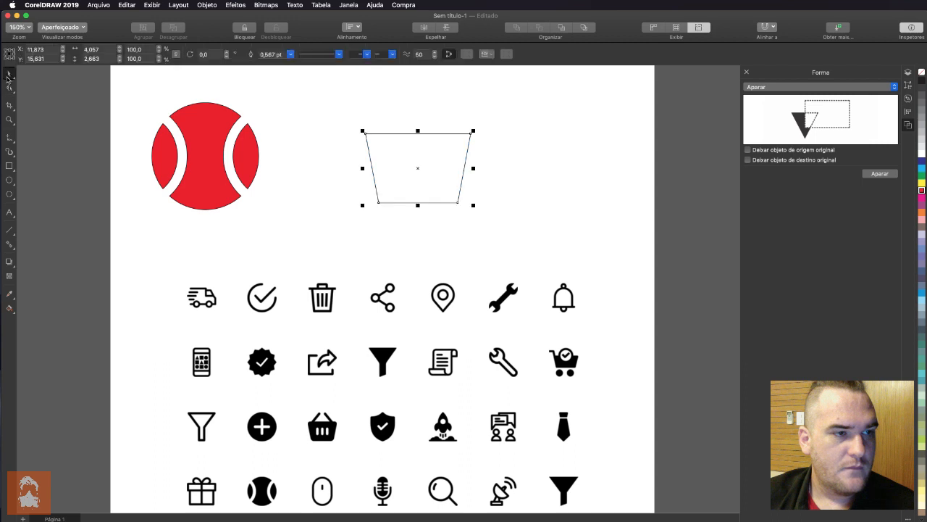
Duplicate the trapezoid up and to the right, then fill the copy yellow and the original red.
drag(416, 166, 444, 151)
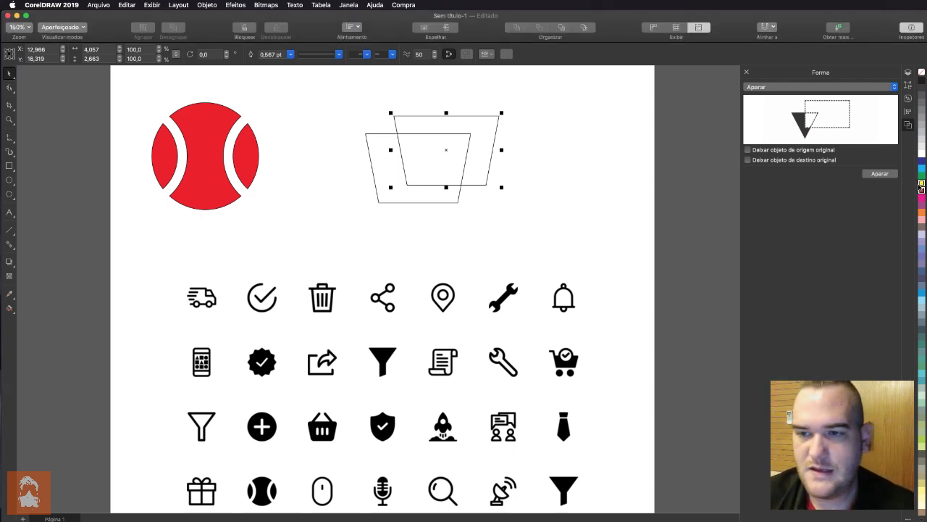
click(921, 183)
click(418, 200)
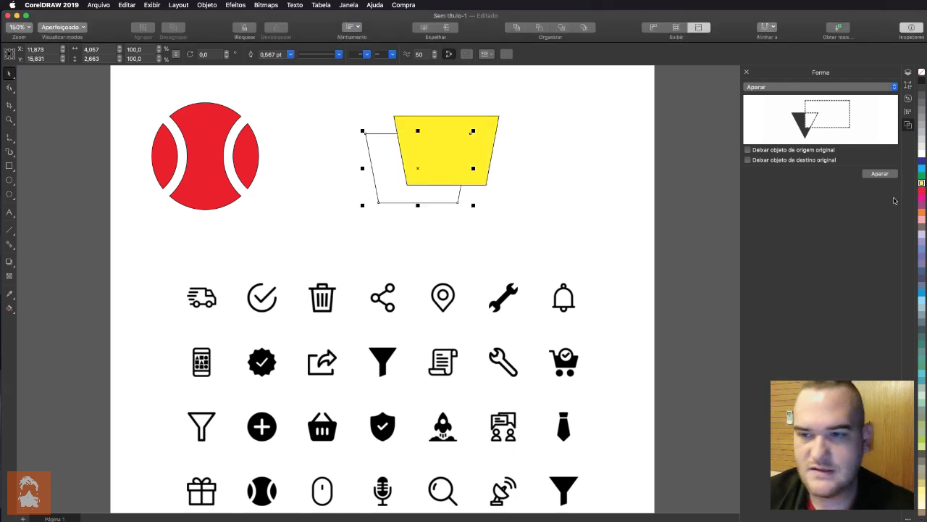
click(922, 189)
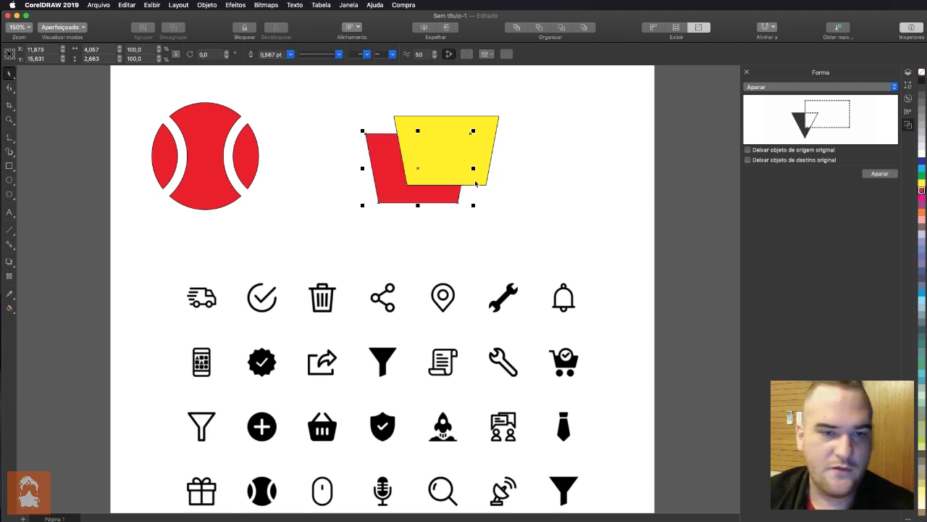
Move the yellow trapezoid over the red one's upper part and widen it to about 5 cm by shifting its two right nodes outward.
drag(459, 141, 448, 125)
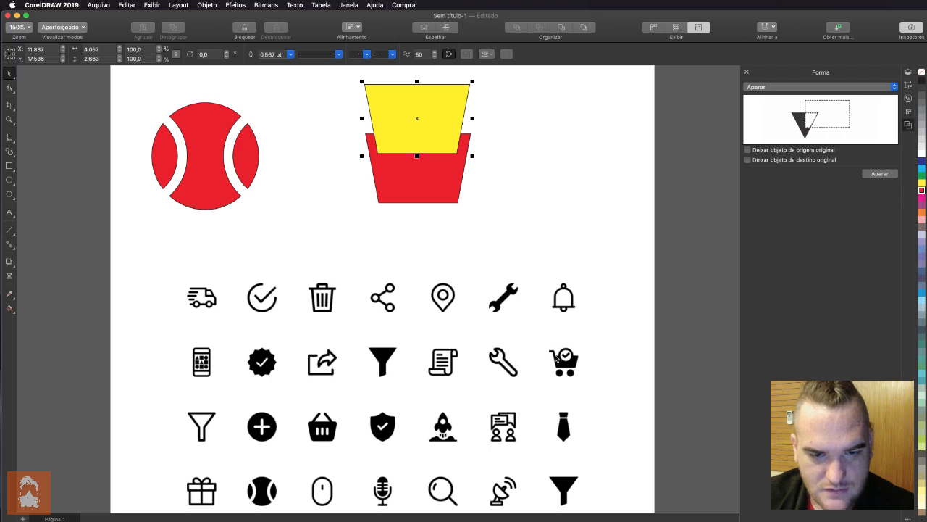
drag(458, 135, 453, 134)
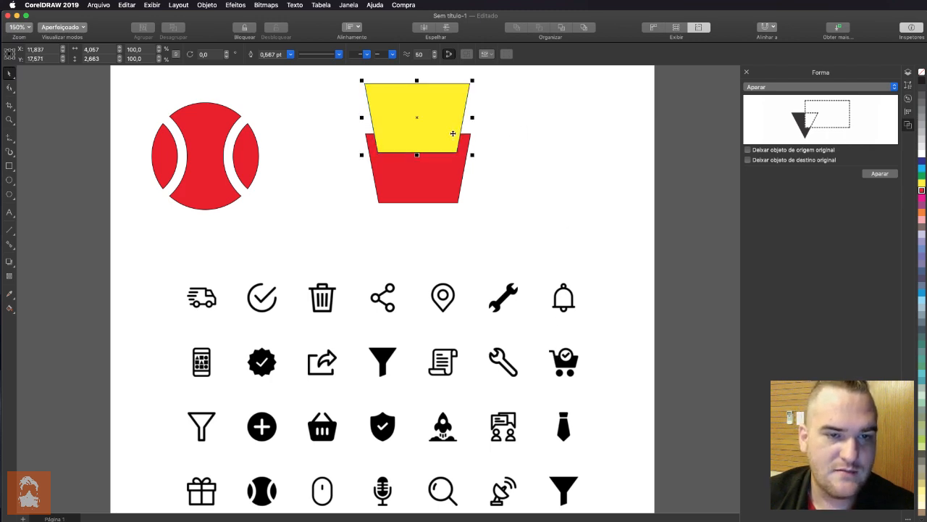
click(10, 88)
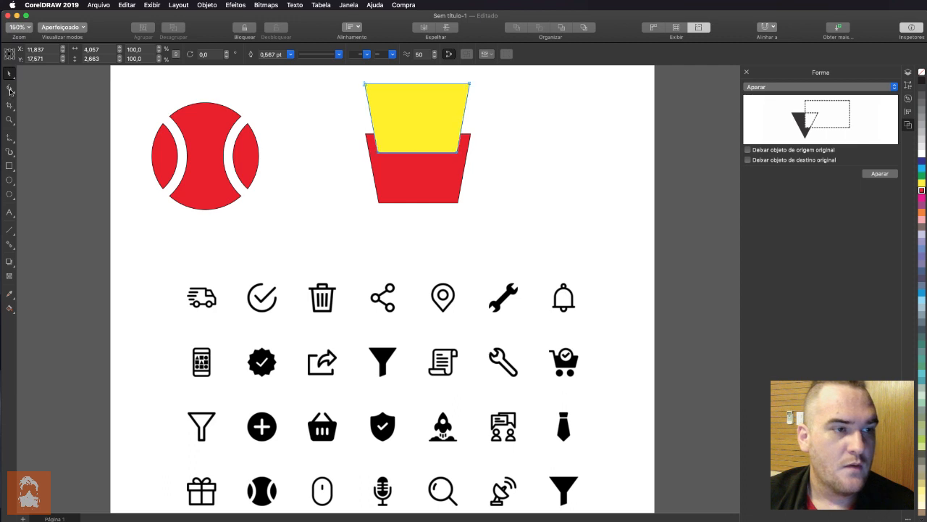
click(458, 153)
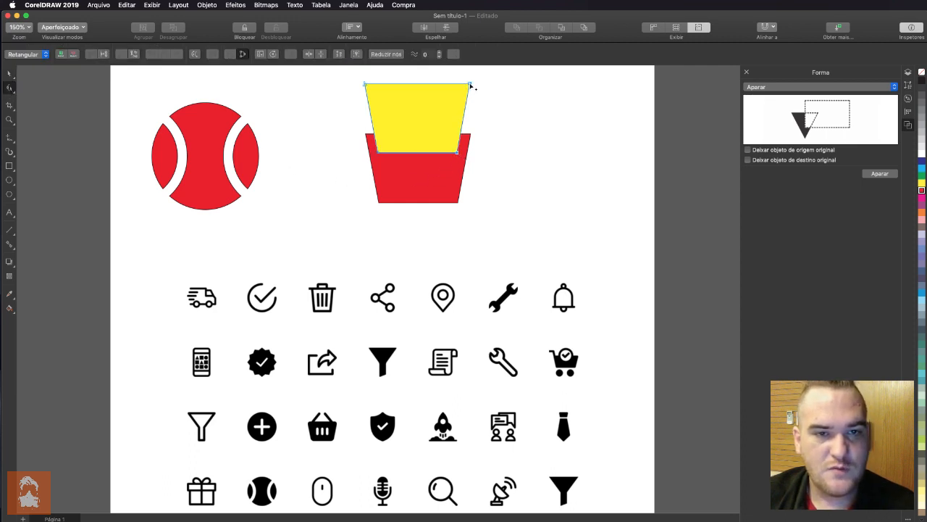
drag(470, 87, 497, 85)
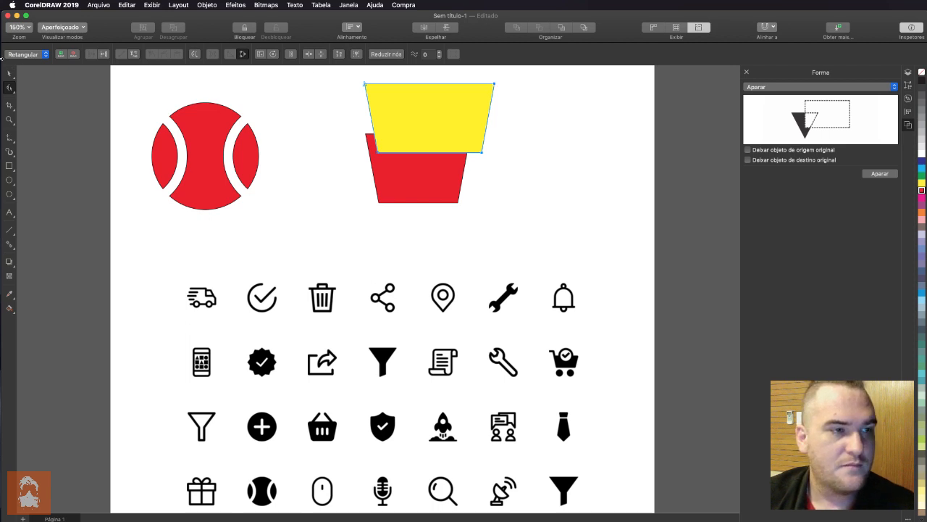
click(8, 74)
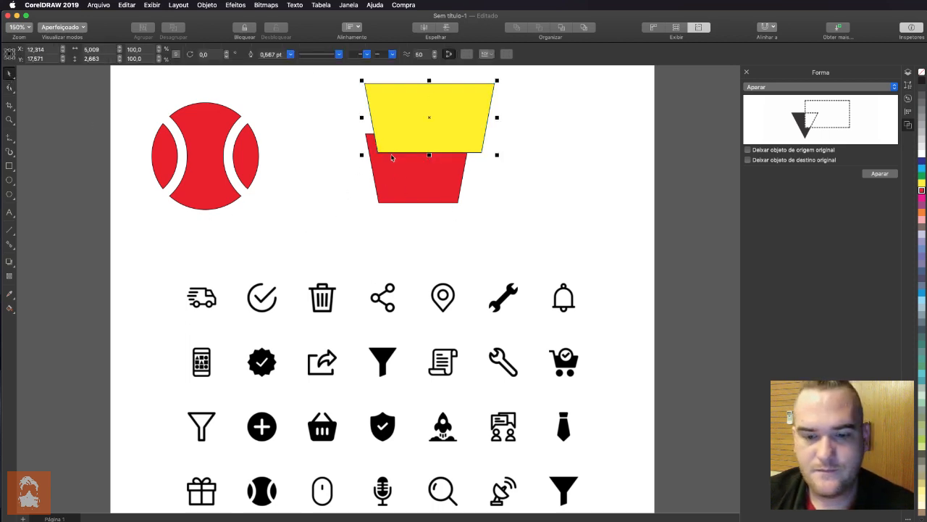
Trim the red trapezoid with the yellow one using Aparar, without keeping the original objects.
shift+click(410, 191)
click(629, 161)
click(412, 115)
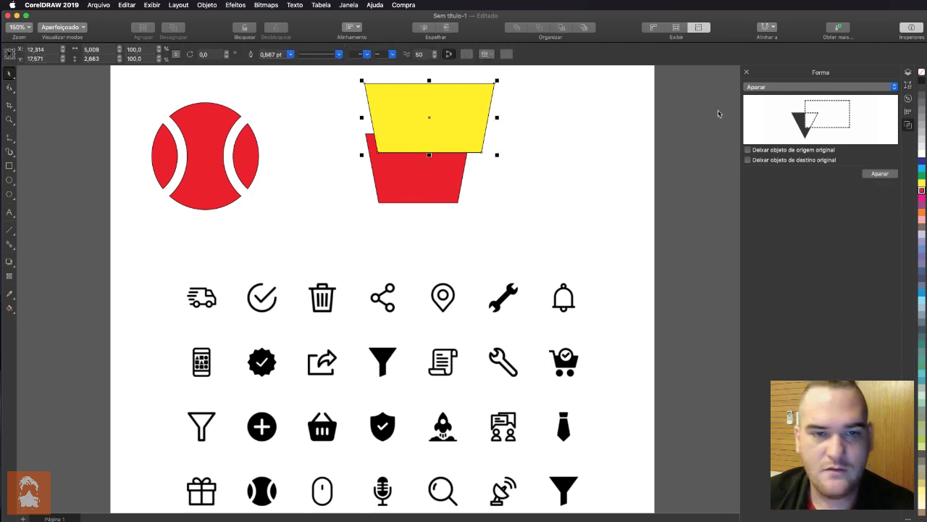
click(821, 87)
click(821, 86)
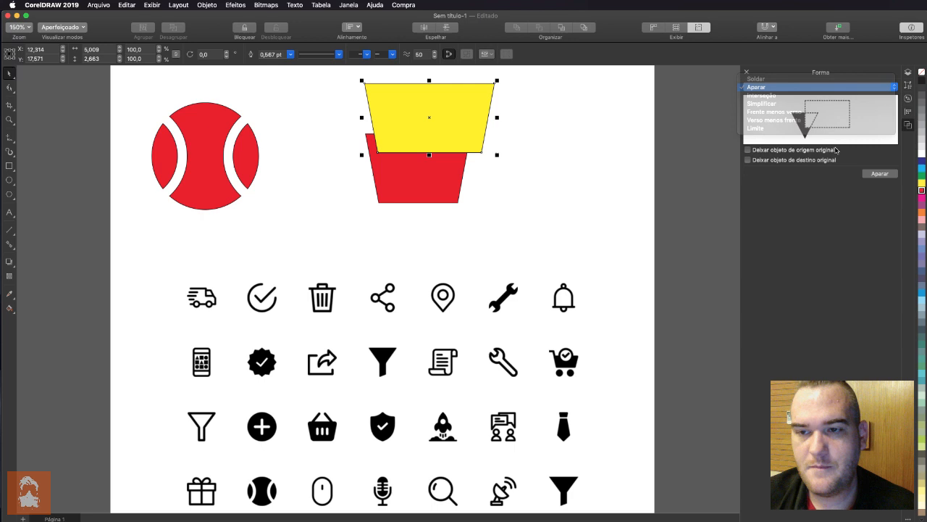
click(876, 175)
click(403, 186)
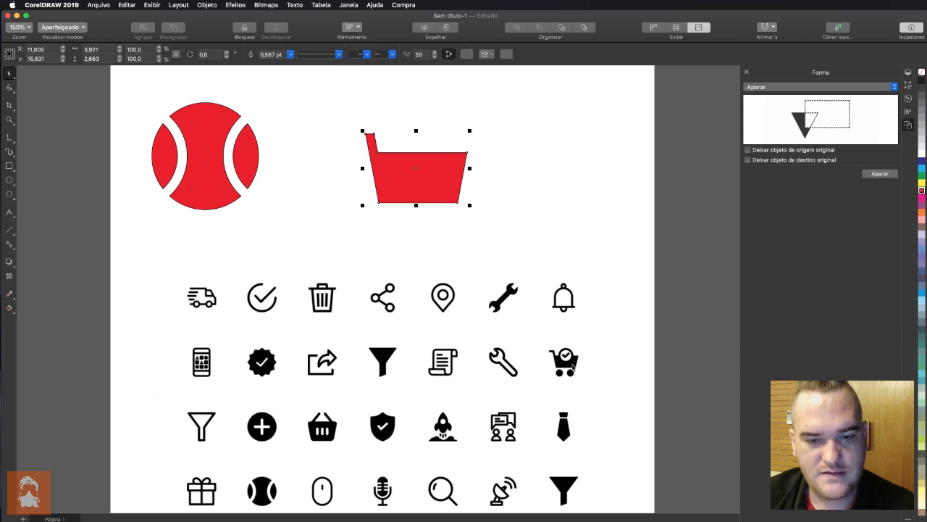
Draw a rectangle about 0.69 by 0.28 cm at the upper end of the cart's handle and fill it yellow.
click(10, 166)
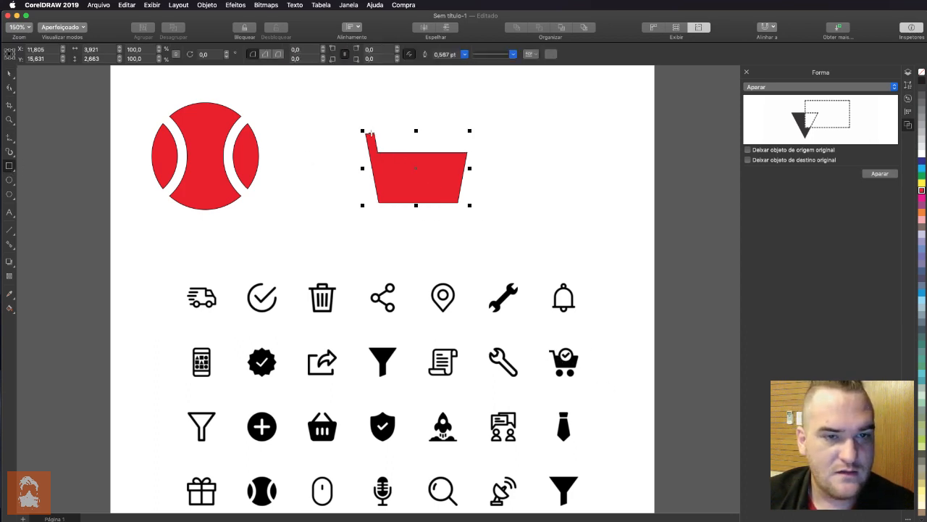
drag(371, 134, 352, 141)
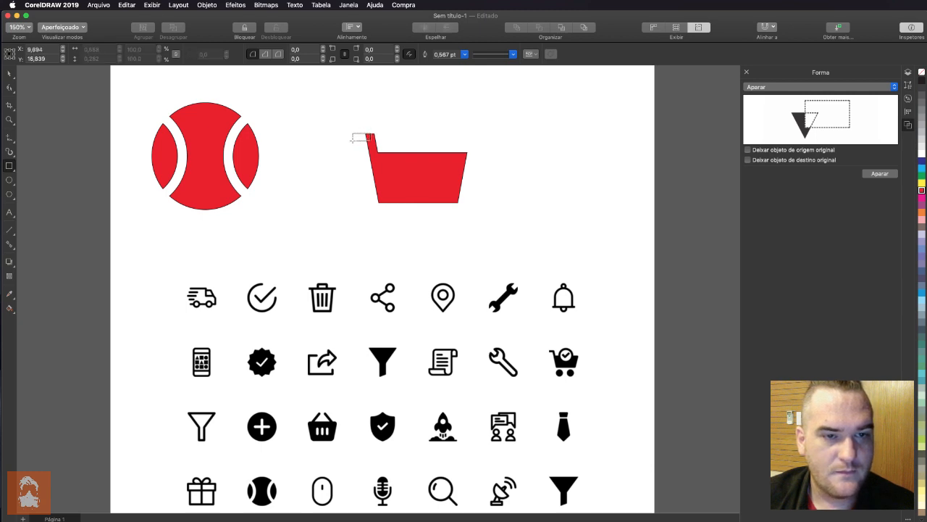
drag(352, 139, 351, 140)
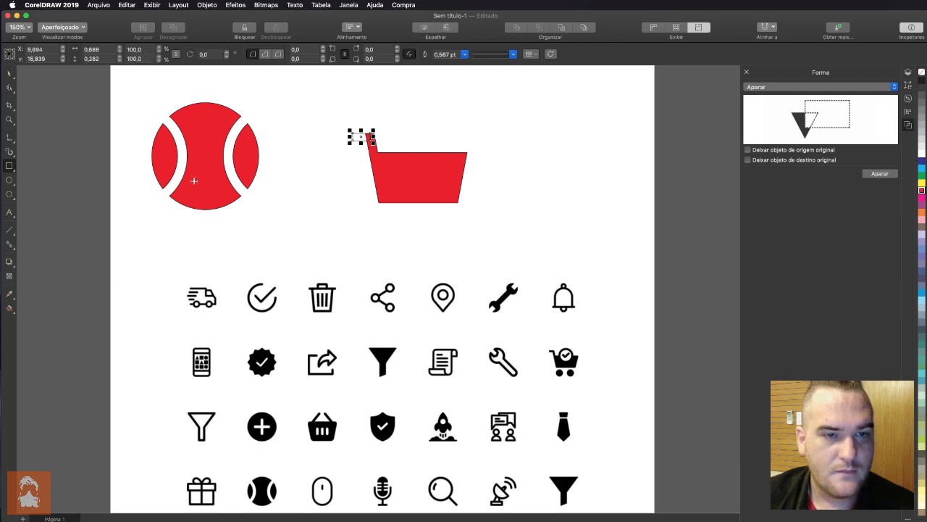
click(11, 75)
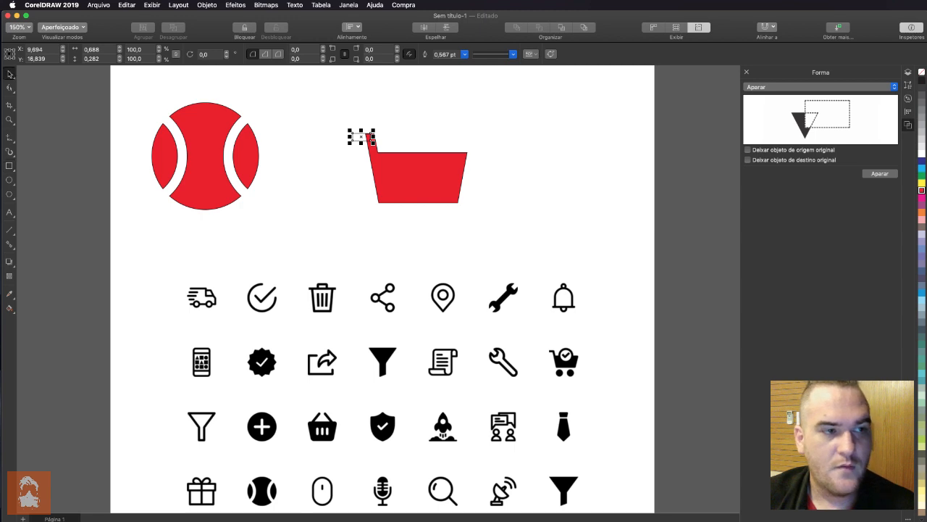
click(921, 184)
Align the top edges of the yellow rectangle and the red cart shape, then deselect them.
shift+click(447, 175)
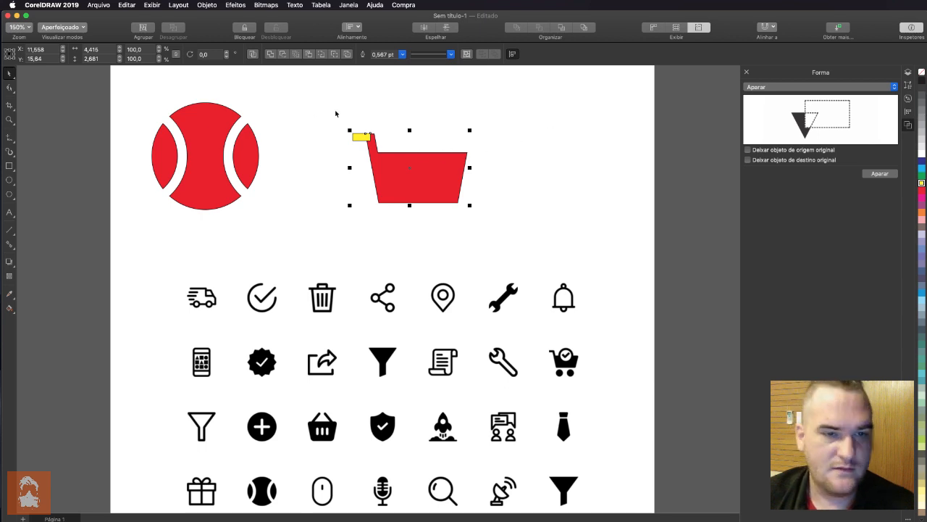
scroll(362, 129, up, 4)
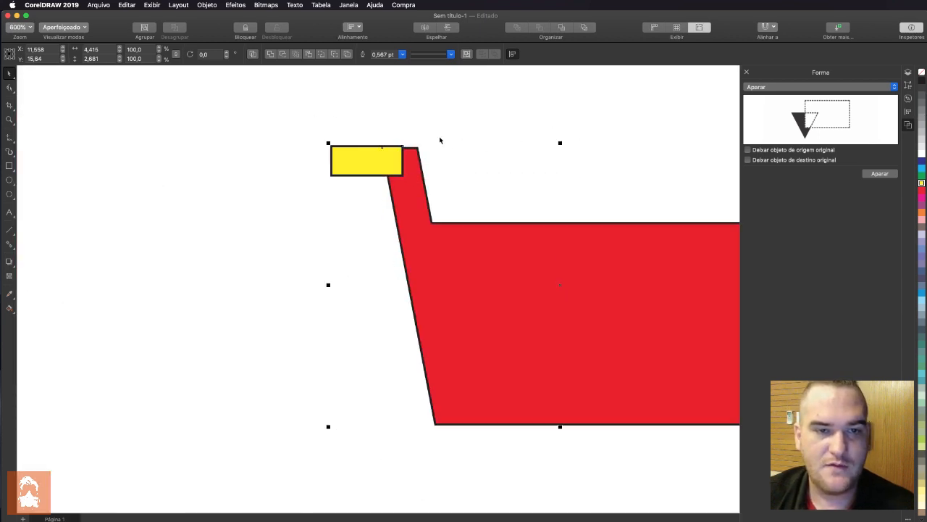
click(908, 112)
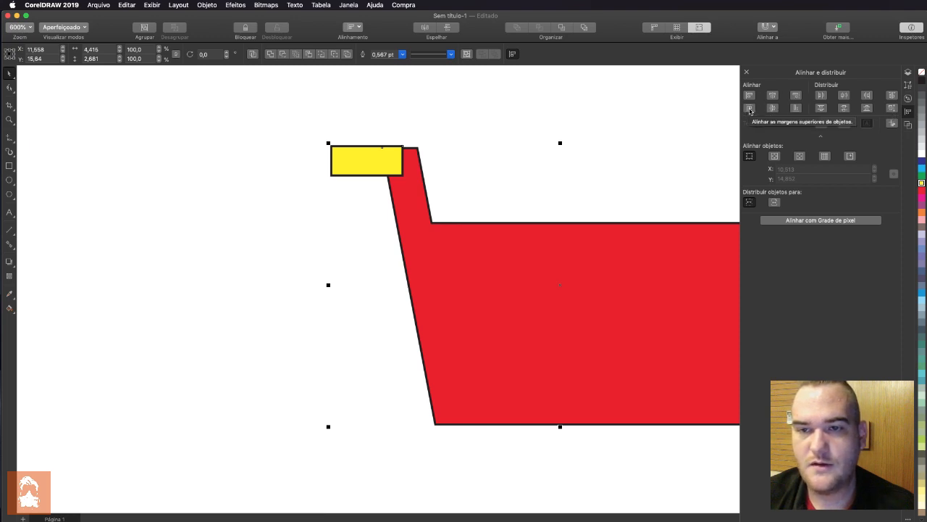
click(750, 109)
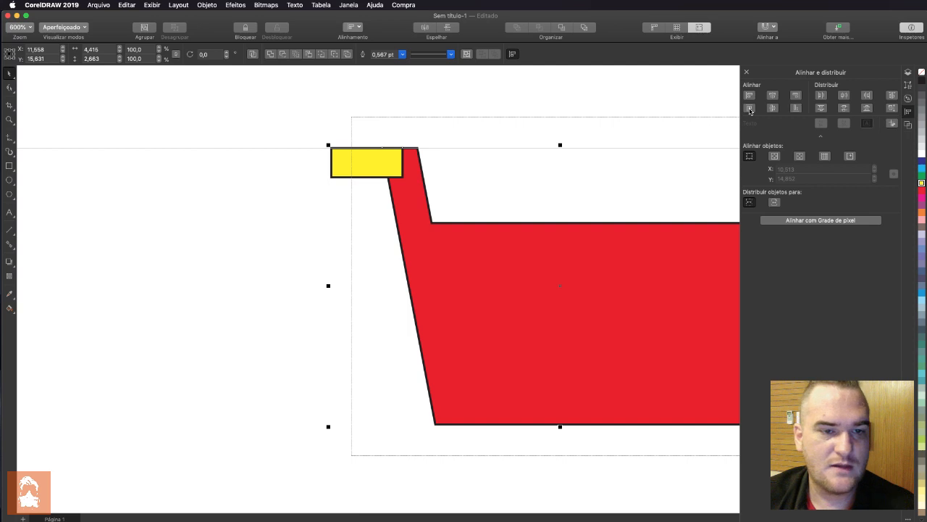
scroll(614, 290, down, 4)
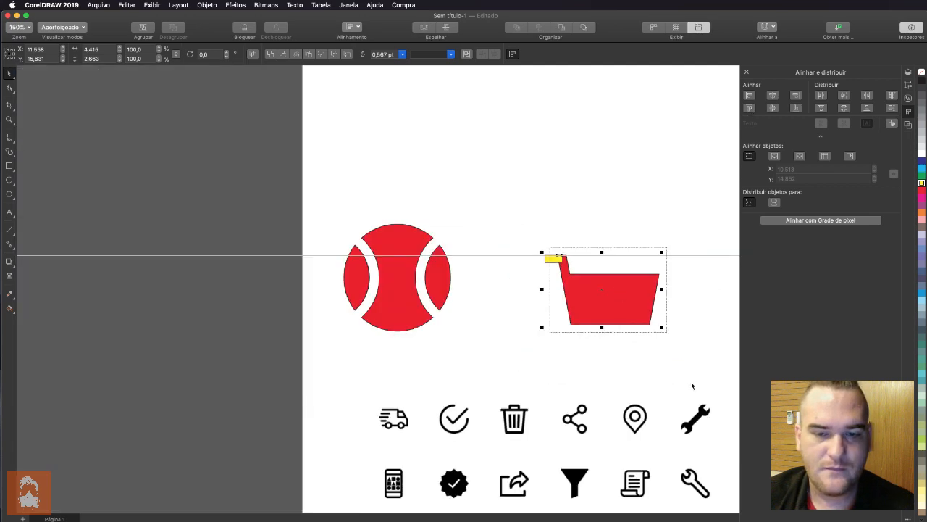
scroll(731, 379, right, 3)
click(661, 474)
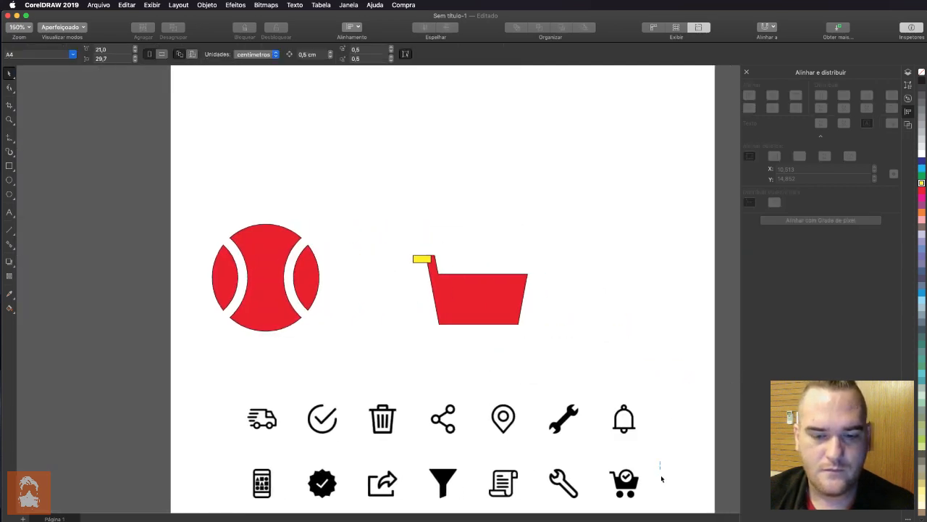
Weld the yellow handle rectangle to the red cart shape with Soldar and deselect the result.
scroll(660, 507, down, 1)
scroll(660, 517, down, 2)
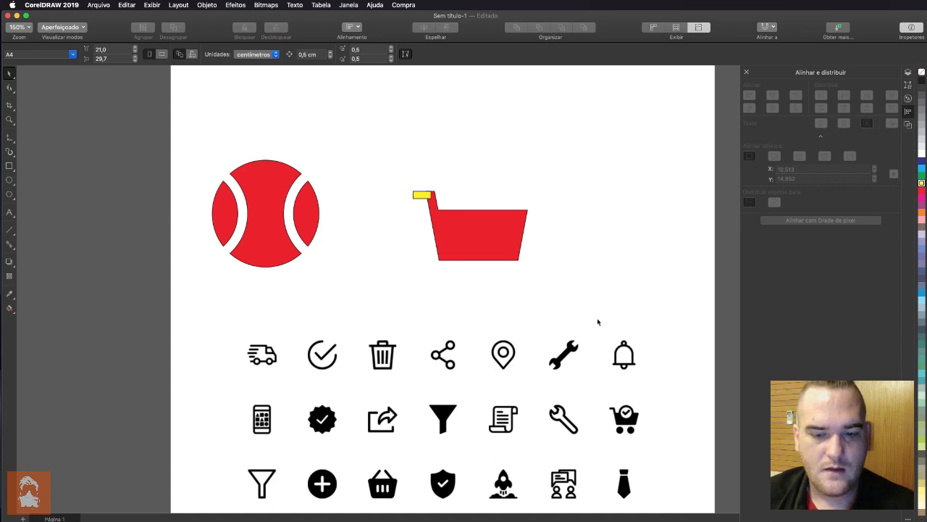
click(423, 196)
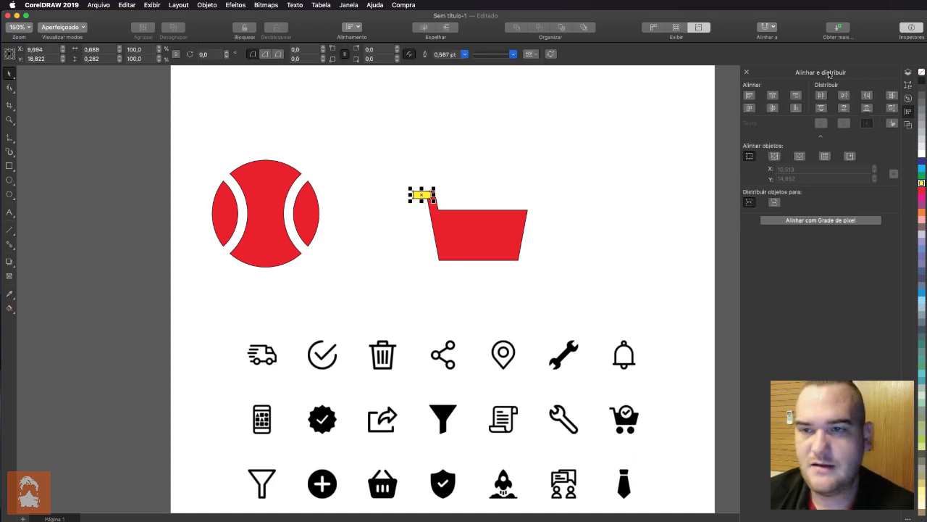
click(910, 123)
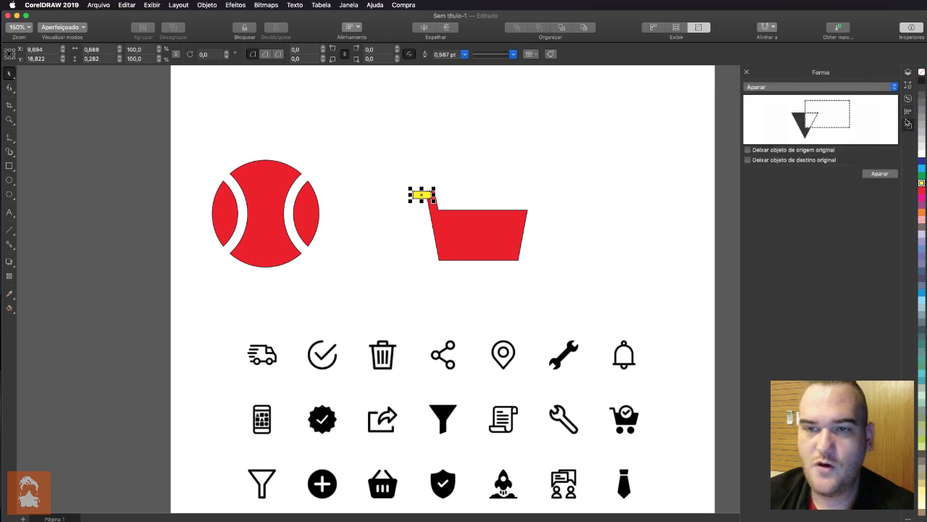
click(813, 90)
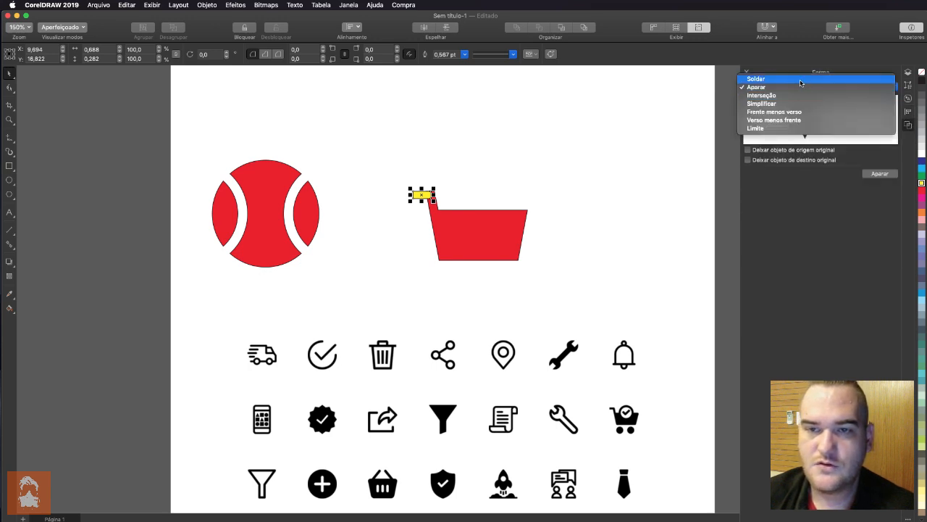
click(803, 79)
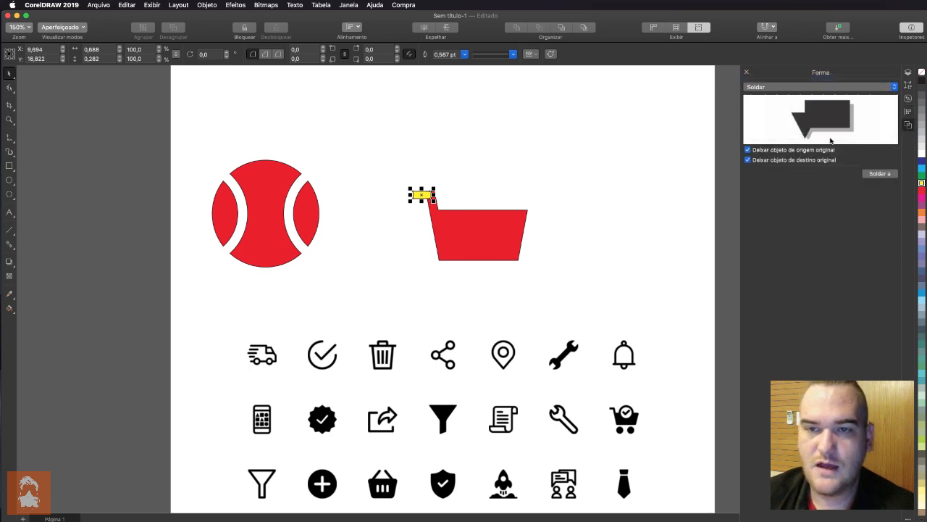
click(878, 174)
click(465, 244)
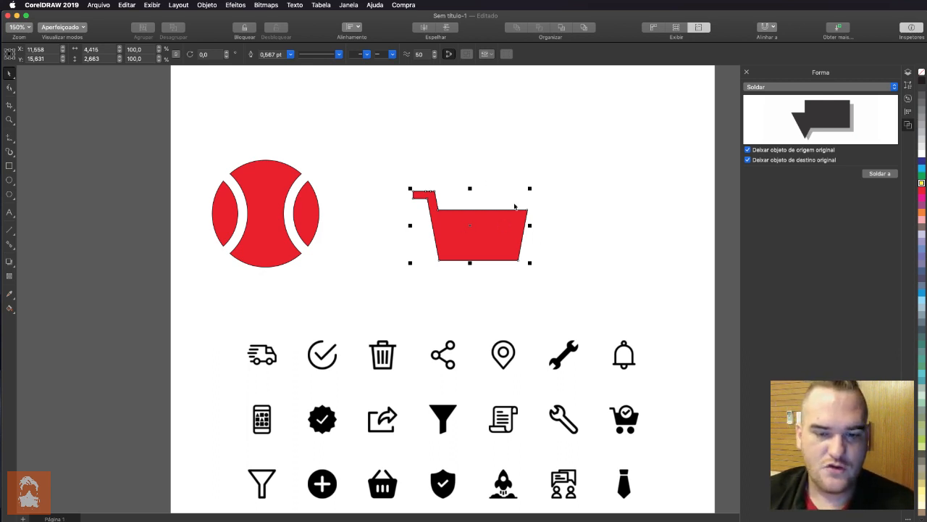
click(587, 162)
Draw a circle about 2.19 cm in diameter over the cart's upper edge and fill it cyan blue.
click(9, 180)
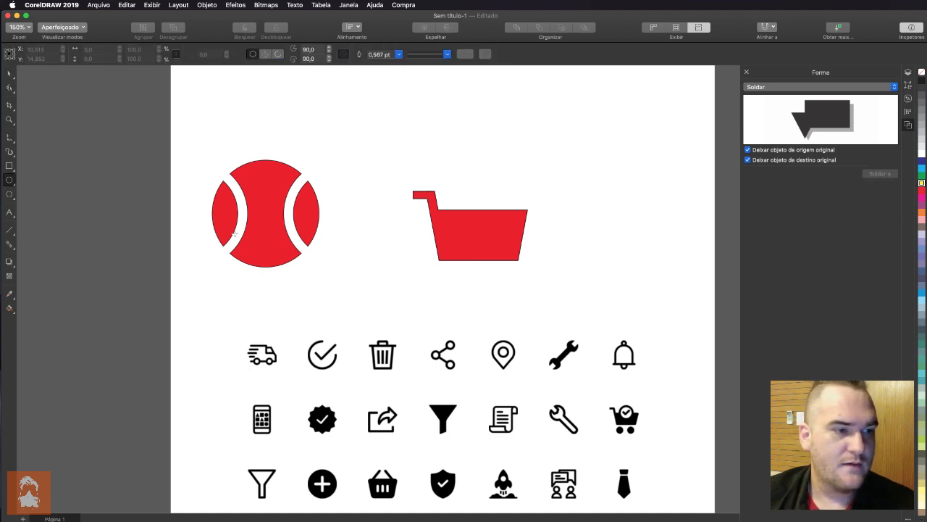
drag(459, 237, 517, 175)
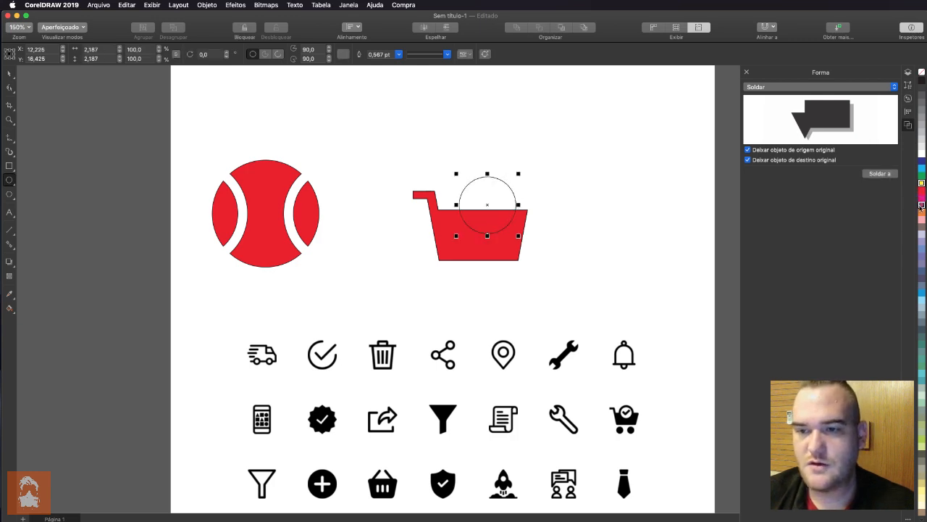
click(920, 169)
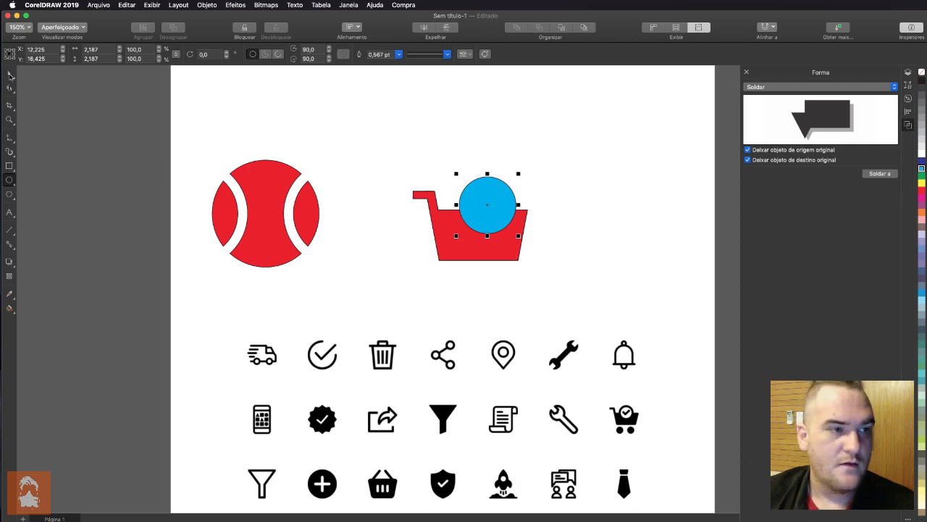
click(9, 73)
Try to centre the blue circle horizontally on the red cart shape, and undo the alignment.
shift+click(469, 253)
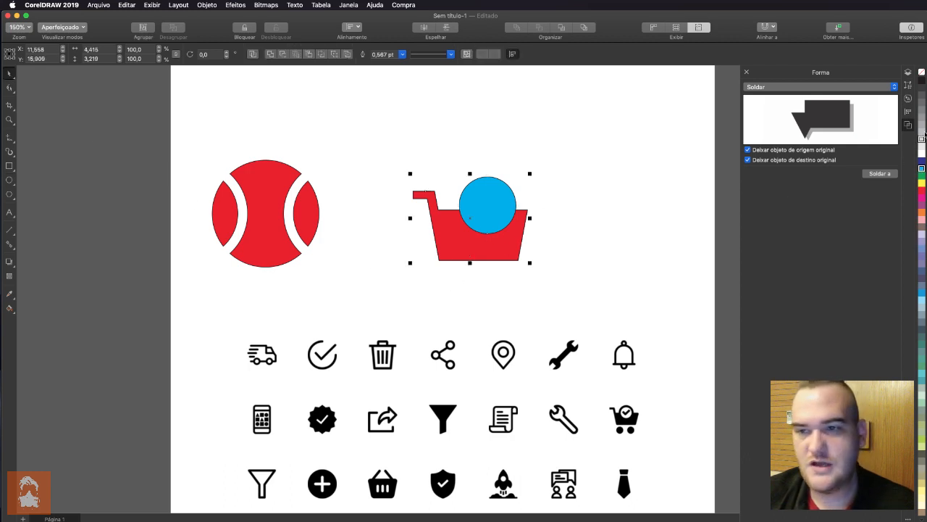
click(909, 113)
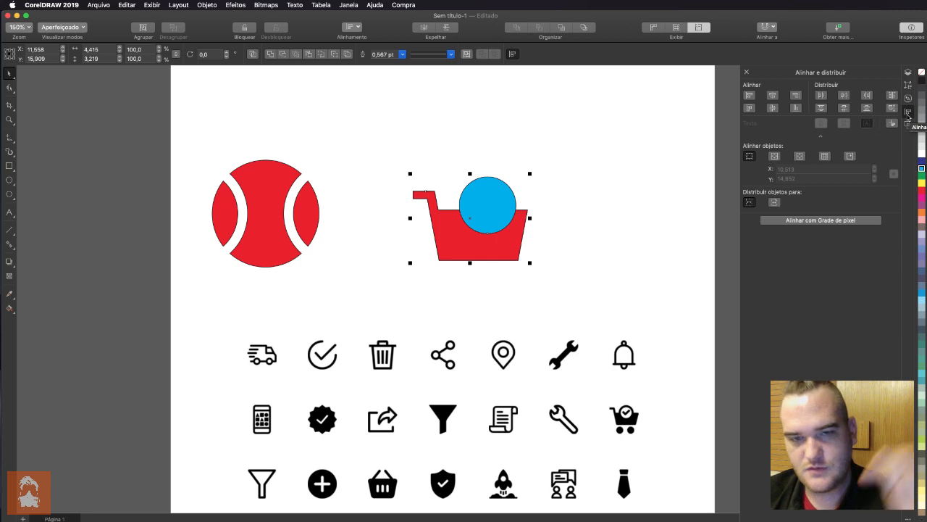
click(773, 98)
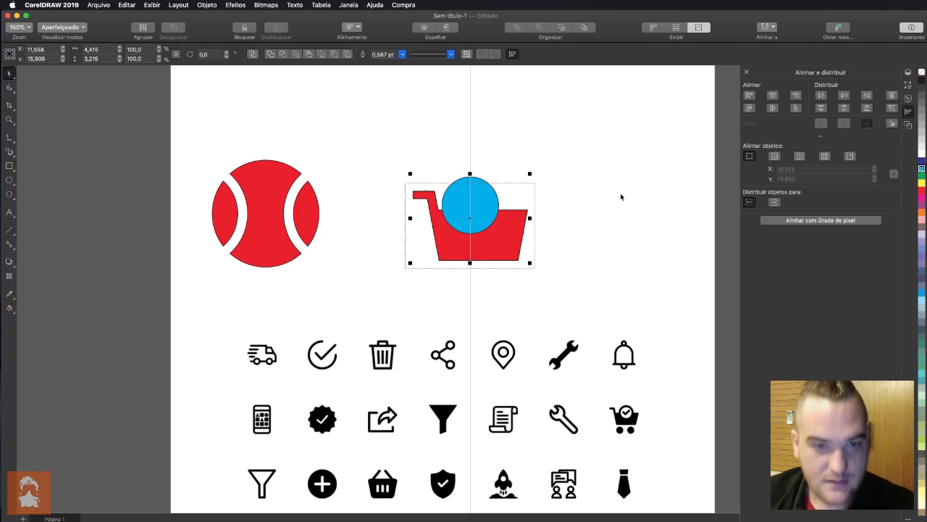
key(super+z)
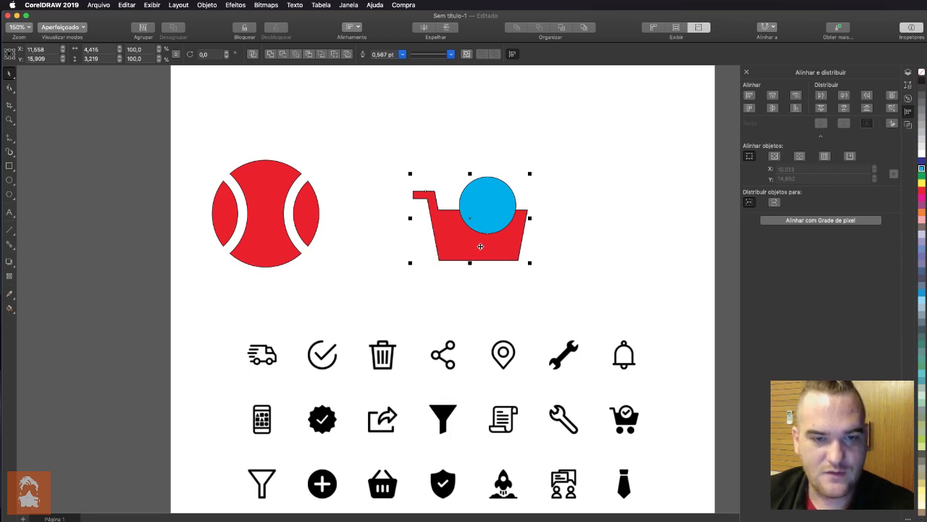
Draw a rectangle about 3.09 by 0.78 cm directly beneath the red cart's bottom edge and fill it yellow.
click(435, 156)
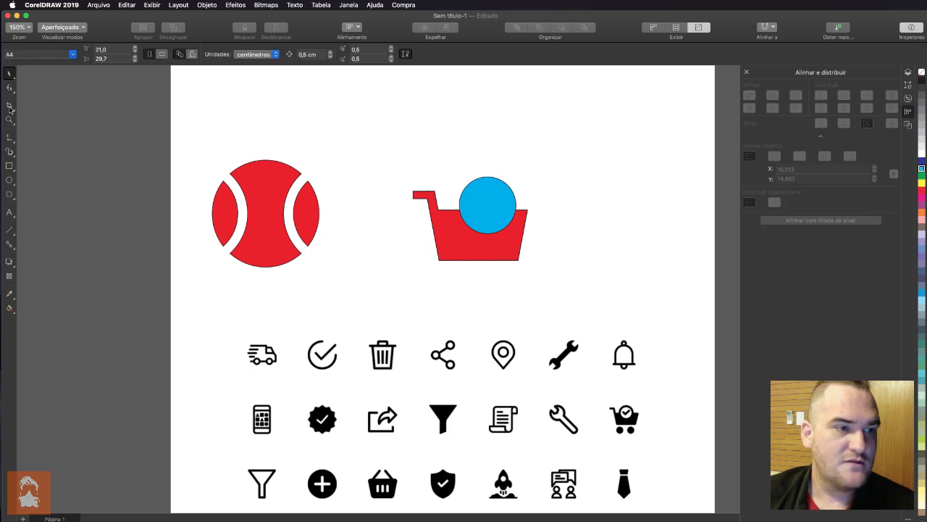
click(8, 166)
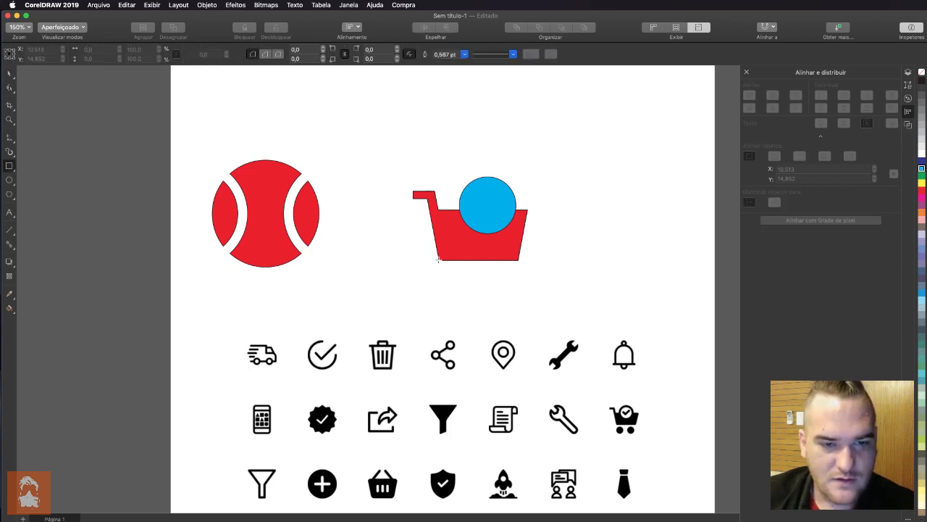
drag(437, 259, 519, 279)
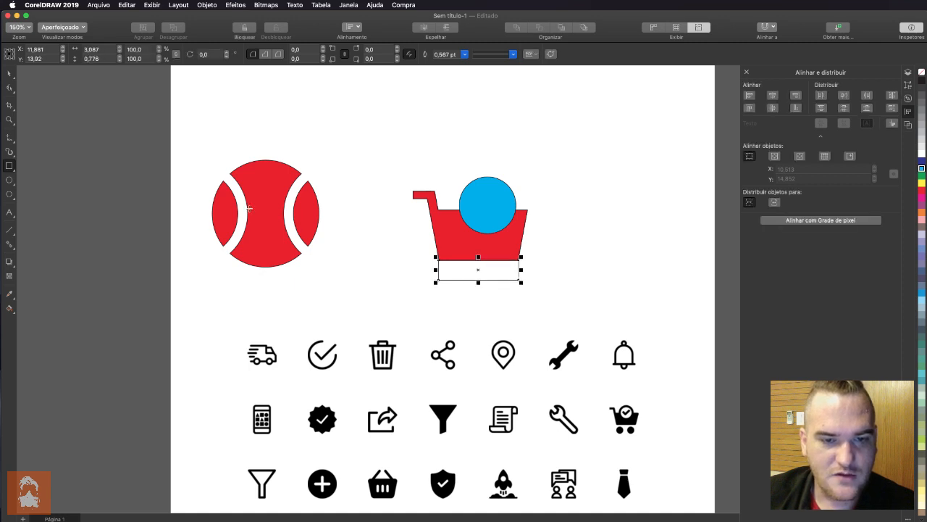
click(9, 74)
click(922, 183)
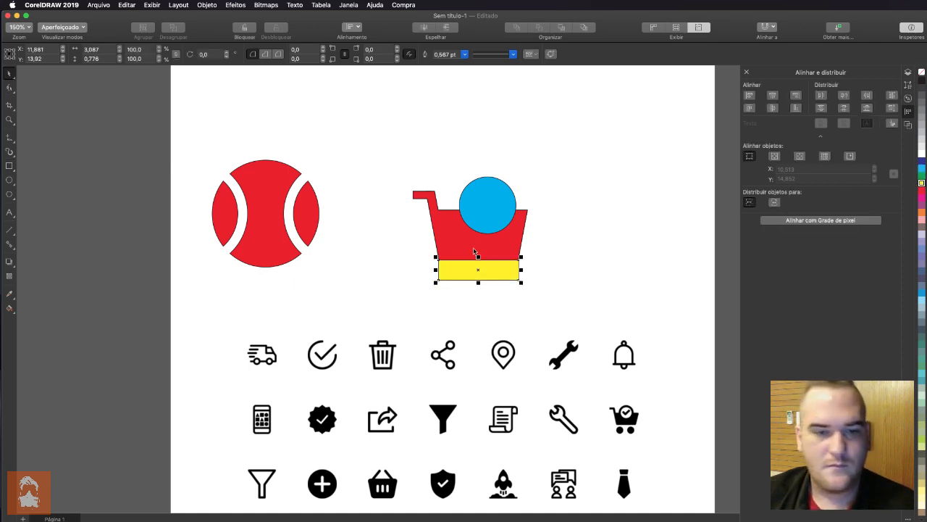
Try centring the blue circle horizontally on the yellow rectangle, and undo the alignment.
shift+click(493, 217)
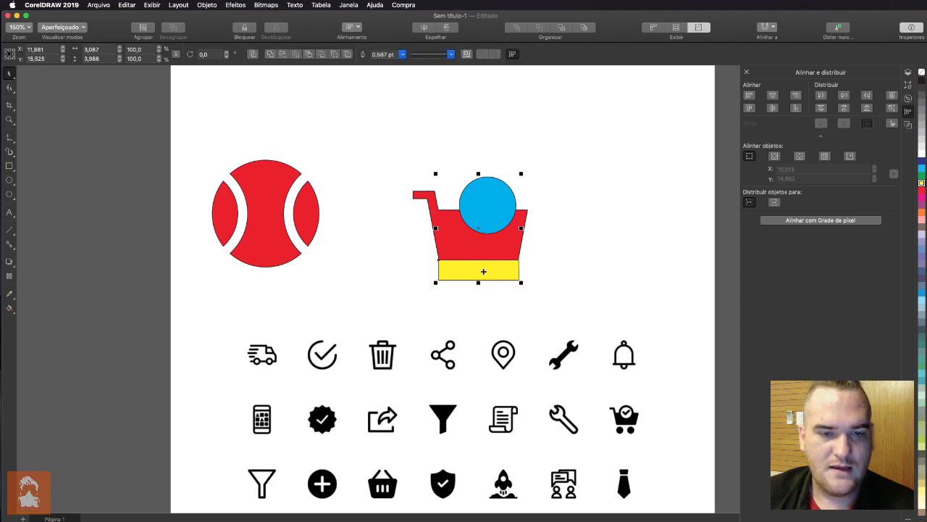
click(569, 239)
click(485, 216)
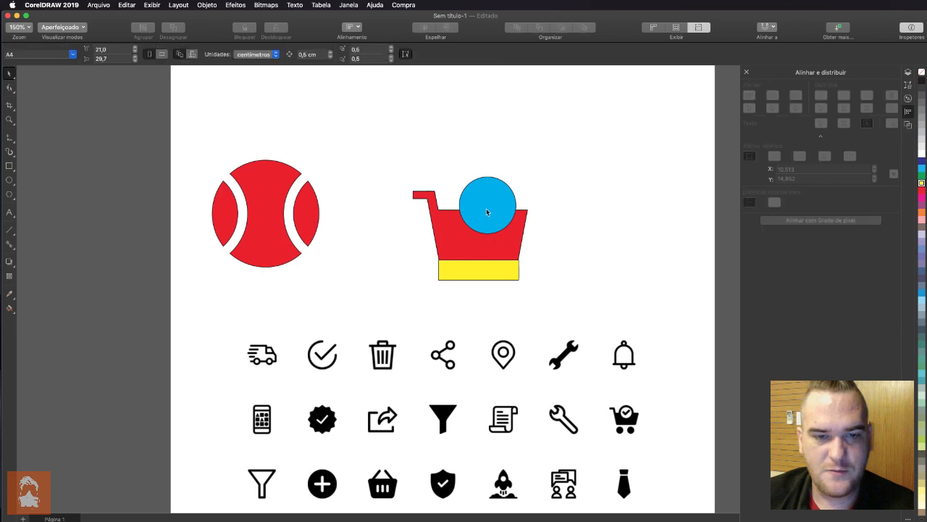
shift+click(487, 273)
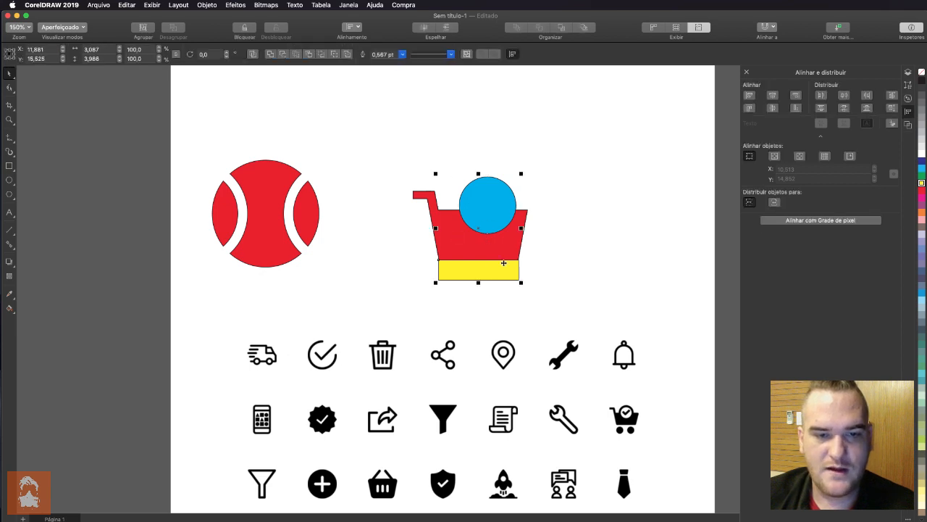
click(773, 97)
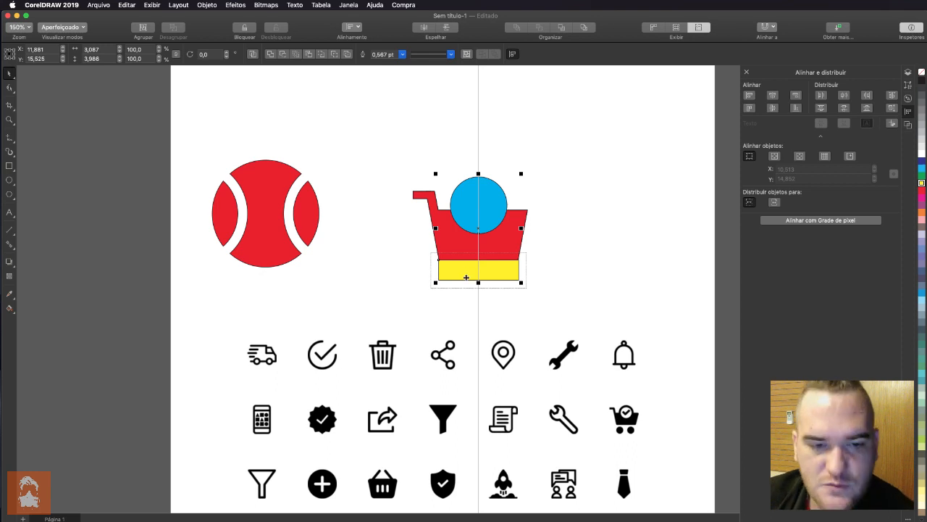
key(super+z)
Try centring the yellow rectangle horizontally on the blue circle, undo the alignment and deselect.
click(580, 275)
click(479, 271)
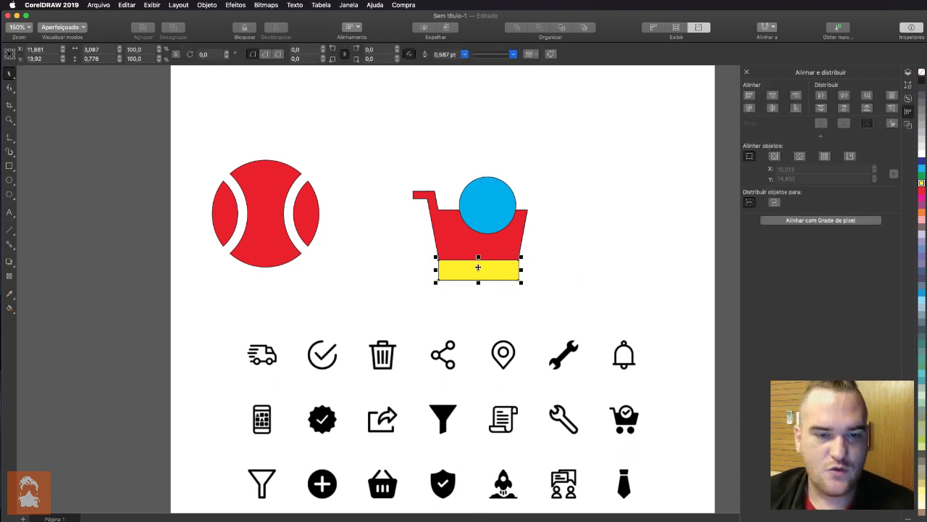
shift+click(497, 207)
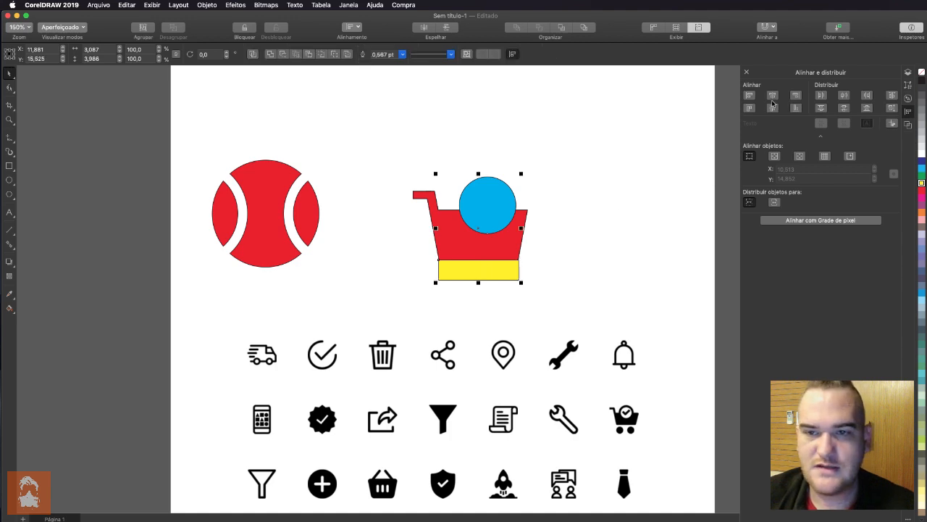
click(774, 97)
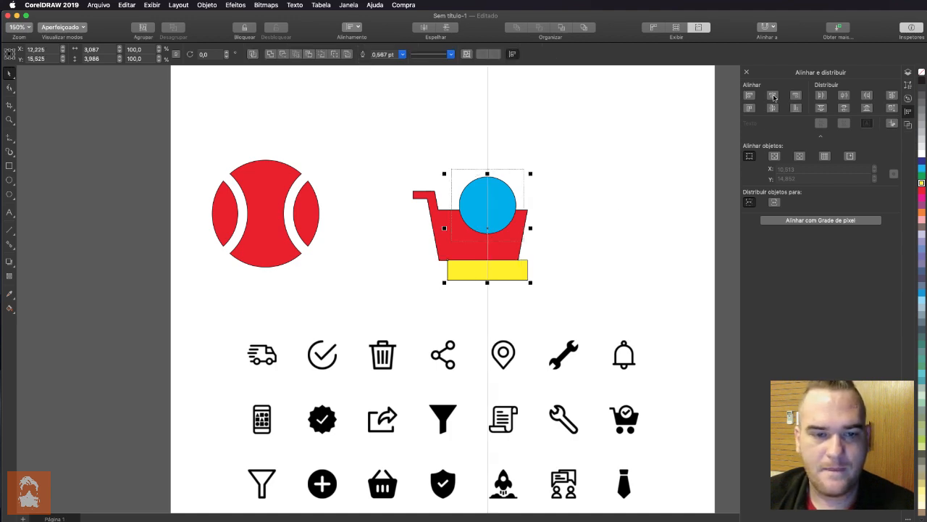
key(super+z)
click(606, 234)
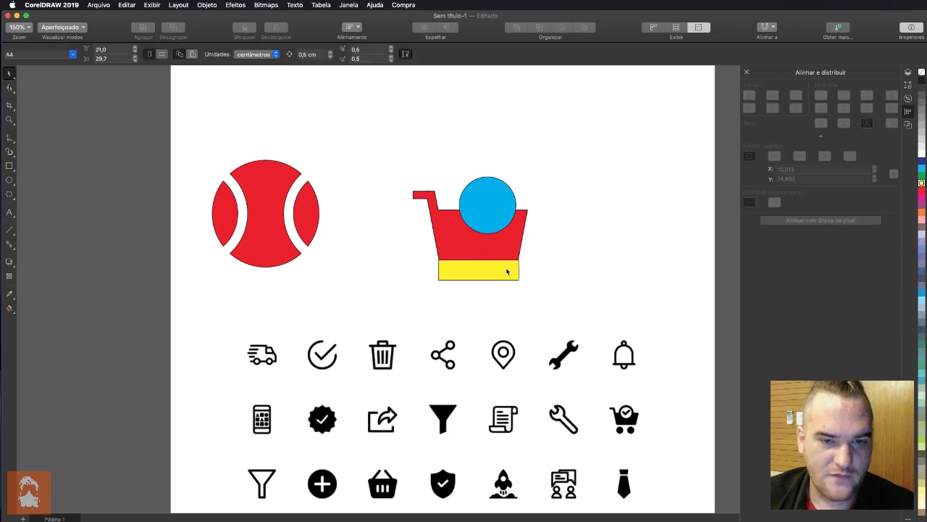
Narrow the yellow rectangle to about 3.07 cm and centre the blue circle horizontally on it.
click(505, 268)
drag(522, 270, 521, 269)
click(536, 272)
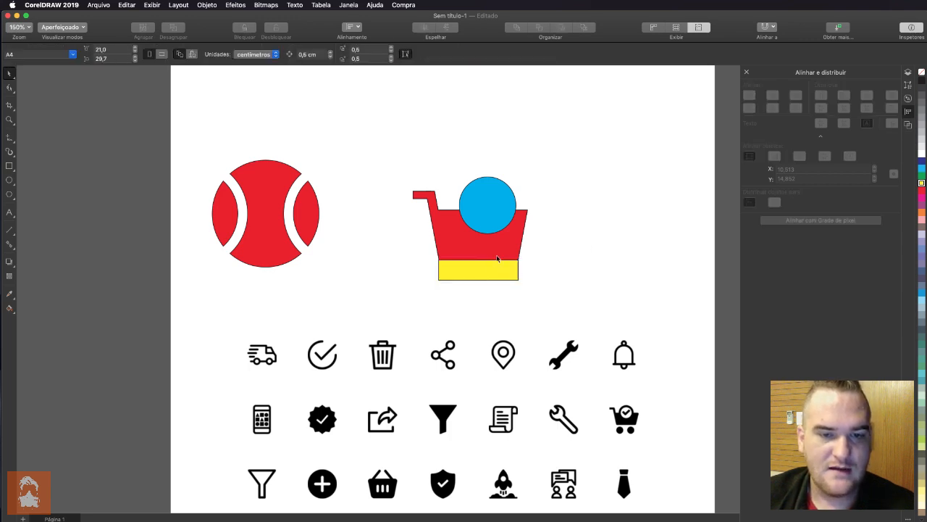
click(489, 267)
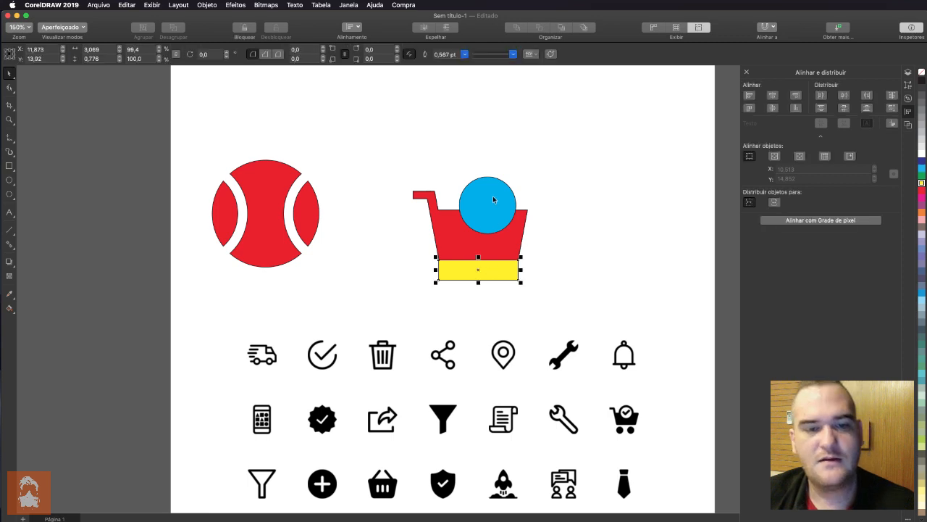
click(492, 196)
shift+click(487, 276)
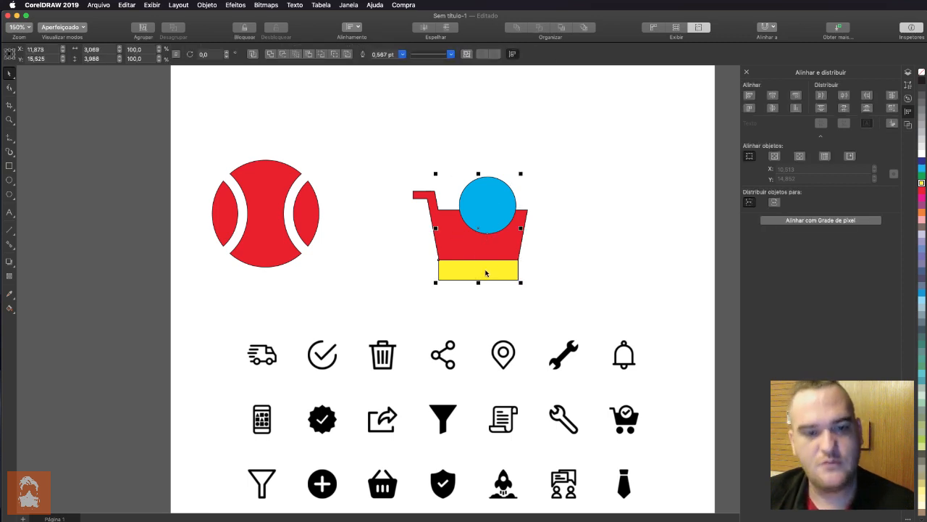
click(773, 98)
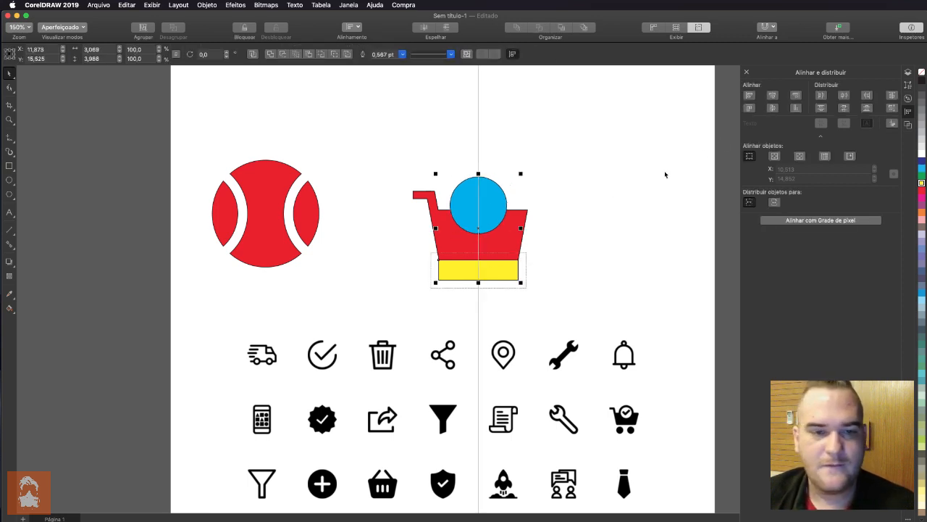
click(598, 248)
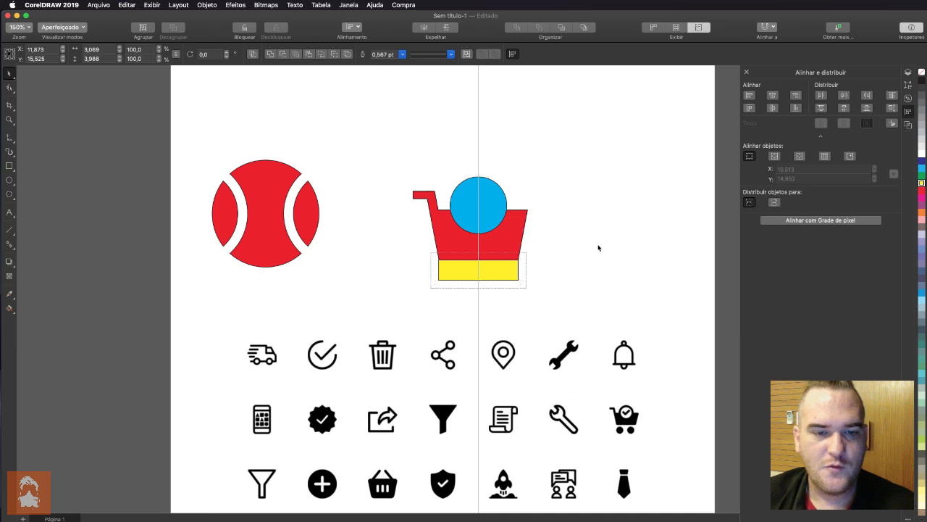
Delete the yellow rectangle beneath the cart and undo the deletion.
click(500, 272)
key(Delete)
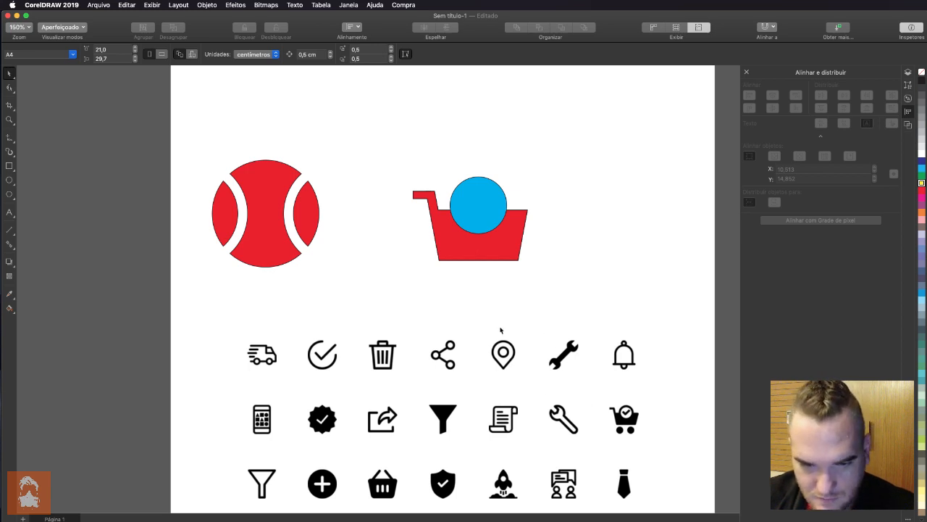
key(super+z)
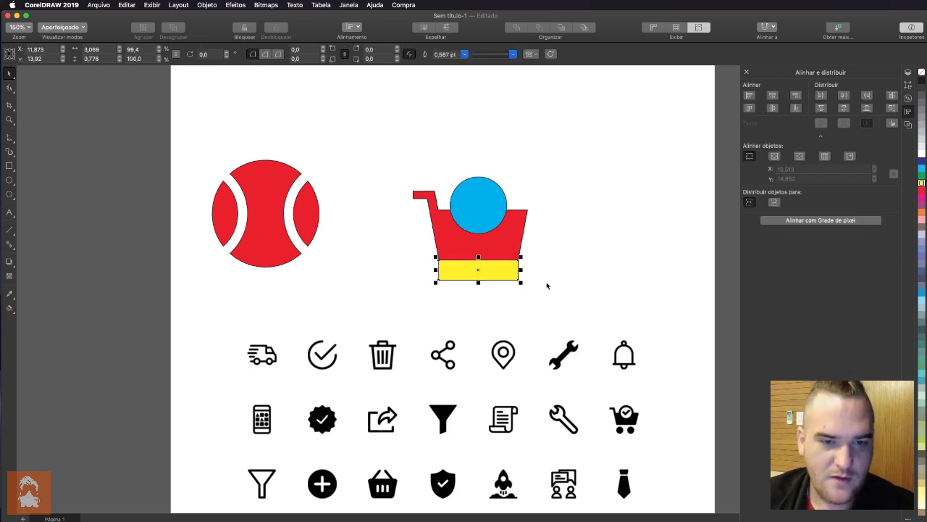
Fit the yellow rectangle above the cart's upper edge, about 3.48 cm wide, and centre the blue circle horizontally on it.
drag(471, 263, 434, 199)
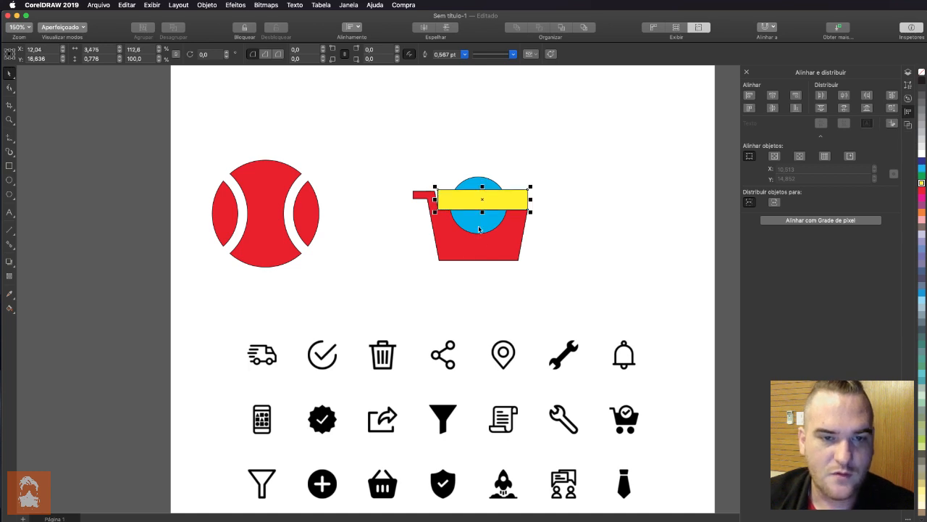
click(479, 230)
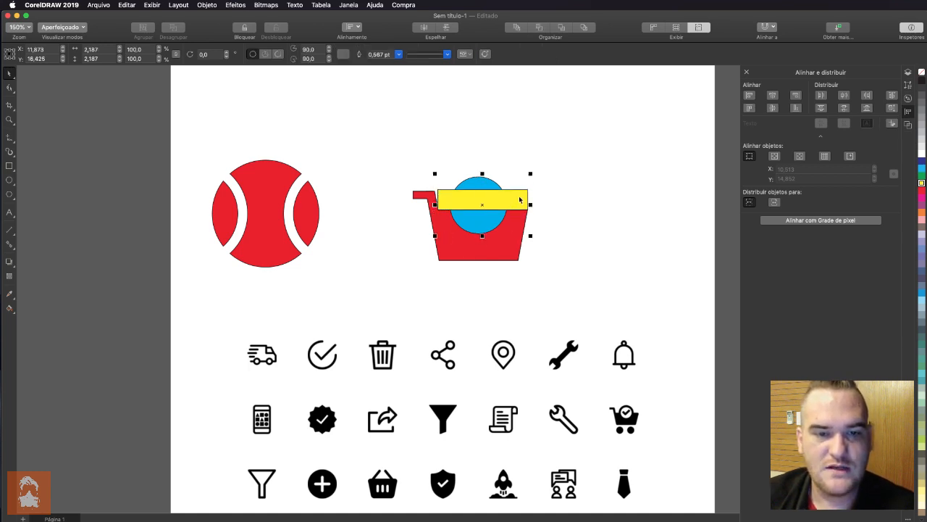
shift+click(519, 199)
click(773, 95)
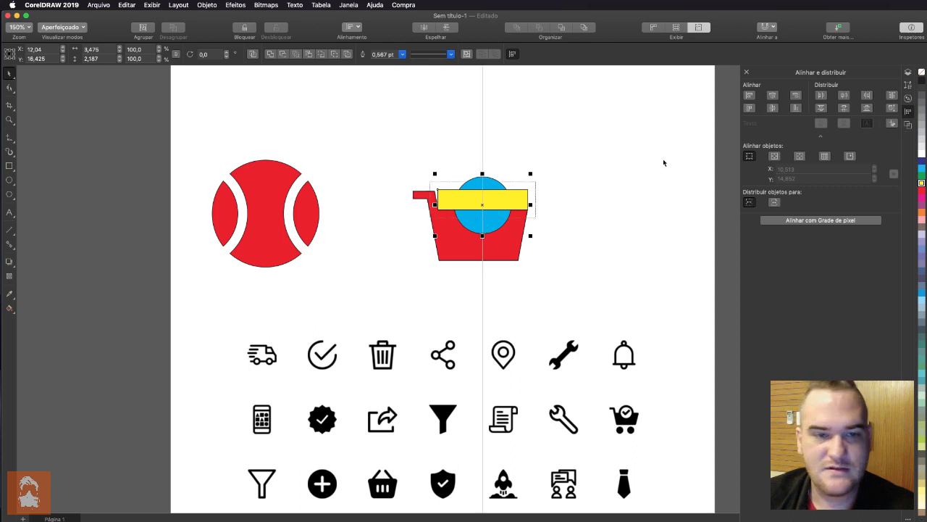
Delete the yellow helper rectangle above the cart's upper edge.
click(511, 199)
key(Delete)
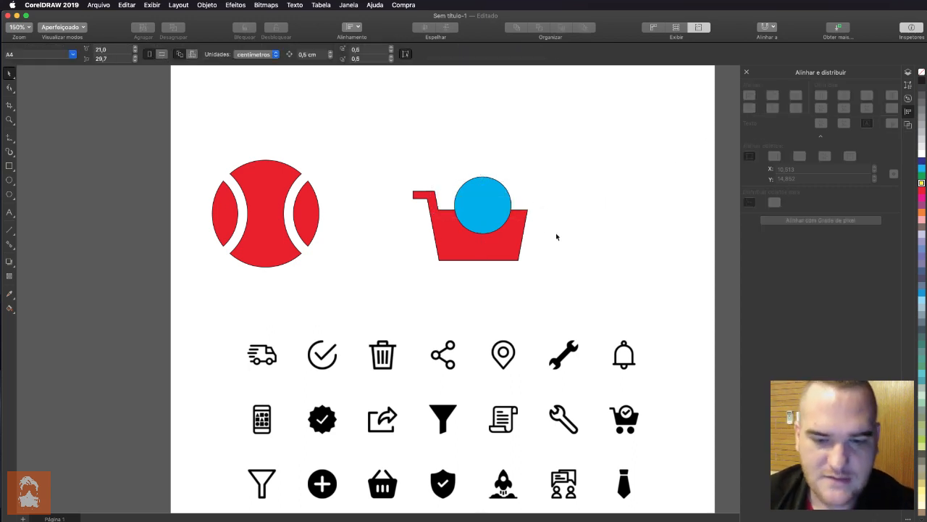
Weld the blue circle to the red cart with Soldar, keeping the original source object but not the original target object.
click(466, 213)
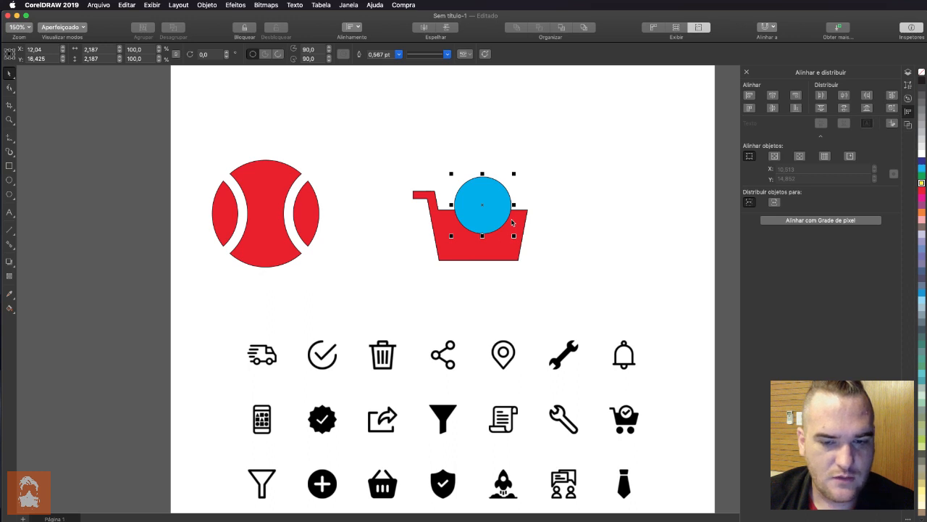
click(564, 186)
click(505, 205)
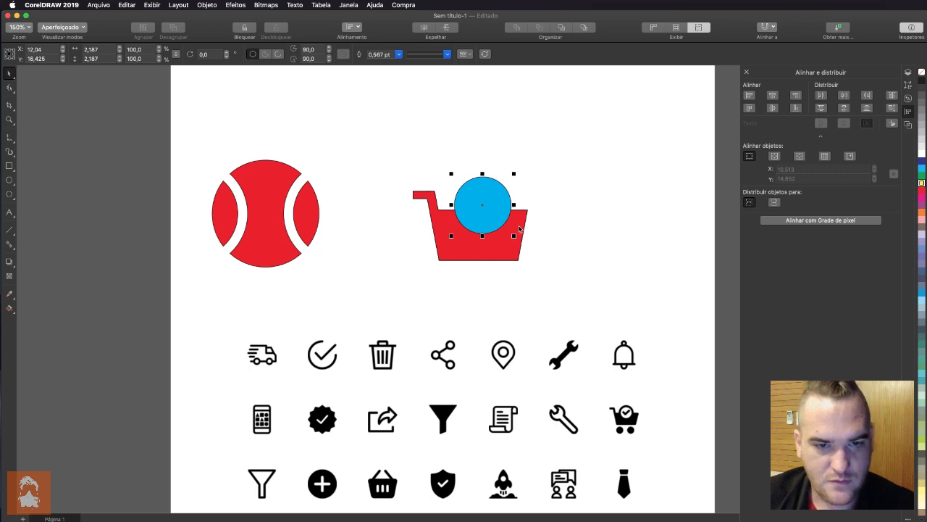
click(553, 220)
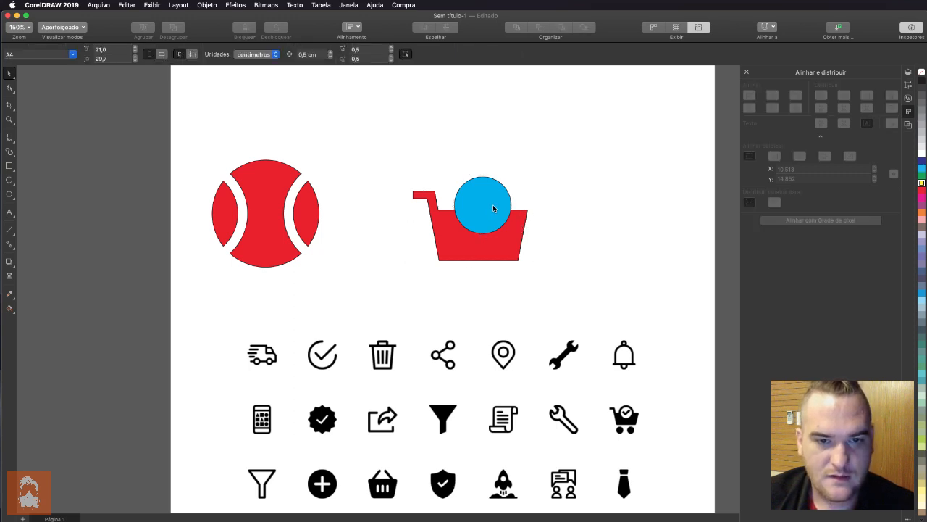
click(494, 209)
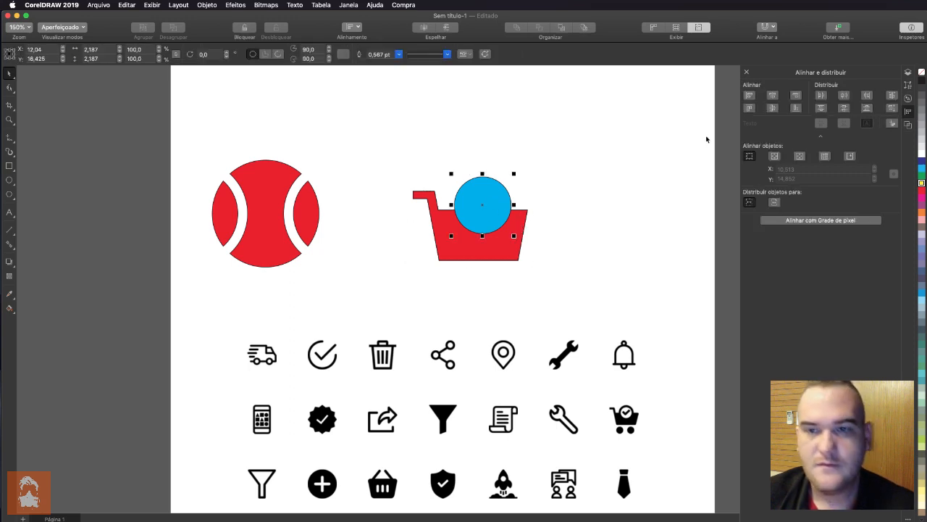
click(908, 125)
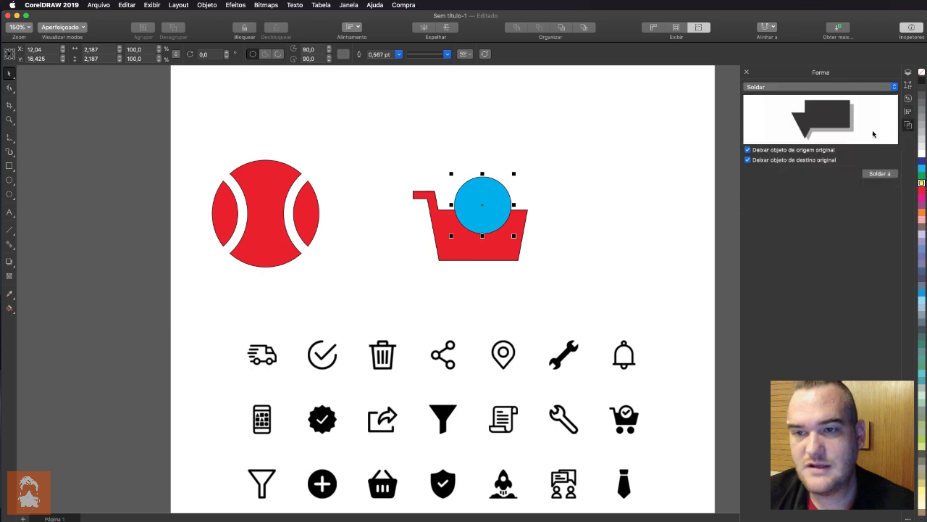
click(785, 161)
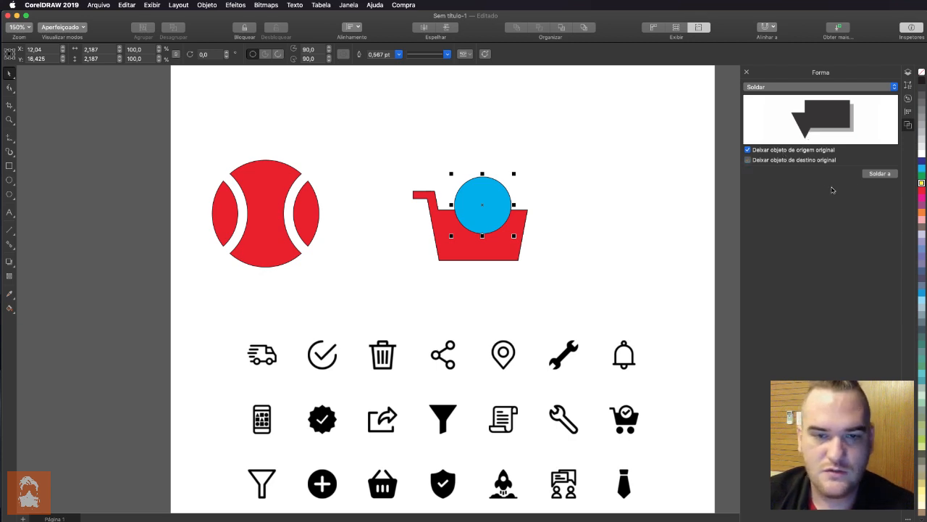
click(878, 173)
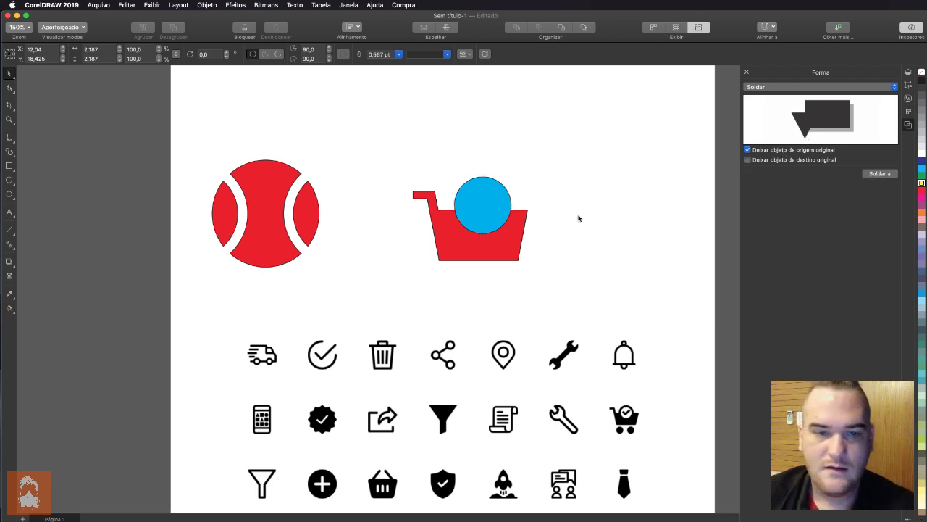
click(490, 239)
click(545, 164)
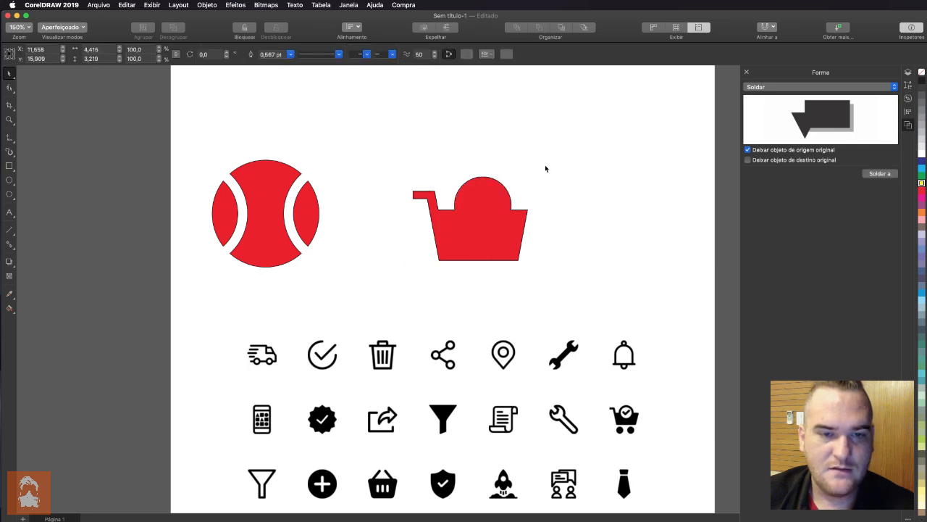
Move the welded cart curve below the blue ellipse in the stacking order of Camada 1 and deselect it.
click(492, 206)
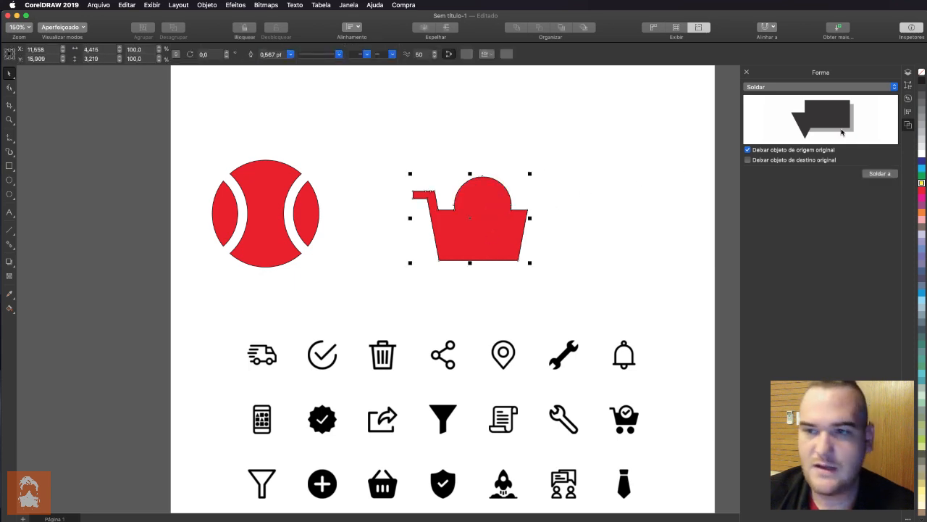
click(908, 73)
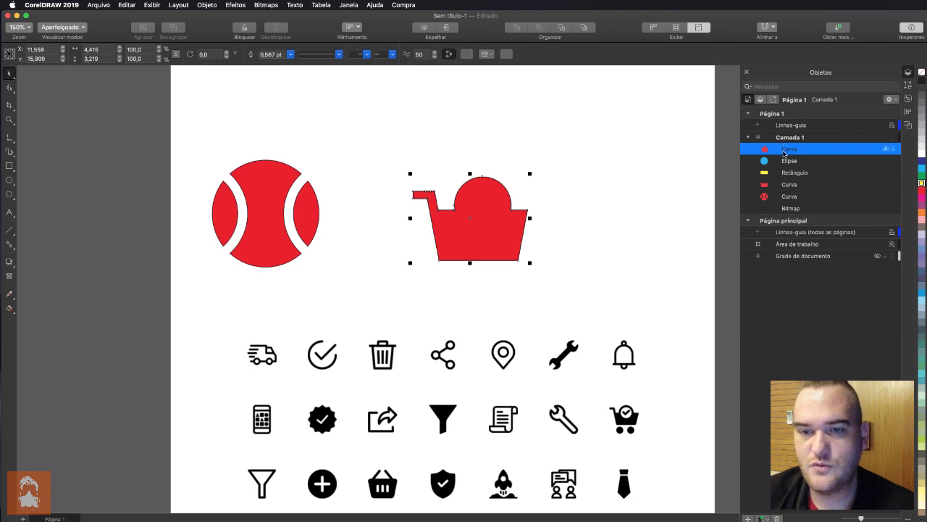
drag(791, 151, 791, 167)
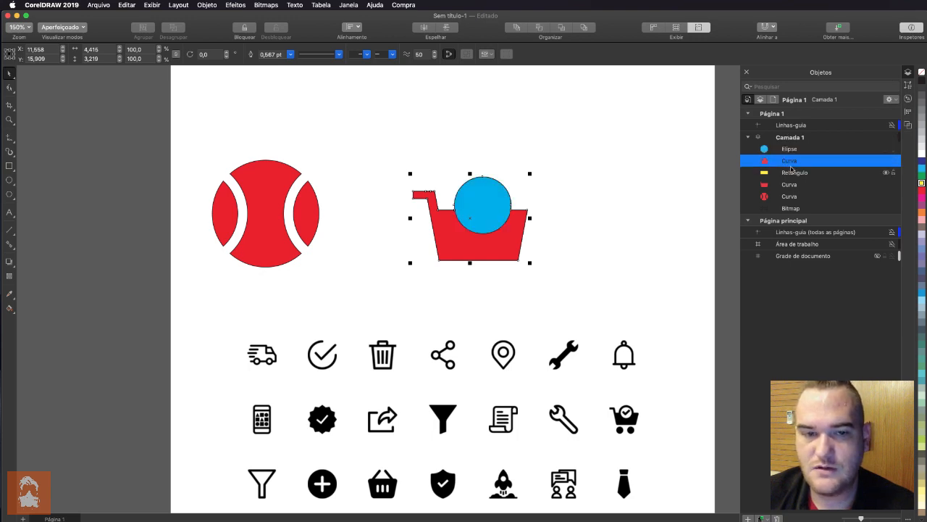
key(Escape)
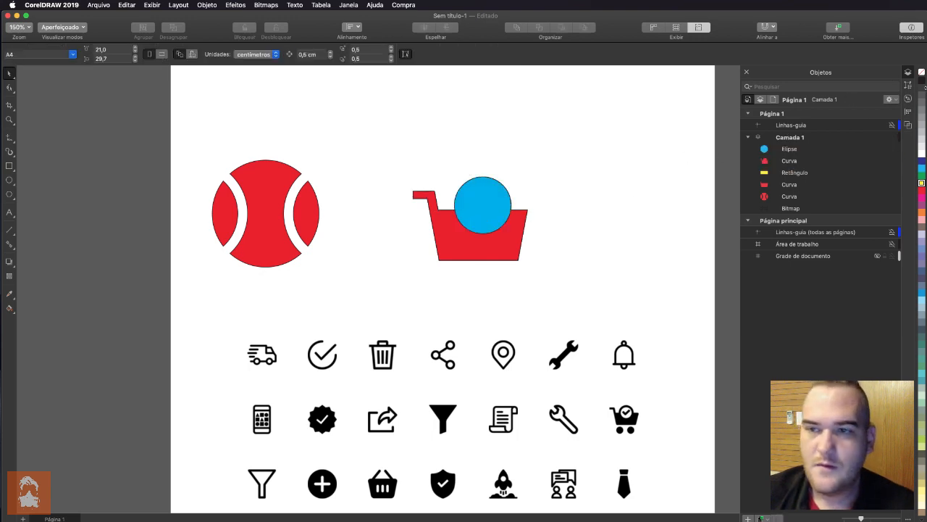
Shrink the blue circle concentrically to about 1.8 cm in diameter, leaving a red ring around it.
click(908, 125)
click(491, 203)
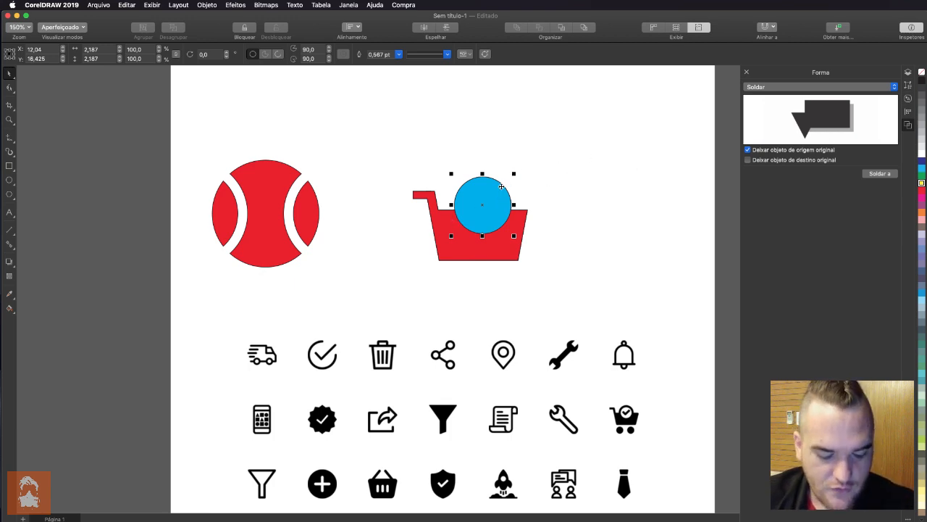
drag(513, 174, 510, 178)
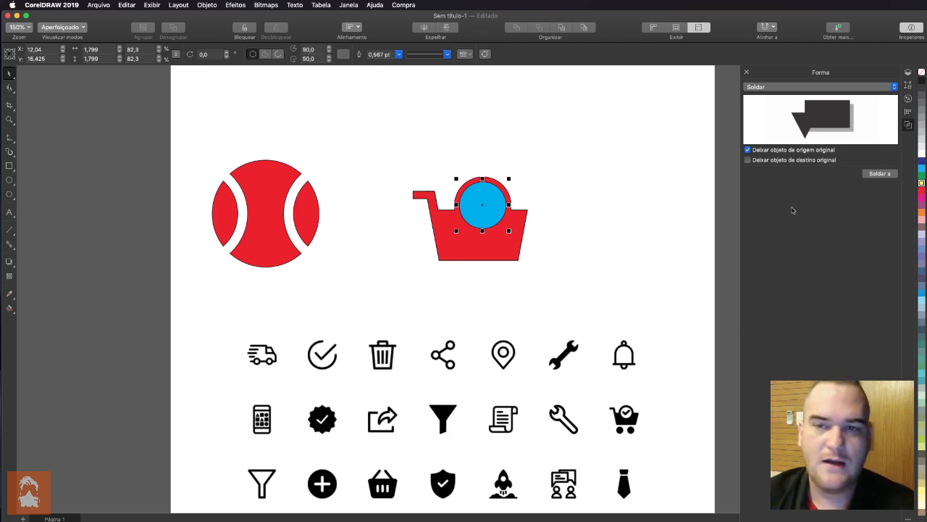
Trim the blue circle out of the red cart with Aparar, keeping neither the original source nor the original target object.
click(786, 88)
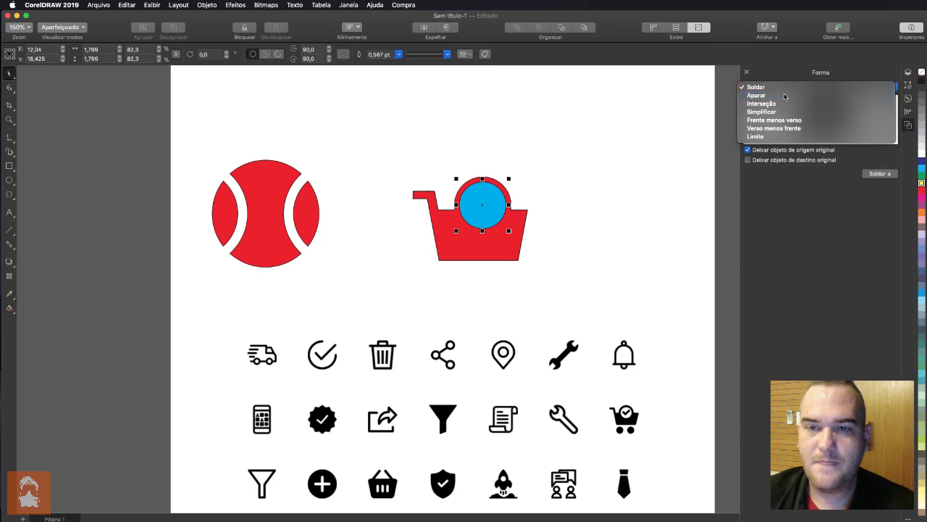
click(784, 95)
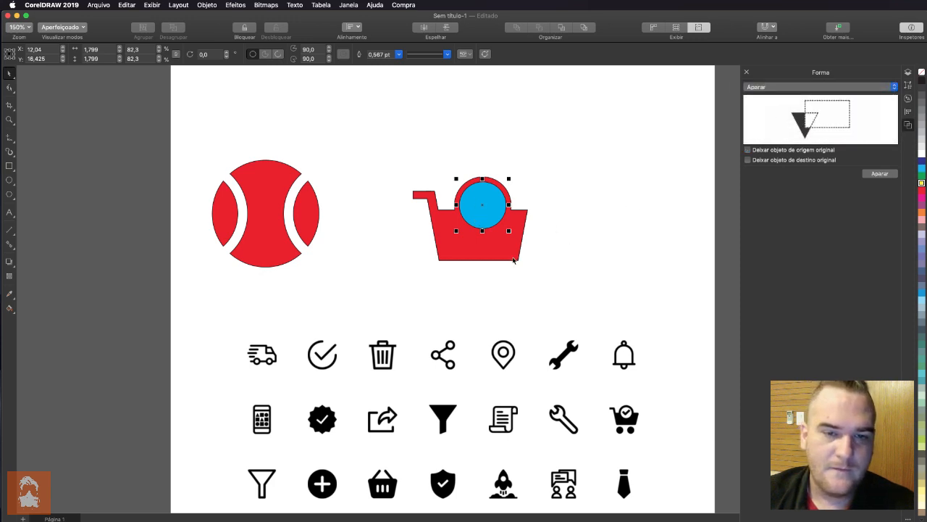
click(881, 174)
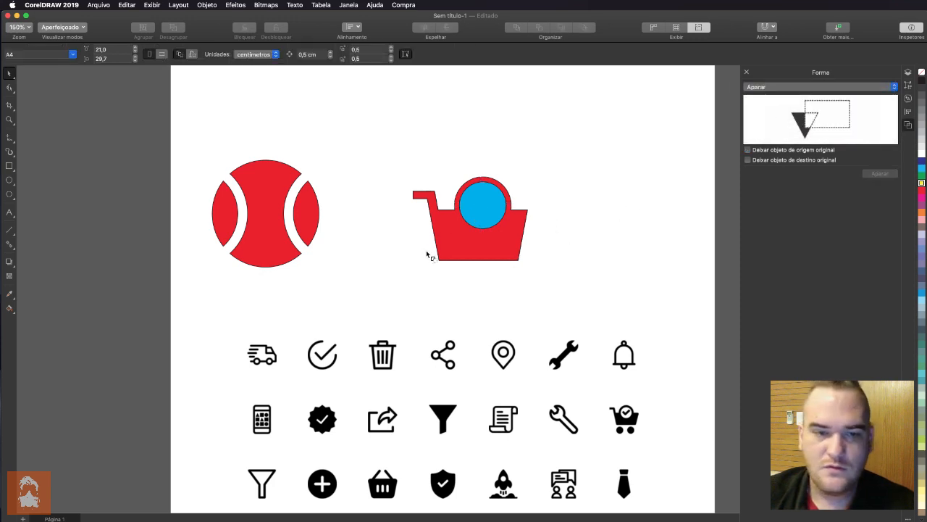
click(498, 250)
Move the trimmed cart aside, delete the leftover handle and body pieces beneath it, and put the cart back.
drag(473, 243, 556, 176)
drag(394, 168, 482, 271)
key(Delete)
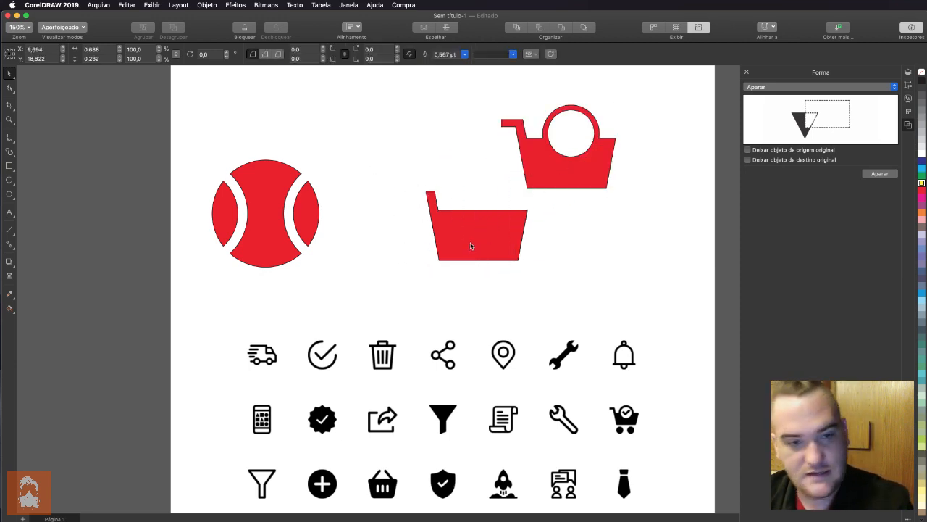
click(472, 245)
key(Delete)
drag(568, 179, 486, 236)
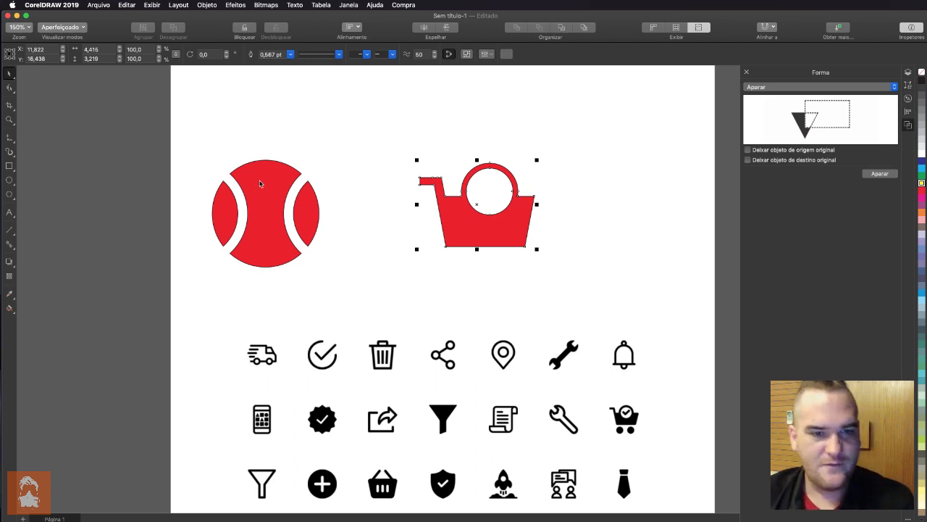
Draw a vertical rectangle beside the cart, about 0.72 cm wide and 4.04 cm tall, and fill it yellow.
click(9, 165)
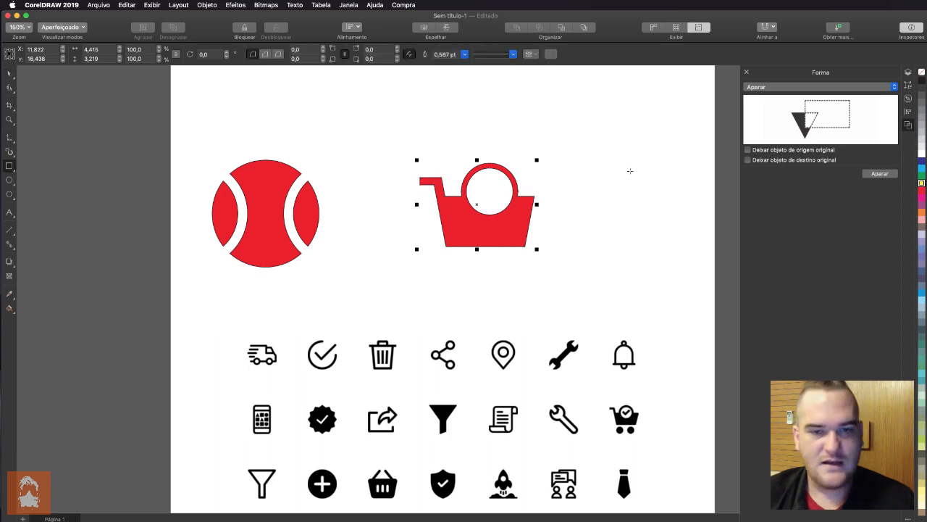
drag(601, 155, 613, 183)
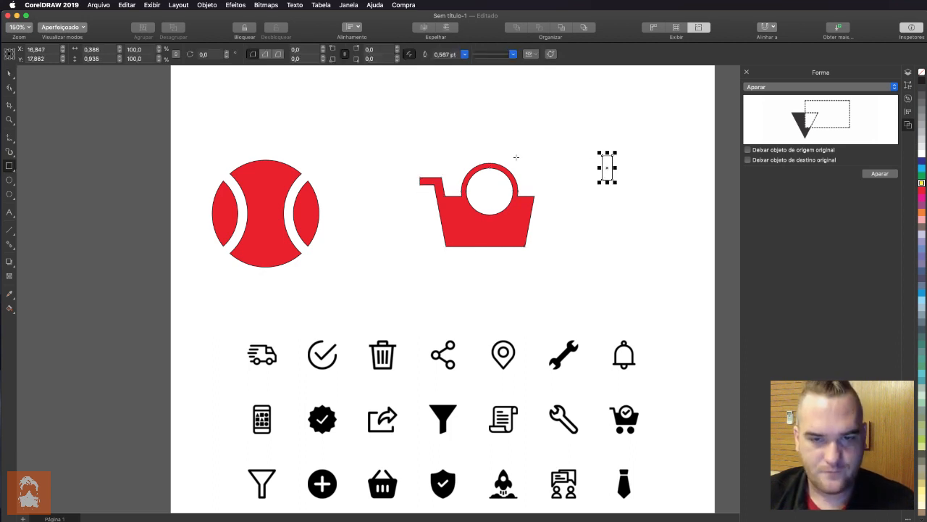
click(10, 74)
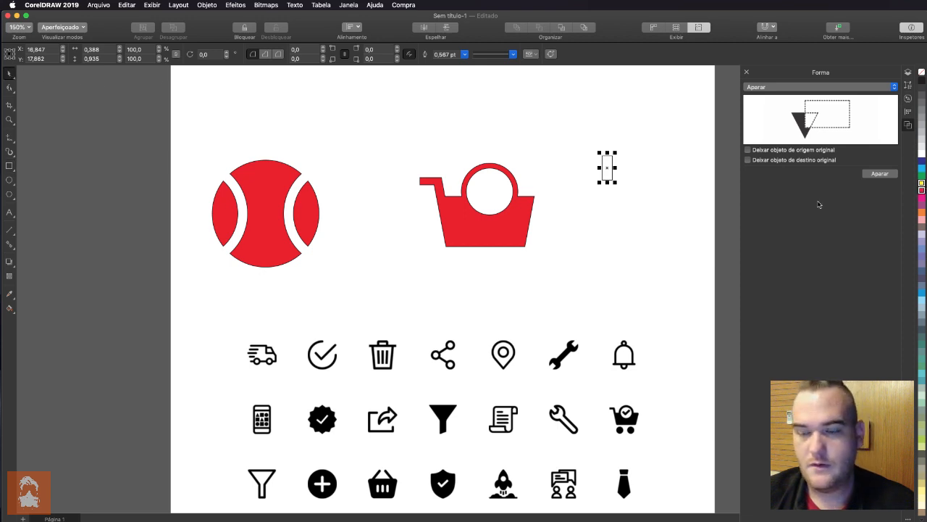
drag(614, 182, 647, 262)
drag(647, 208, 621, 210)
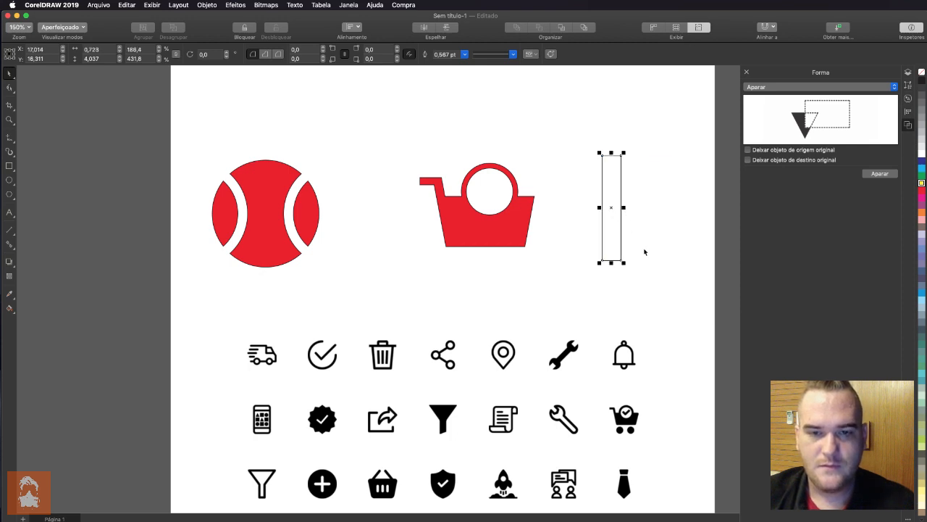
click(921, 182)
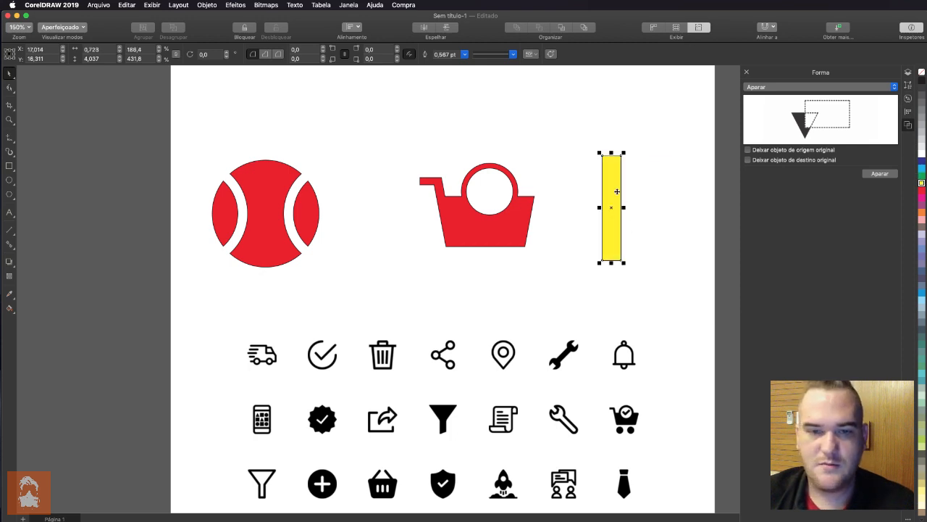
Add a copy of the yellow bar rotated to 270° overlapping its lower end, and shorten the vertical bar to about 2.38 cm.
click(608, 162)
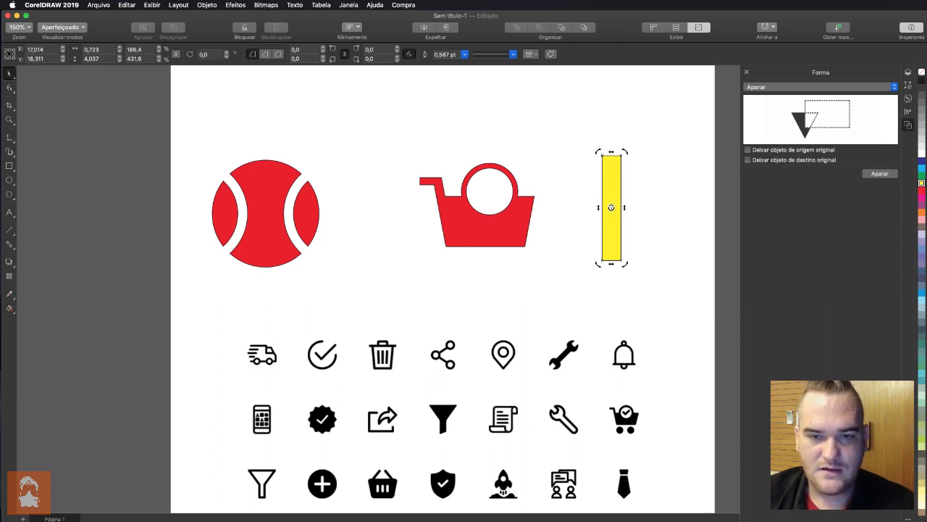
mouse_move(611, 208)
mouse_down()
mouse_move(624, 263)
mouse_move(610, 208)
mouse_move(628, 228)
mouse_move(623, 260)
mouse_move(602, 261)
mouse_move(602, 155)
mouse_move(625, 222)
mouse_move(625, 255)
mouse_move(590, 177)
mouse_move(622, 246)
mouse_up()
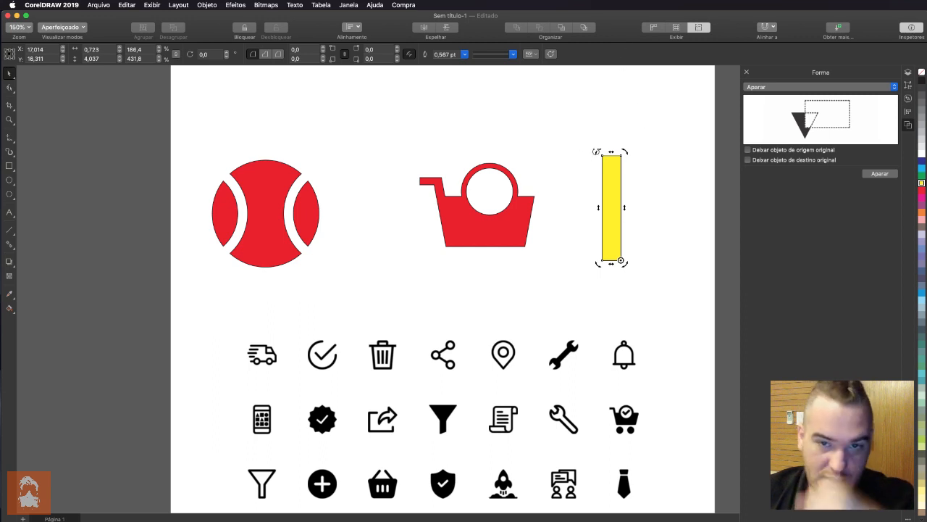
click(609, 167)
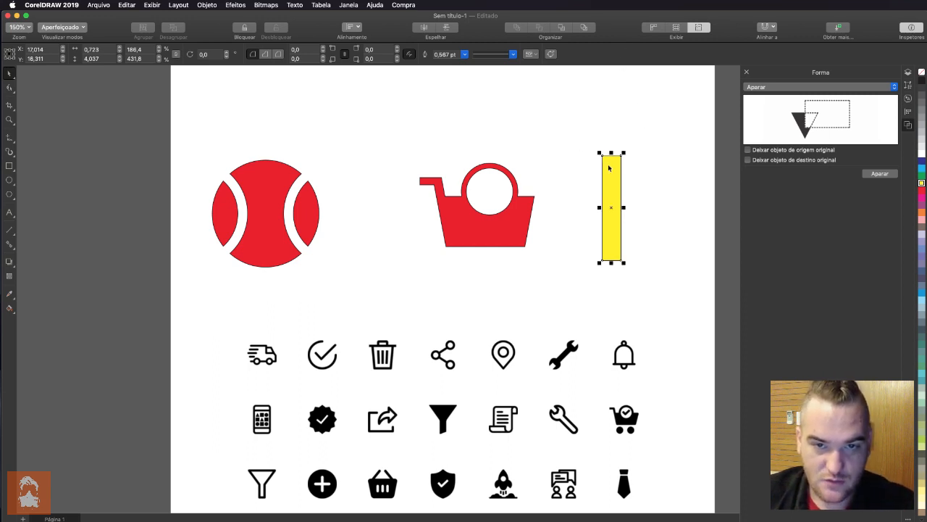
click(609, 166)
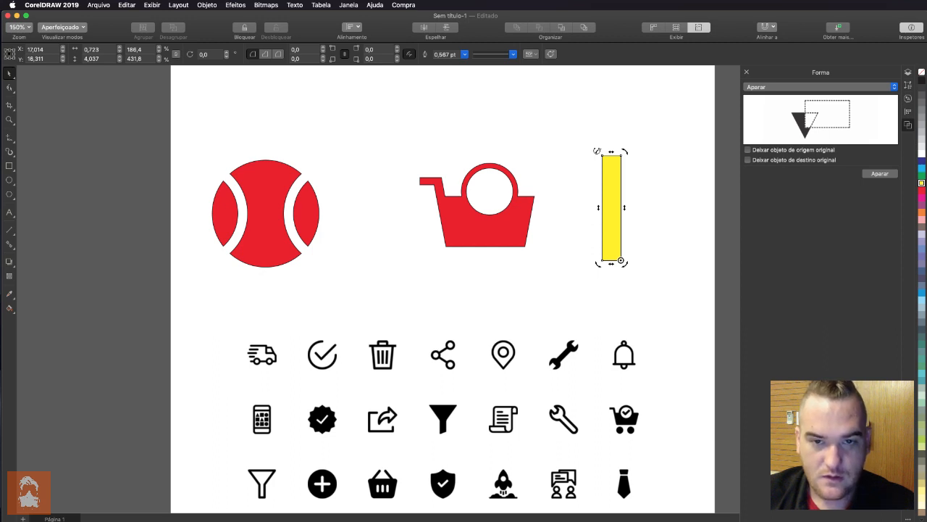
drag(596, 150, 684, 250)
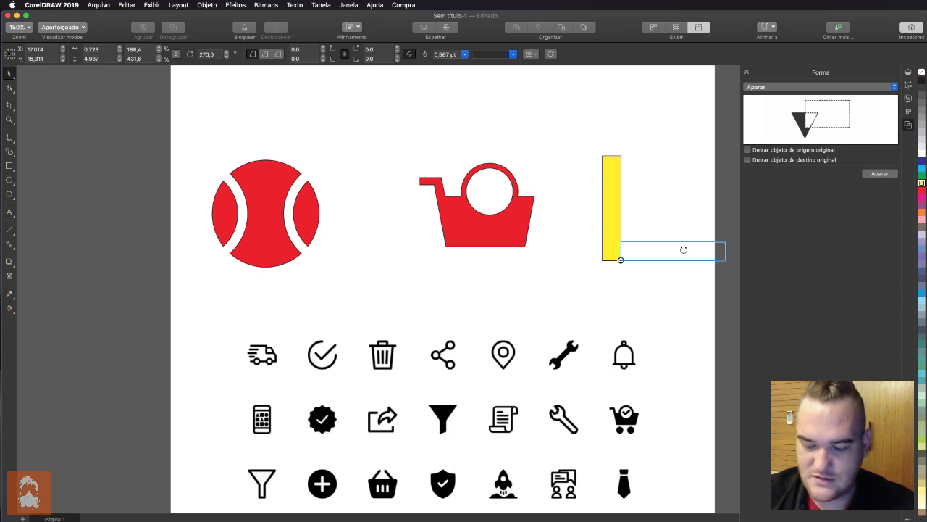
drag(684, 250, 677, 252)
click(613, 207)
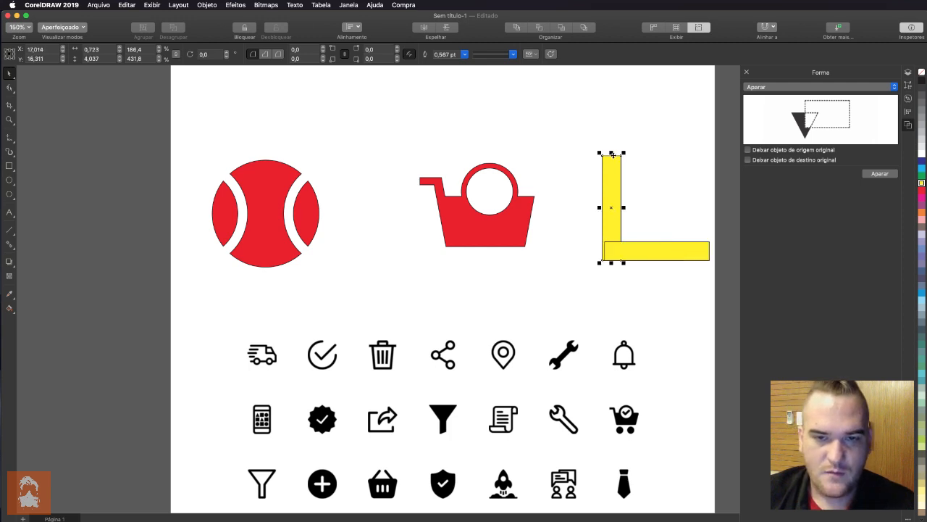
drag(611, 152, 612, 195)
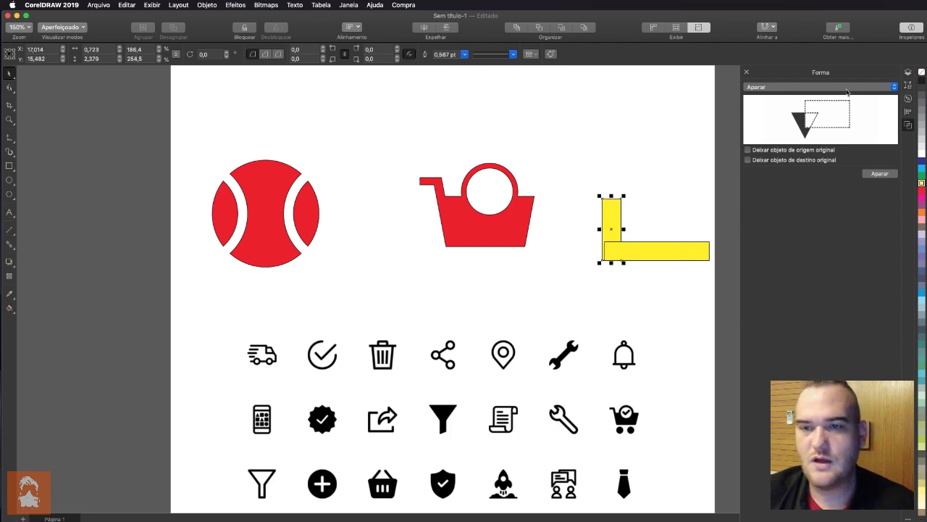
Weld the two yellow bars with Soldar, keeping no original objects, and fill the resulting L shape red.
click(819, 87)
click(803, 80)
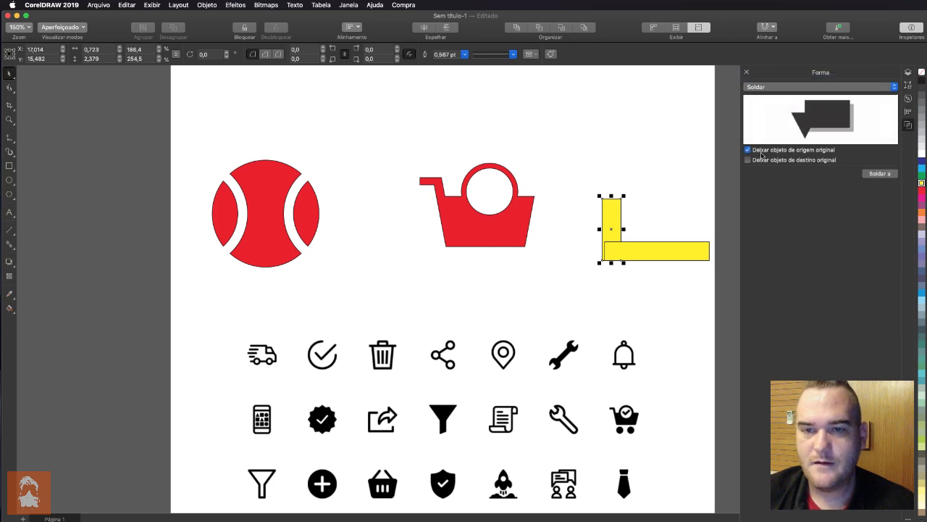
click(885, 177)
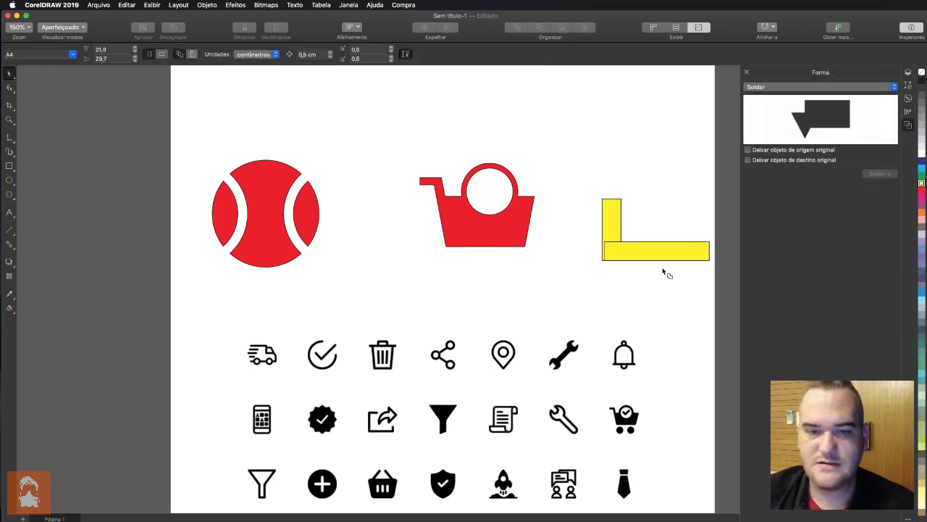
click(668, 250)
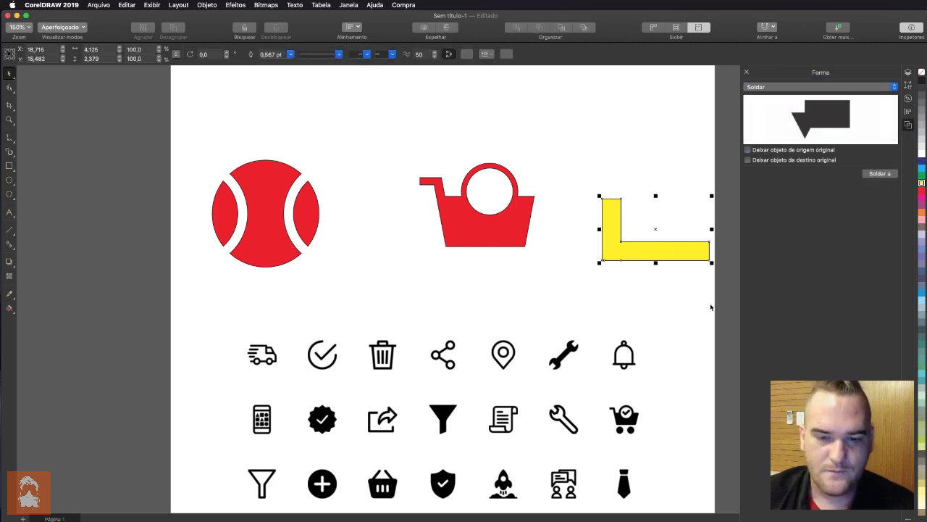
click(922, 190)
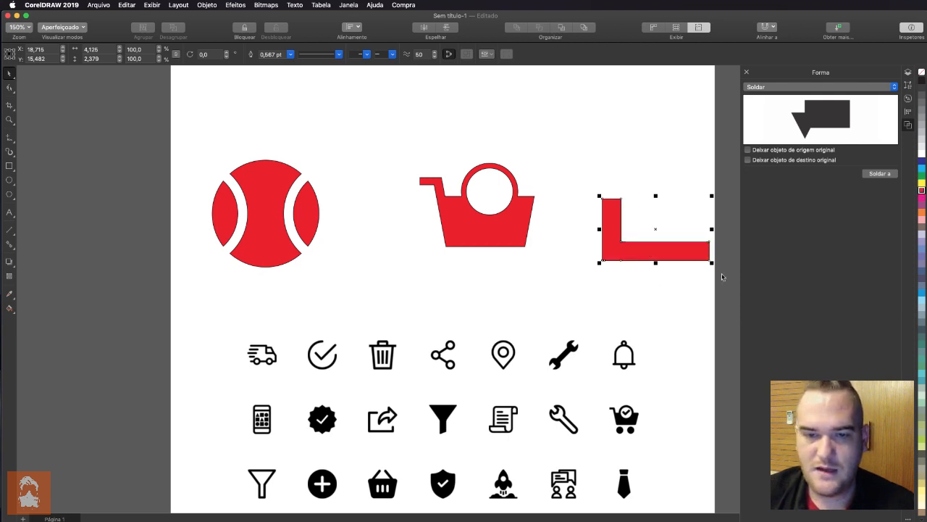
Rotate the red L shape to 30°, scale it to about 27.7%, and place it as a check mark inside the cart's circular hole.
click(696, 255)
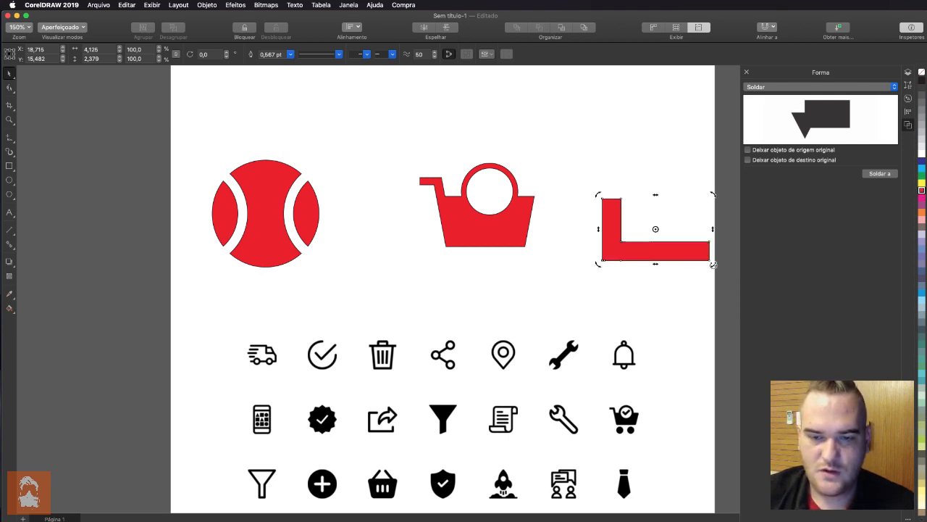
drag(712, 264, 495, 191)
click(707, 224)
click(552, 168)
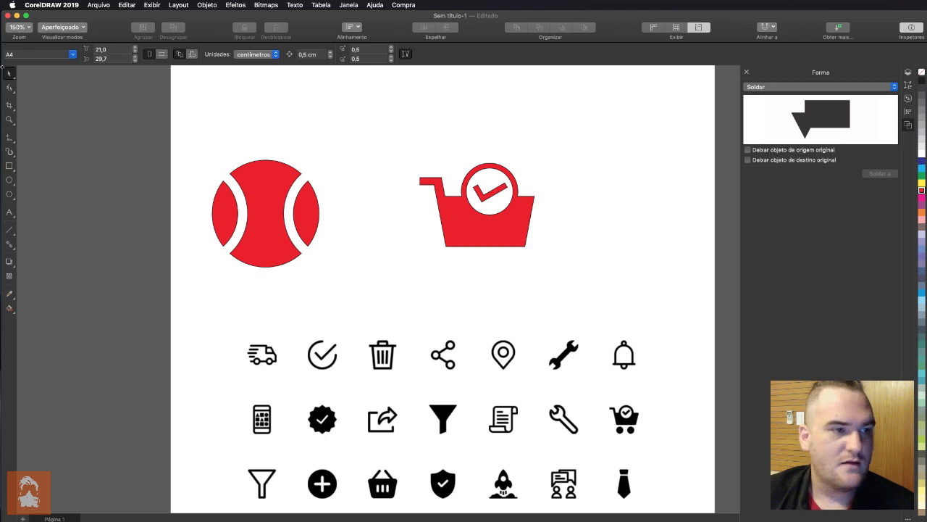
Shorten the check mark's long arm with the Shape tool by moving its end nodes inward.
click(10, 88)
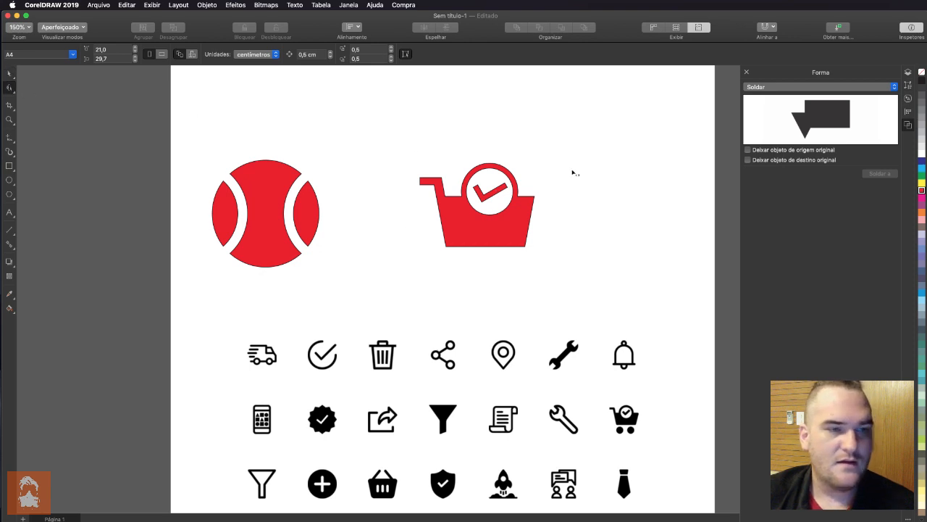
click(496, 194)
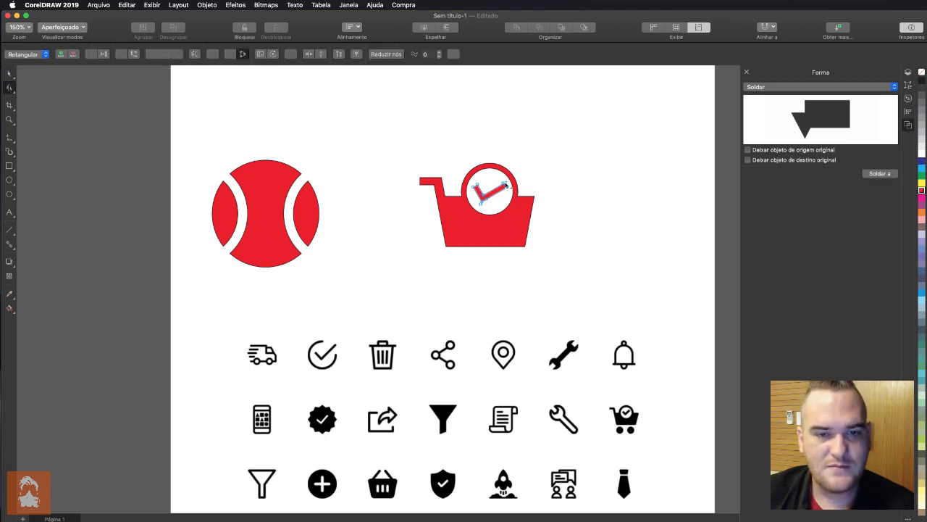
drag(508, 189, 503, 193)
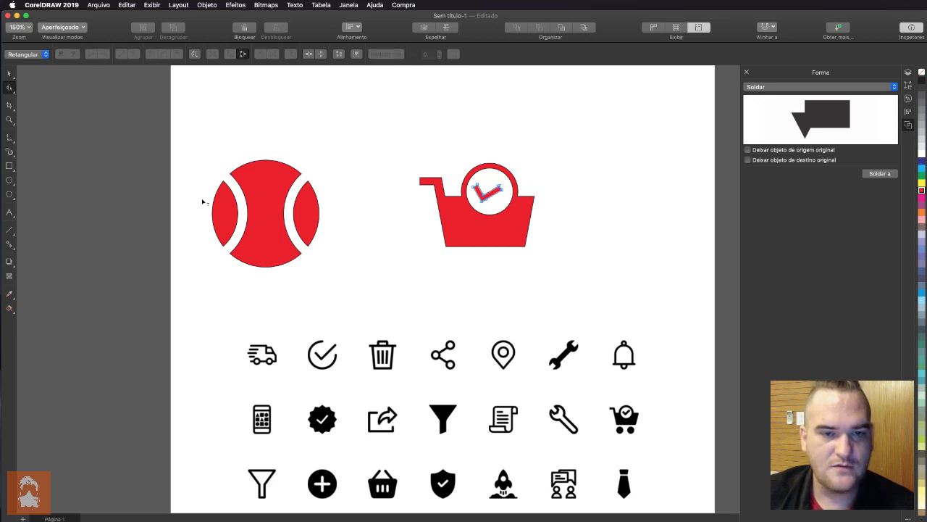
Nudge the check mark right and slightly up to centre it by eye within the cart's circular hole.
click(10, 75)
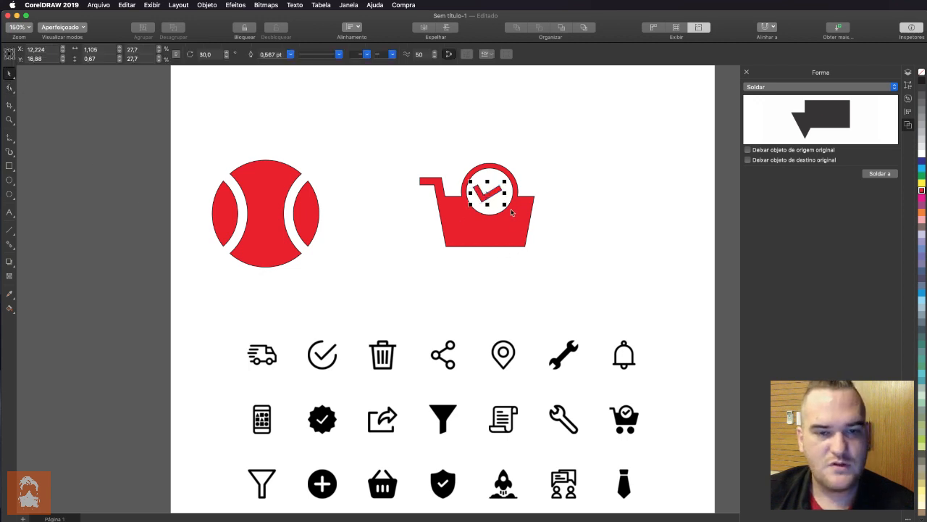
key(Right)
key(Right)
key(Right)
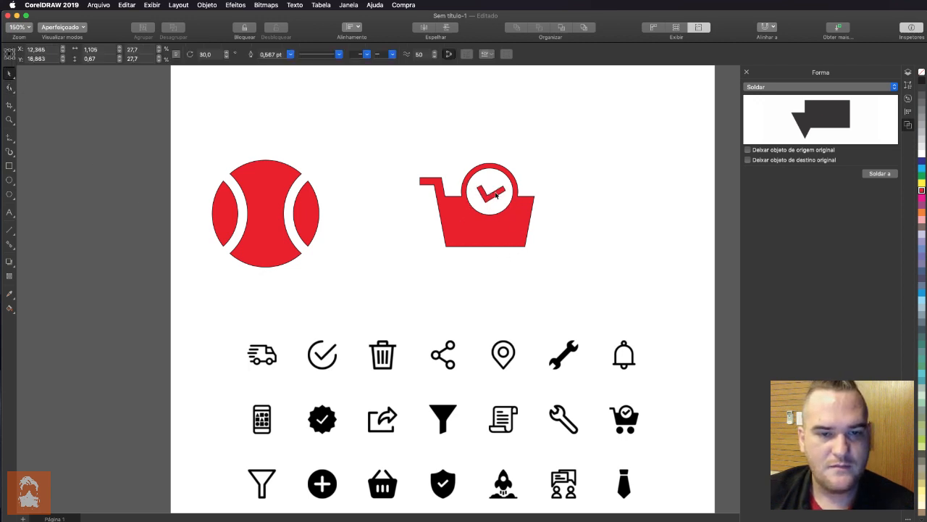
key(Up)
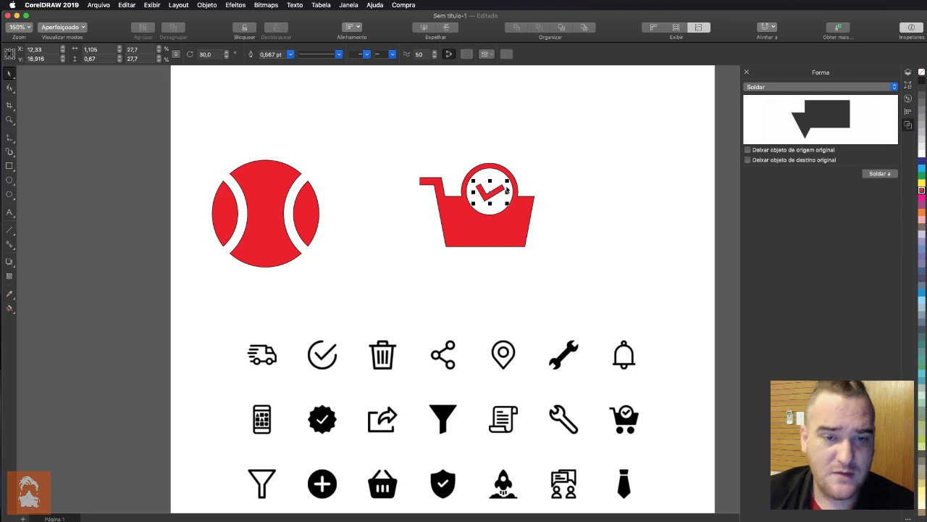
Draw a circle about 1.75 cm in diameter and position it over the cart's circular hole around the check mark.
click(9, 181)
drag(458, 164, 503, 208)
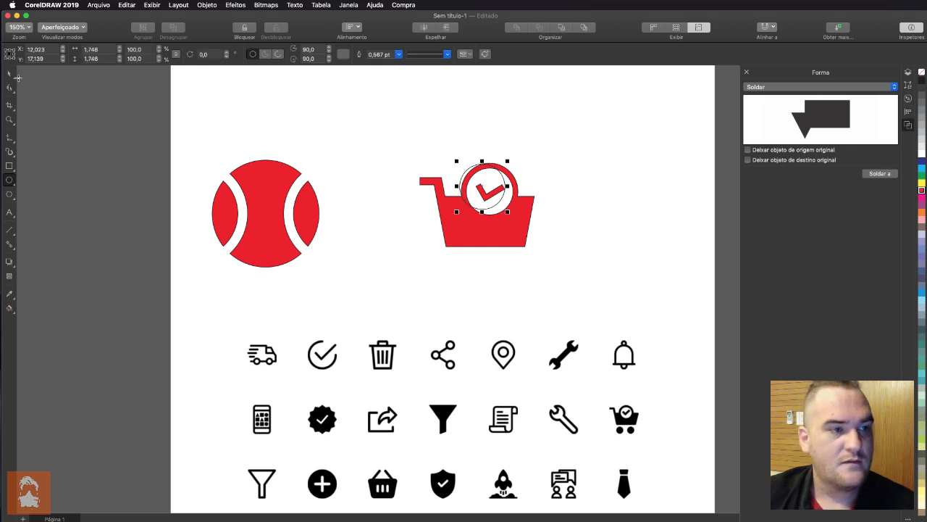
click(10, 73)
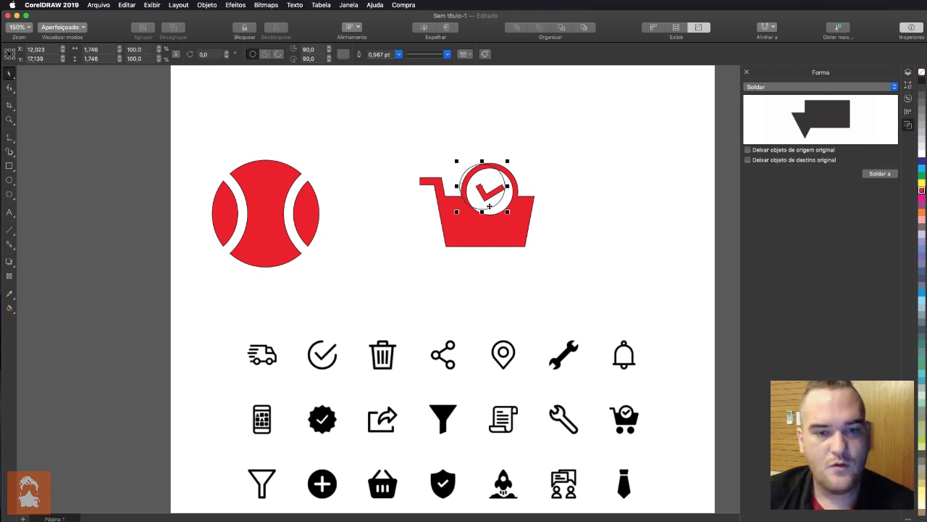
drag(490, 213, 498, 213)
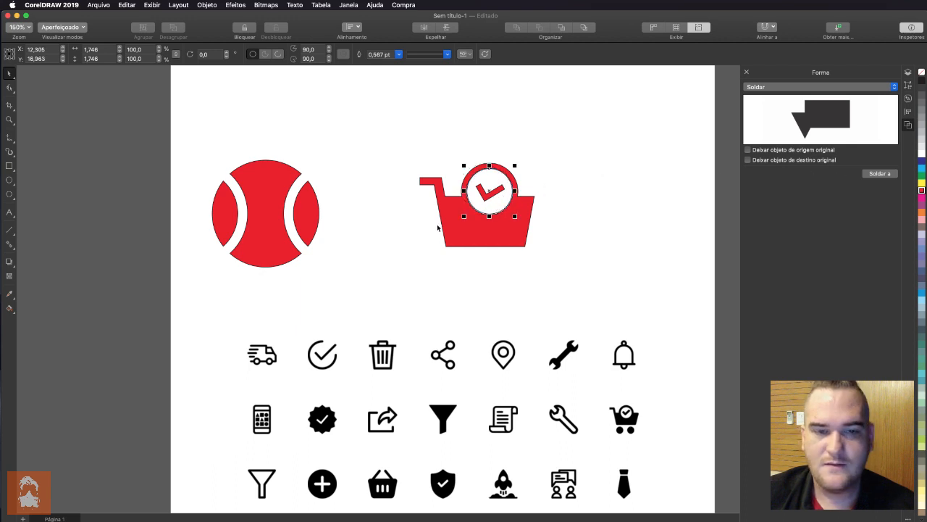
click(488, 191)
click(521, 149)
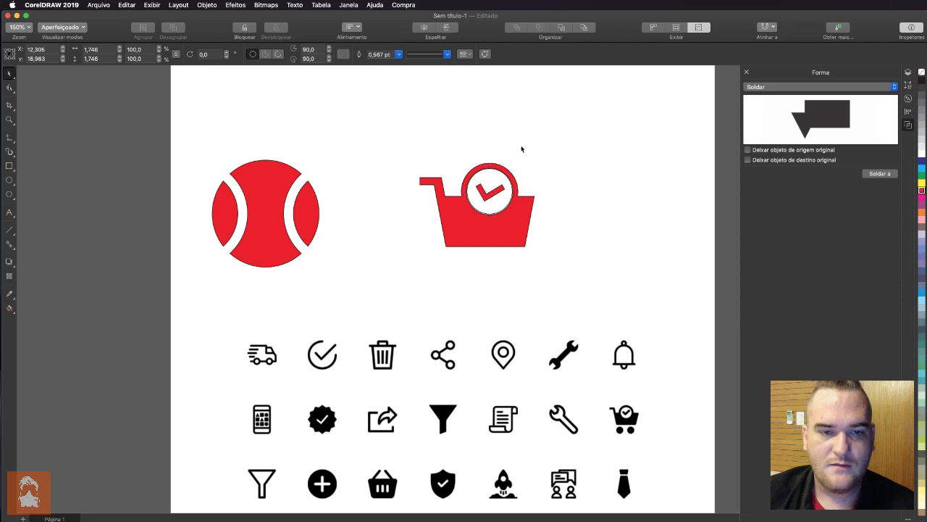
Delete the thin outline circle surrounding the check mark in the cart's circular hole.
drag(441, 139, 525, 231)
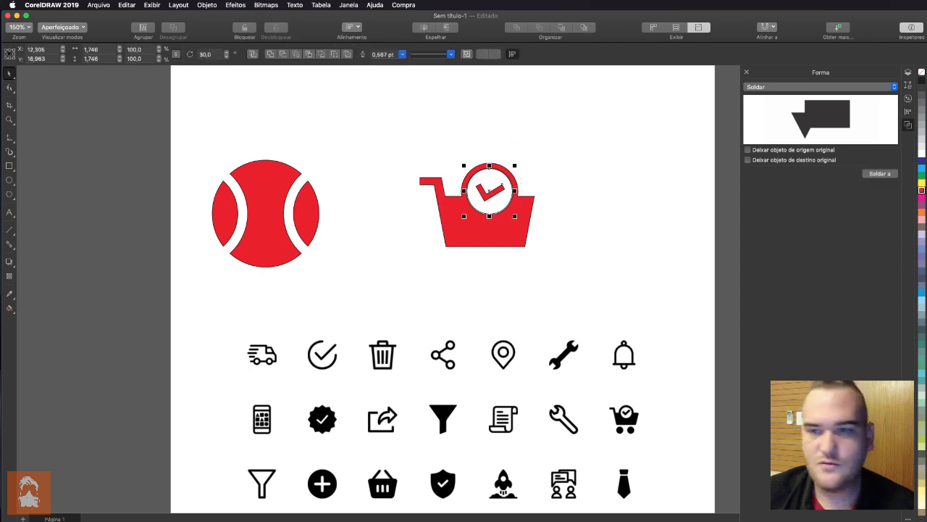
click(504, 147)
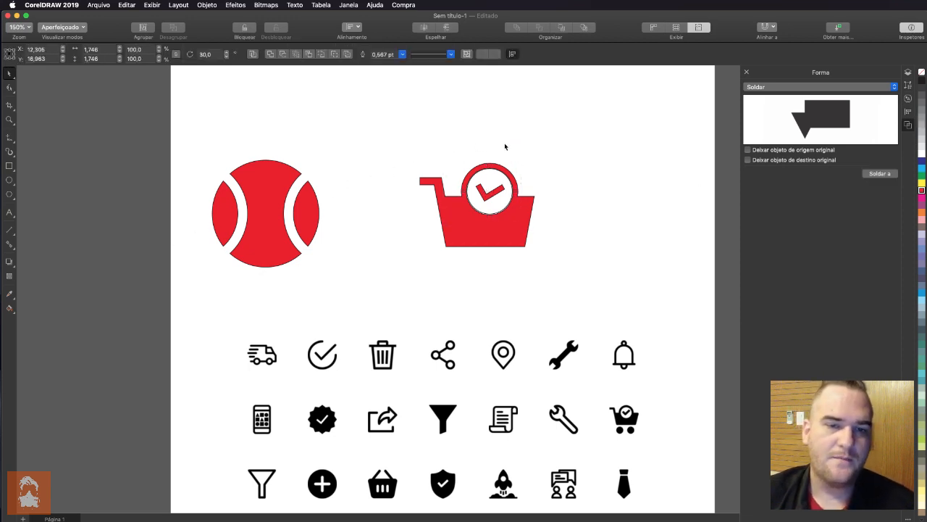
click(488, 214)
click(576, 209)
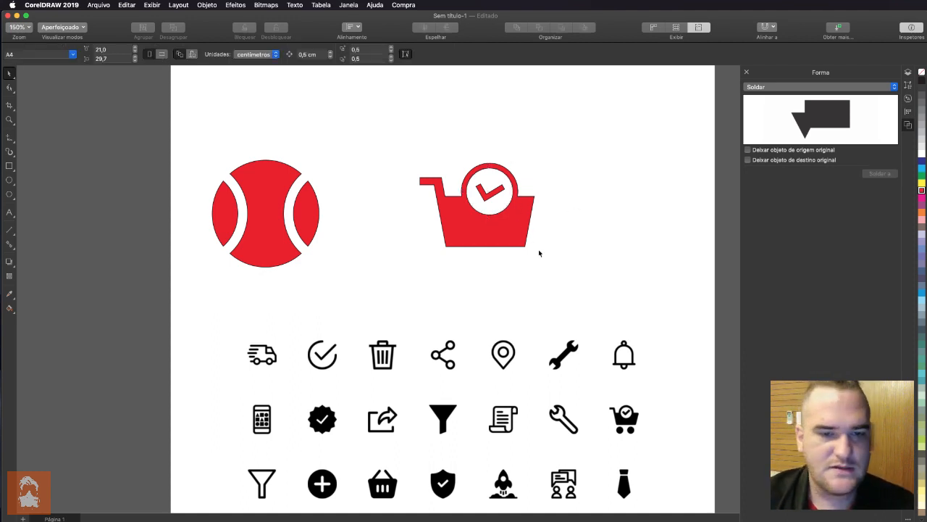
Draw a red wheel circle about 0.55 cm in diameter under the cart's left end and copy it level under the right end.
click(10, 181)
drag(447, 252, 466, 270)
click(921, 191)
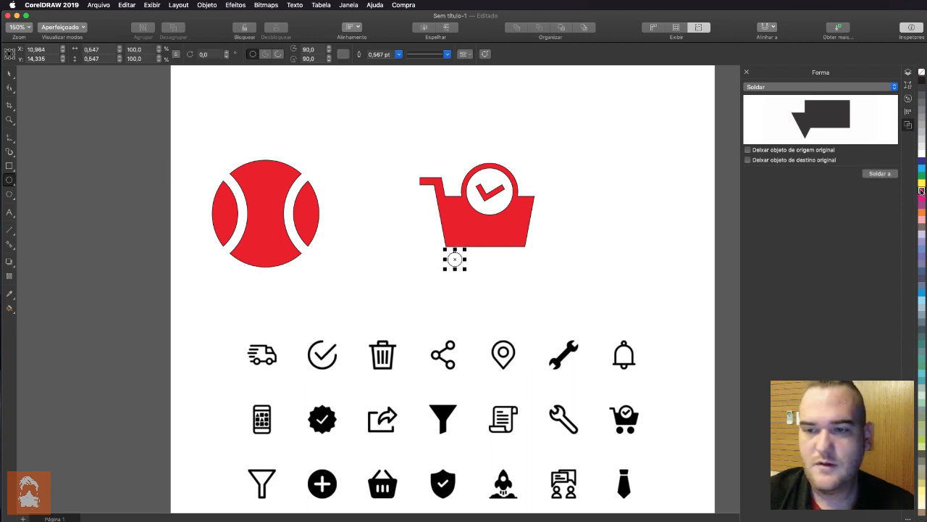
key(Escape)
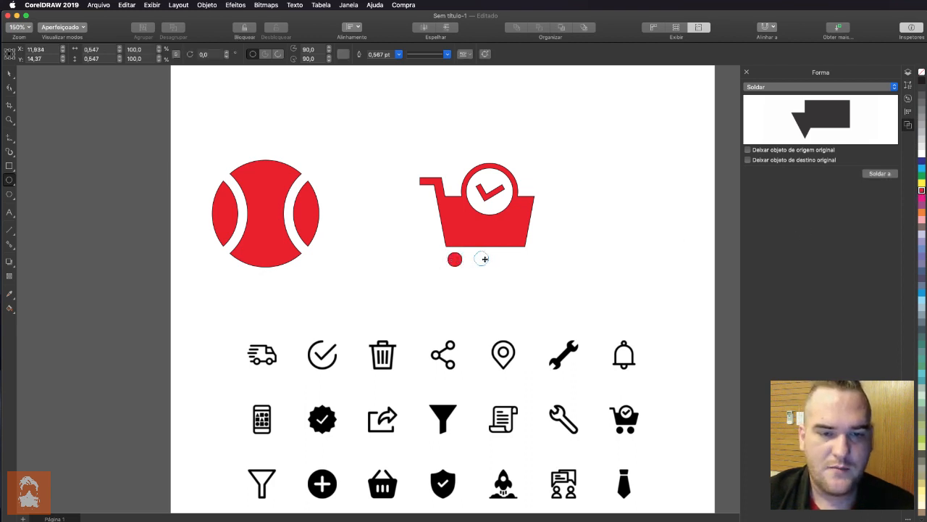
drag(515, 263, 515, 268)
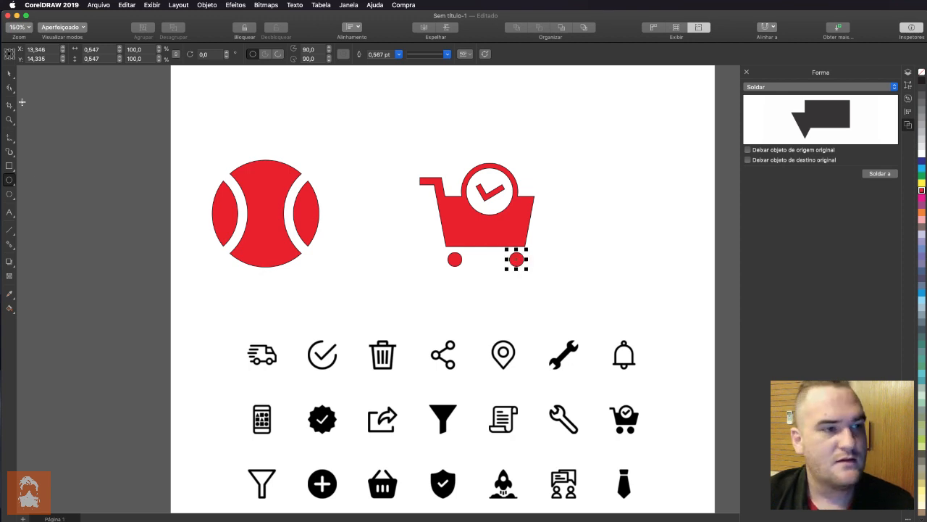
click(9, 74)
click(360, 119)
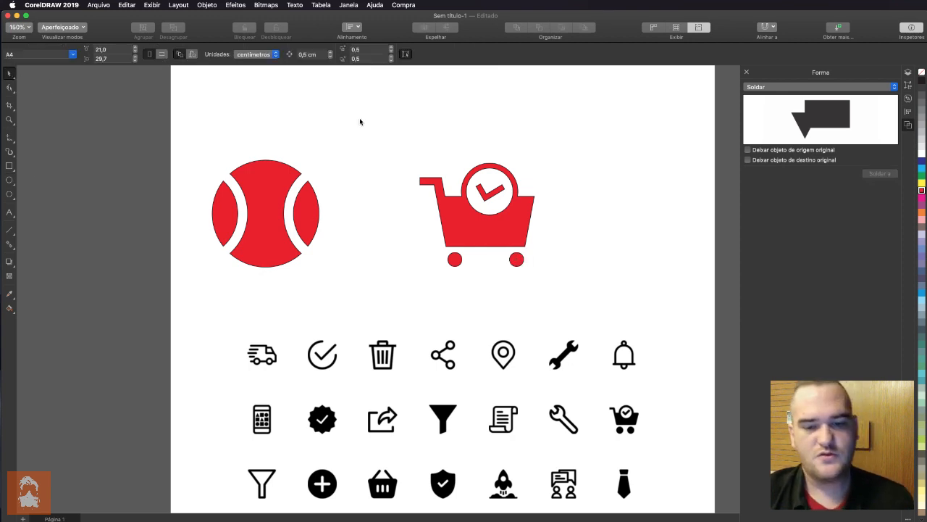
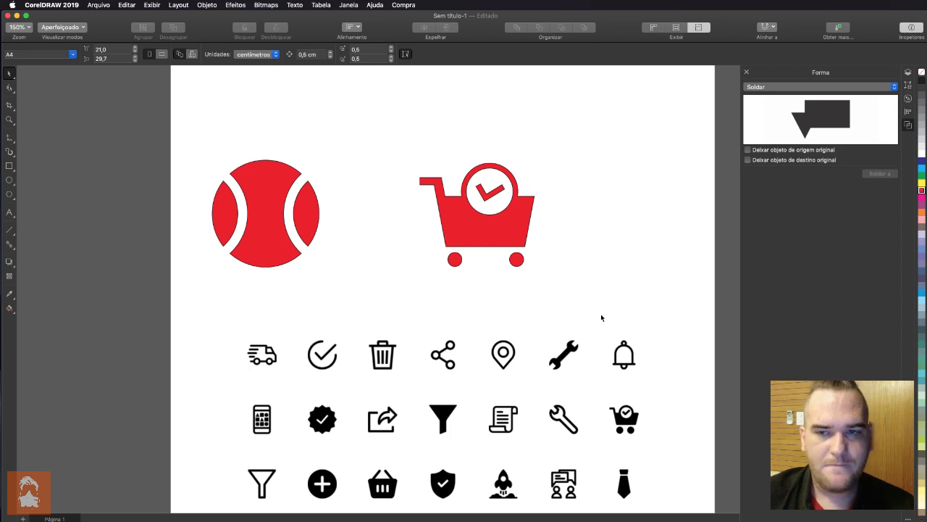
click(782, 87)
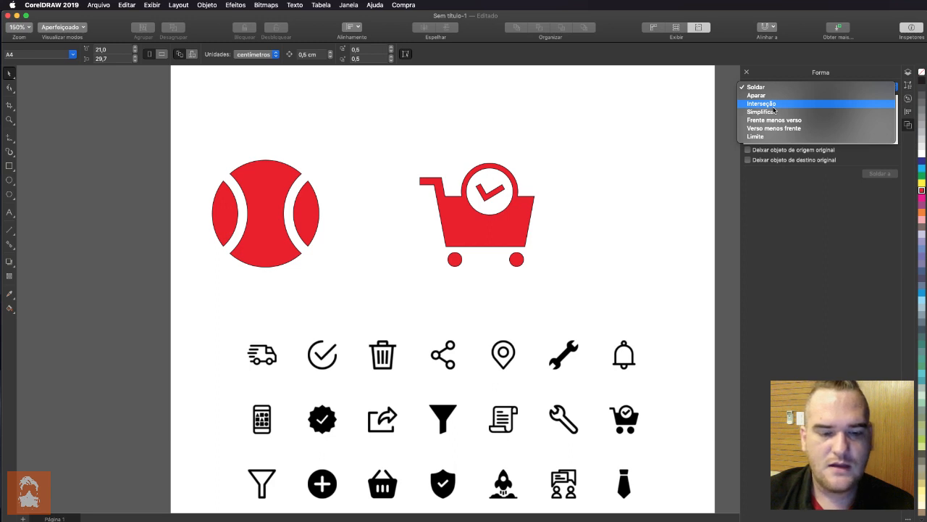
click(789, 279)
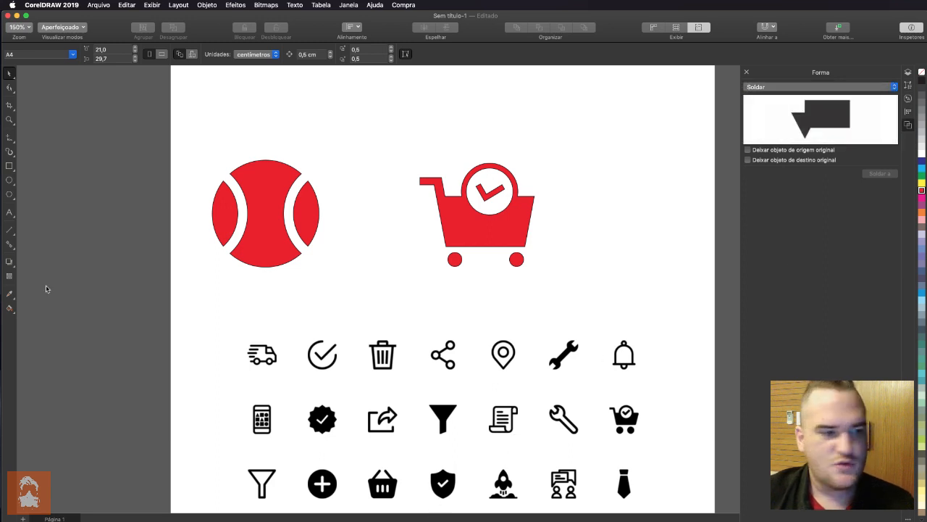
Draw an unfilled circle about 3.93 cm in diameter to the right of the cart.
click(9, 180)
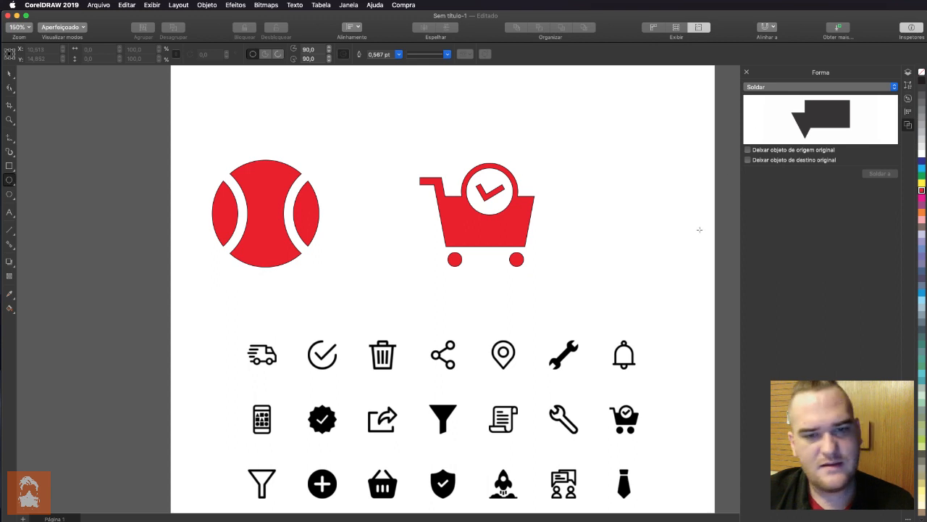
drag(547, 131, 638, 231)
click(6, 72)
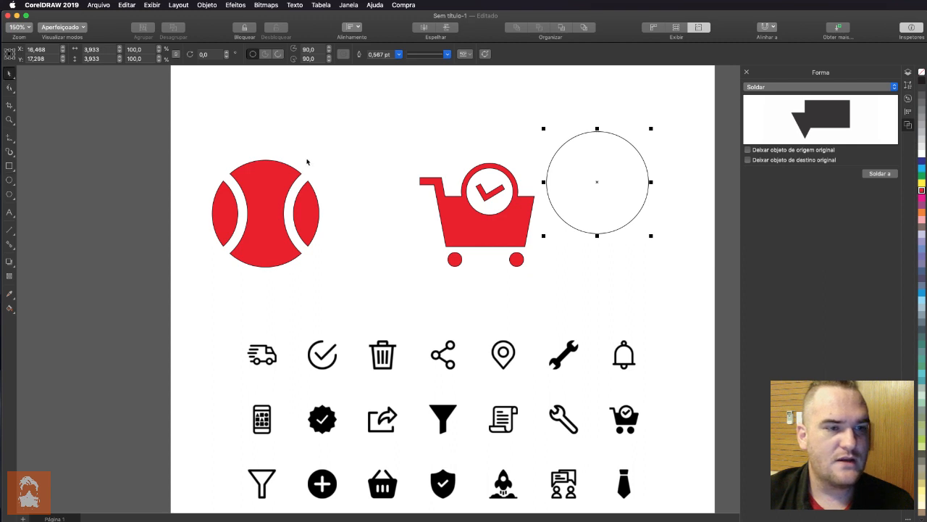
Move the ball and cart icons together about 7 cm to the left to free drawing space.
drag(205, 131, 533, 302)
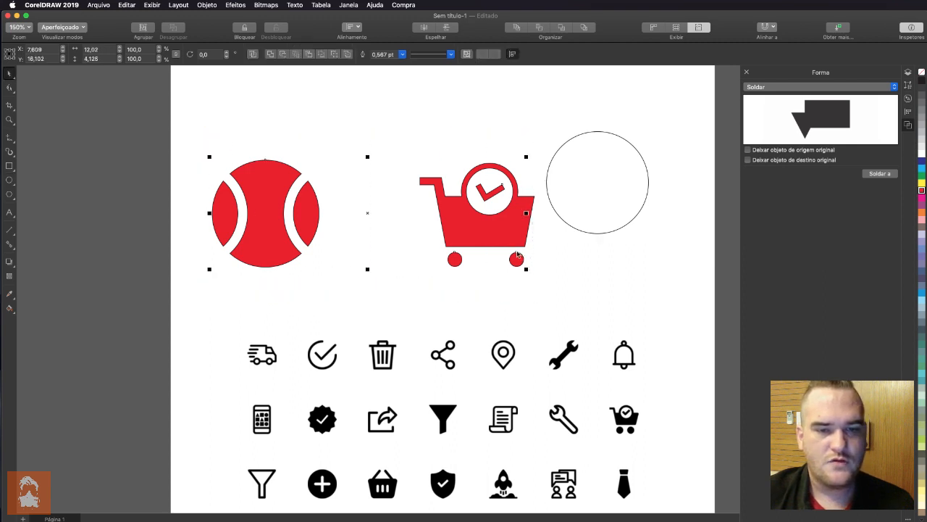
drag(188, 118, 534, 303)
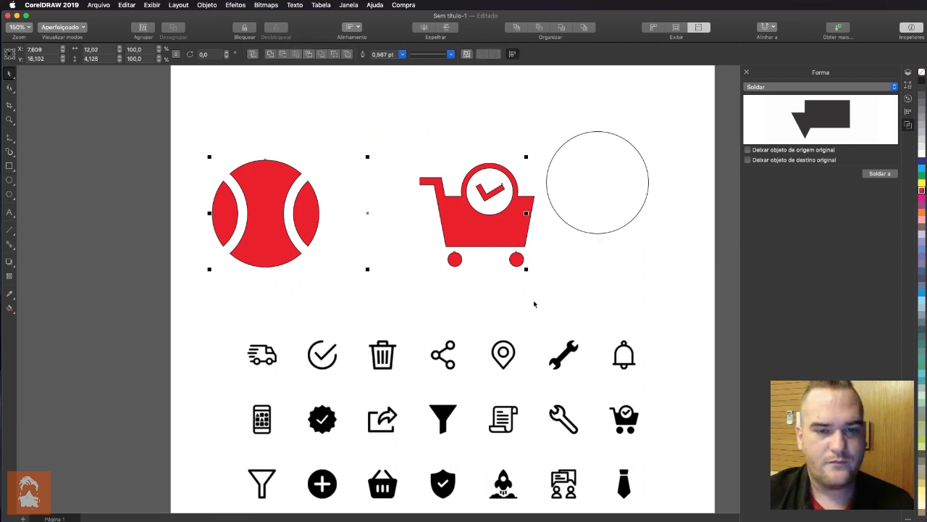
drag(181, 104, 554, 306)
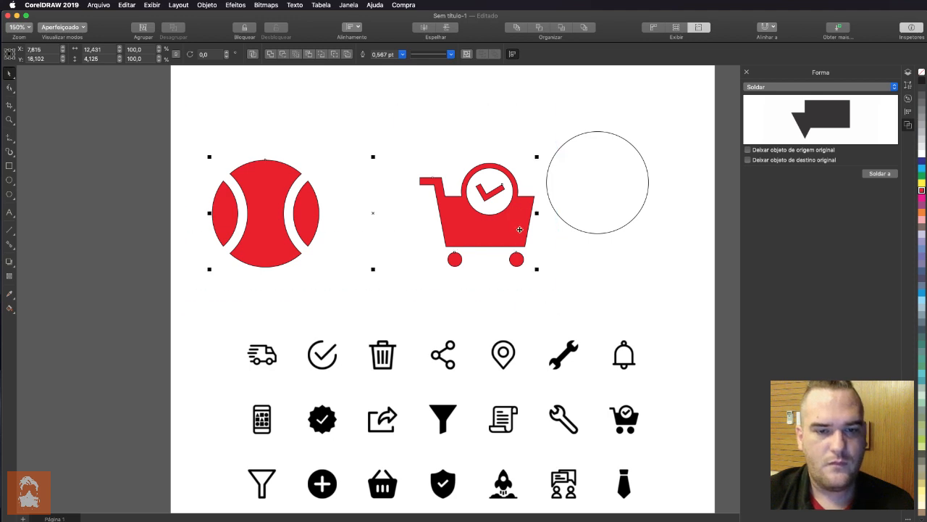
drag(518, 229, 329, 232)
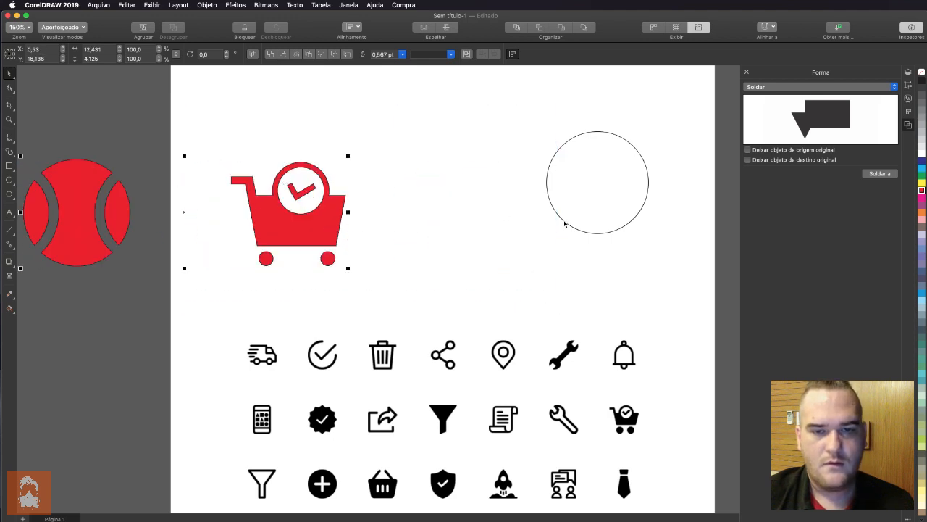
Enlarge the circle to about 6.58 cm in the freed space and place an overlapping copy about 1.8 cm to its right.
drag(548, 222, 436, 201)
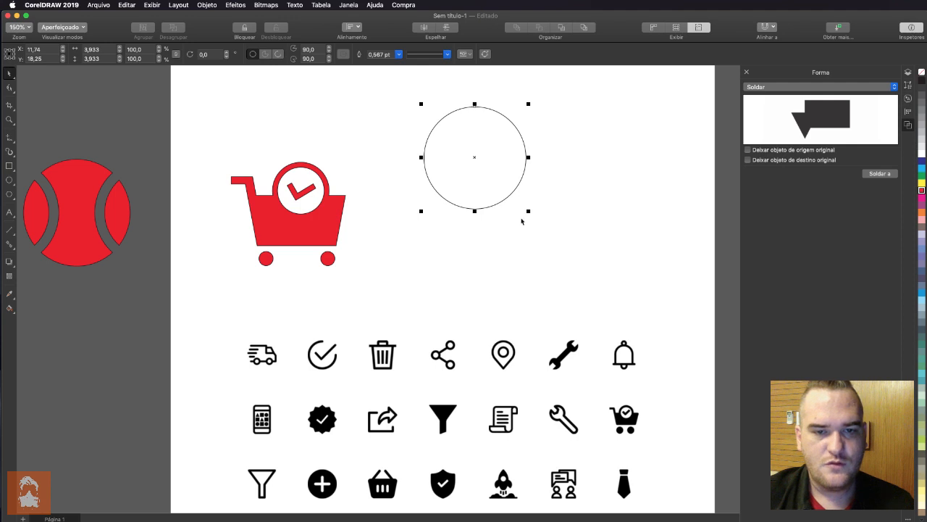
drag(528, 210, 572, 247)
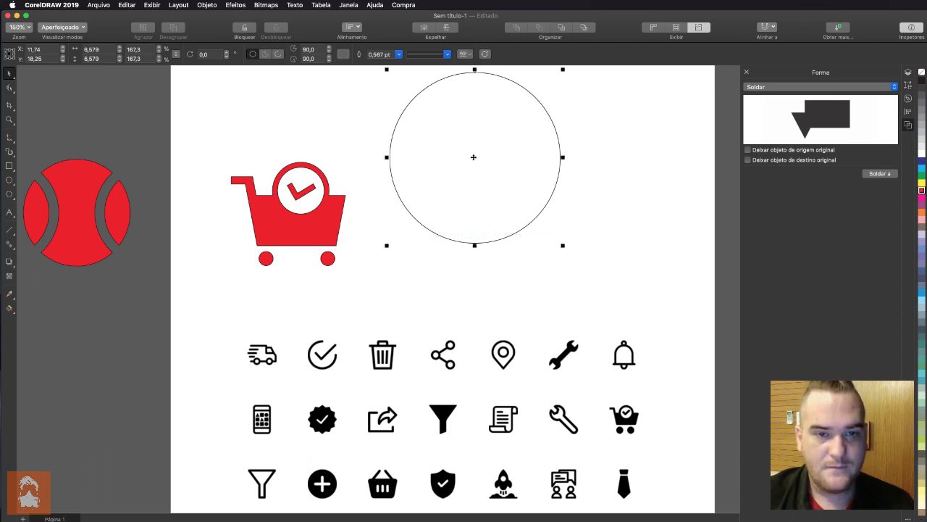
drag(474, 157, 521, 169)
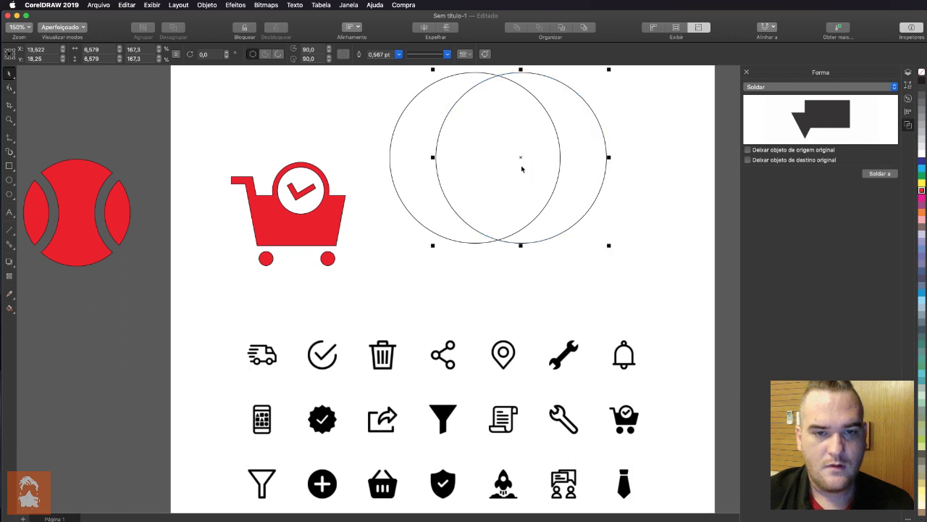
Fill the right-hand circle green and the left-hand circle red.
click(921, 176)
click(460, 245)
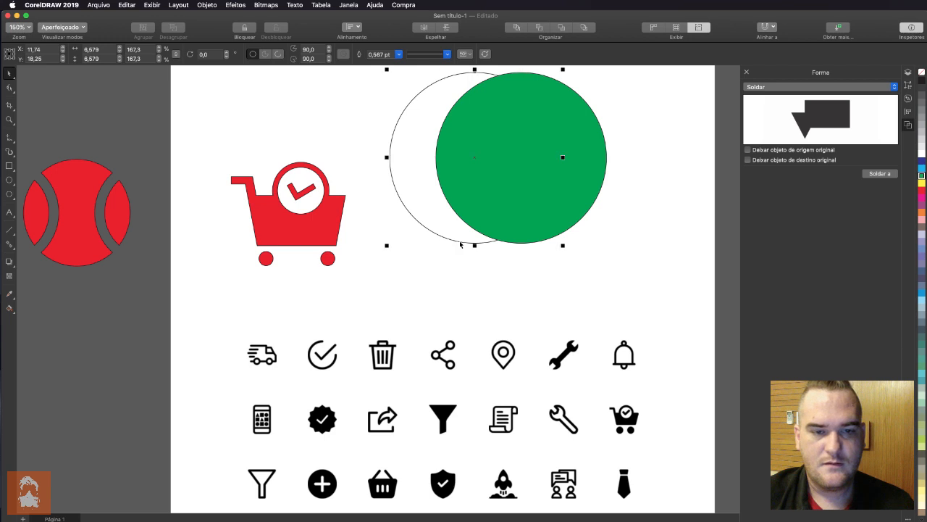
click(925, 193)
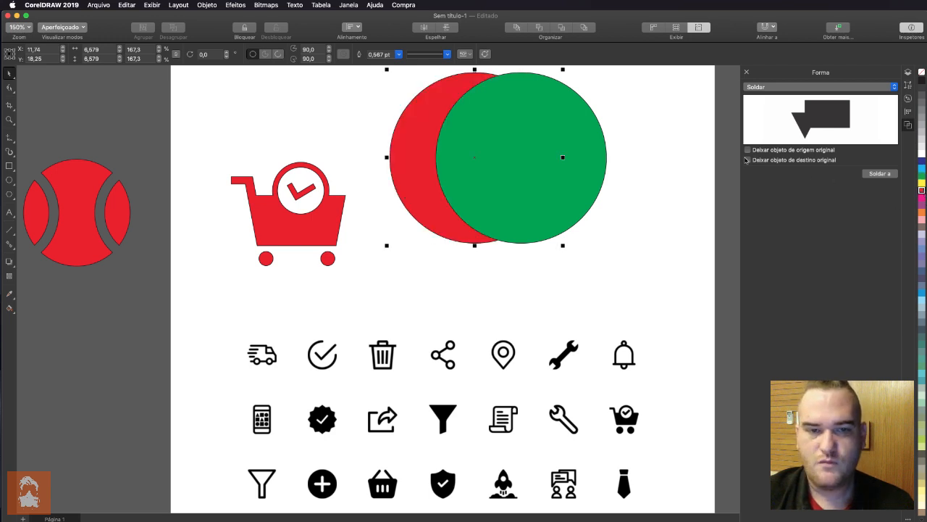
Intersect the green circle with the red one using Interseção without keeping either original, and move the resulting shape down.
click(586, 190)
click(814, 87)
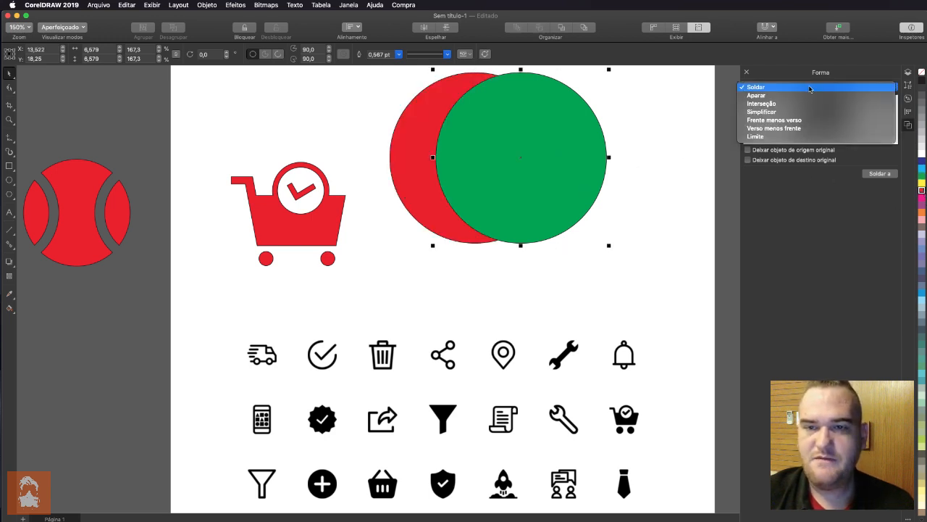
click(779, 105)
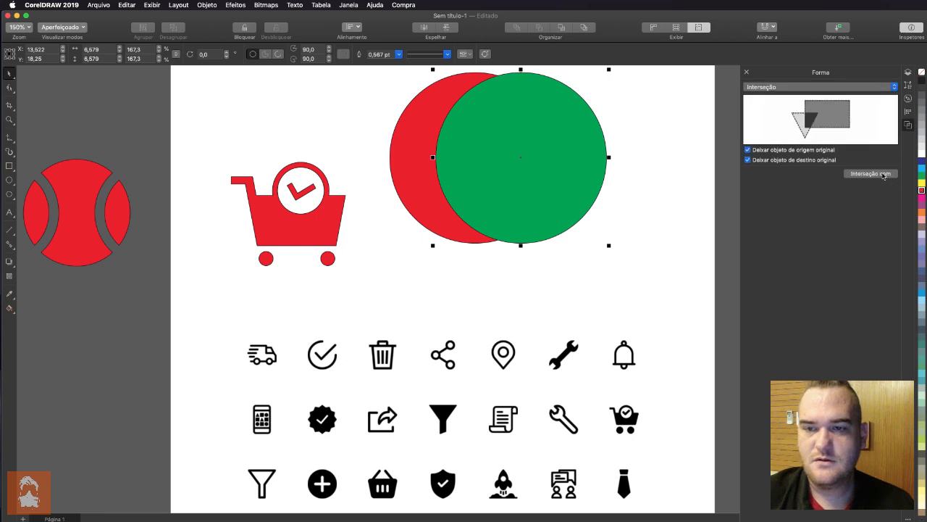
click(812, 160)
click(813, 150)
click(871, 174)
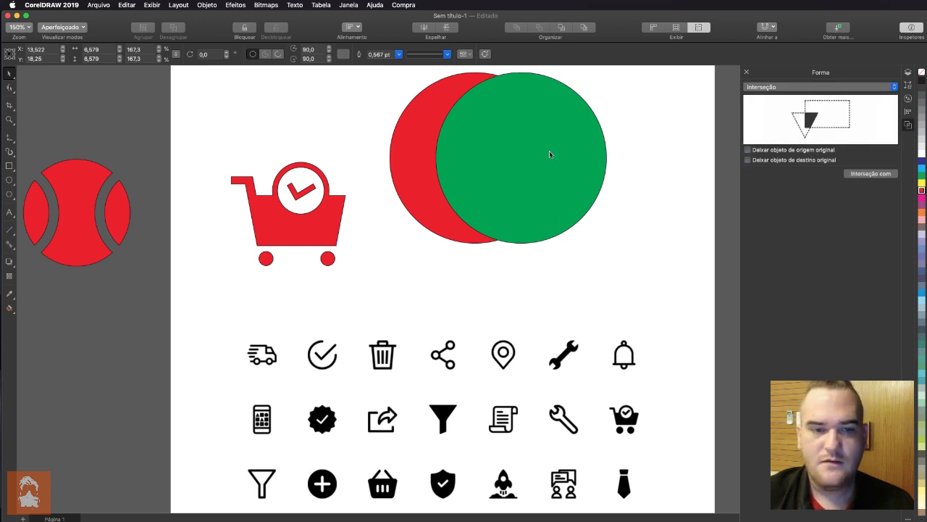
click(420, 157)
drag(519, 168, 509, 225)
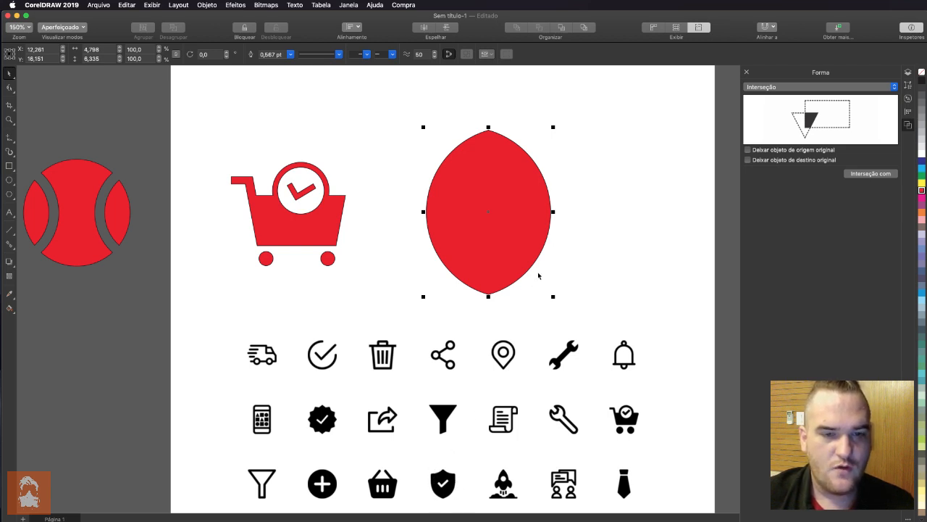
Draw a yellow rectangle about 7.51 × 4 cm covering the upper part of the red pointed oval.
click(11, 167)
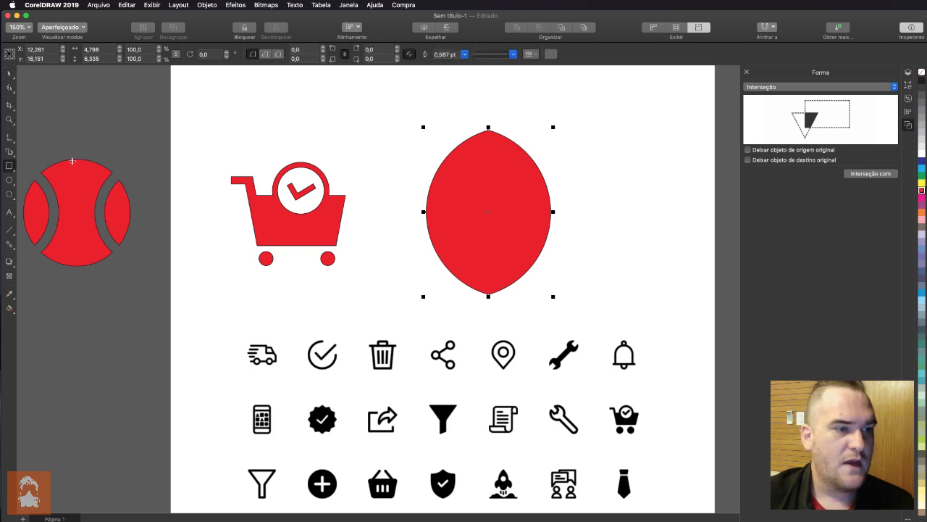
drag(399, 98, 594, 202)
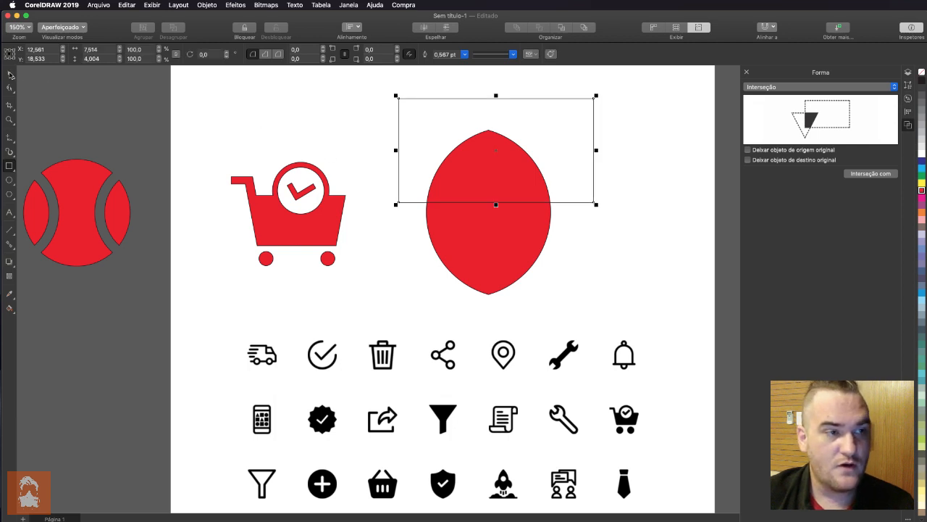
click(10, 75)
click(921, 183)
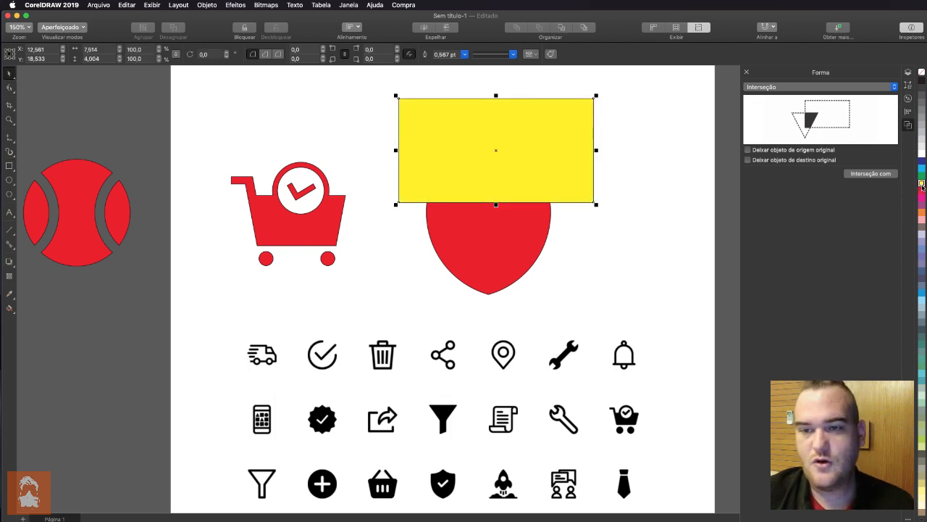
Trim the red pointed oval with the yellow rectangle using Aparar, without keeping the originals.
shift+click(512, 274)
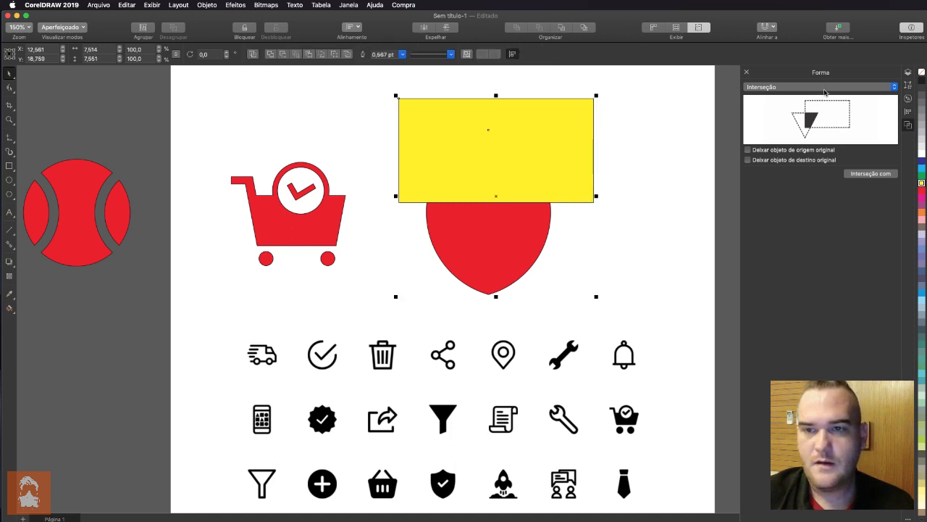
click(572, 182)
click(817, 87)
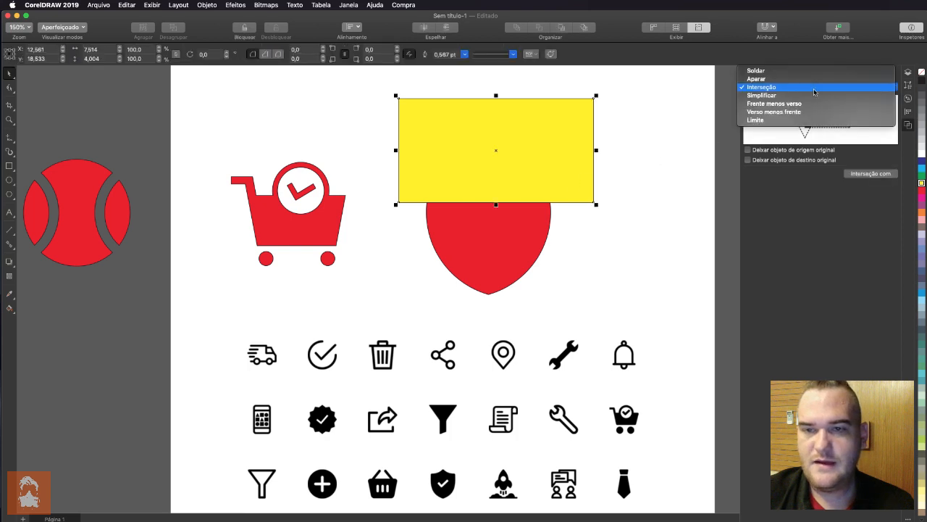
click(817, 80)
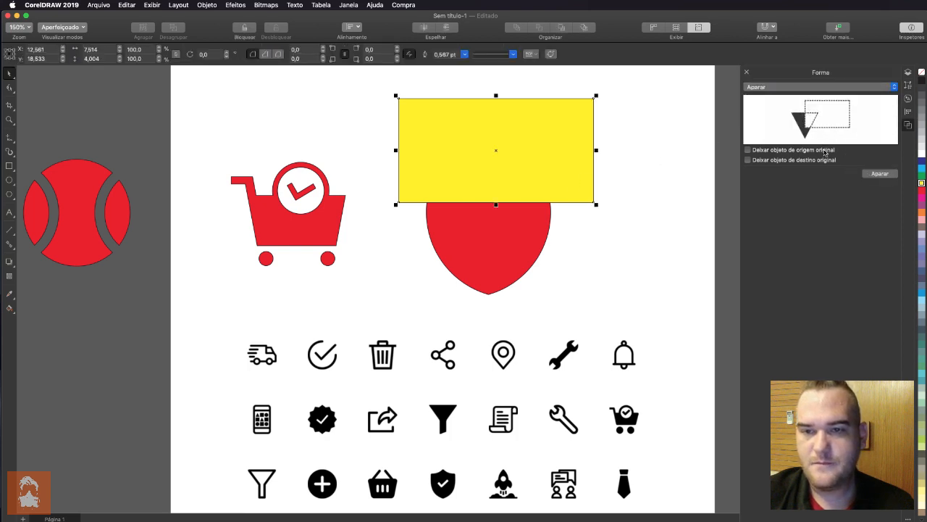
click(878, 176)
click(513, 241)
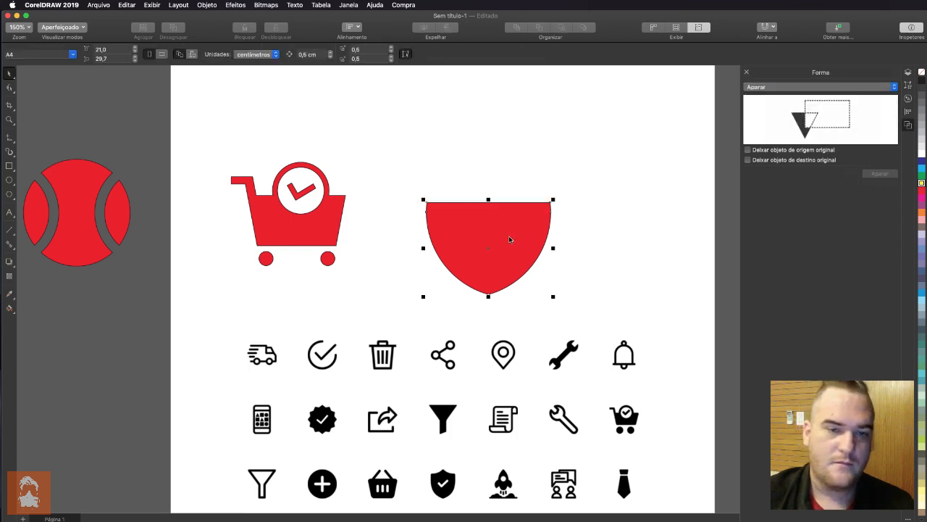
Draw a circle about 2.65 cm in diameter over the shield's upper left corner and mirror a copy beside it to the right.
click(9, 180)
drag(392, 138, 462, 208)
key(space)
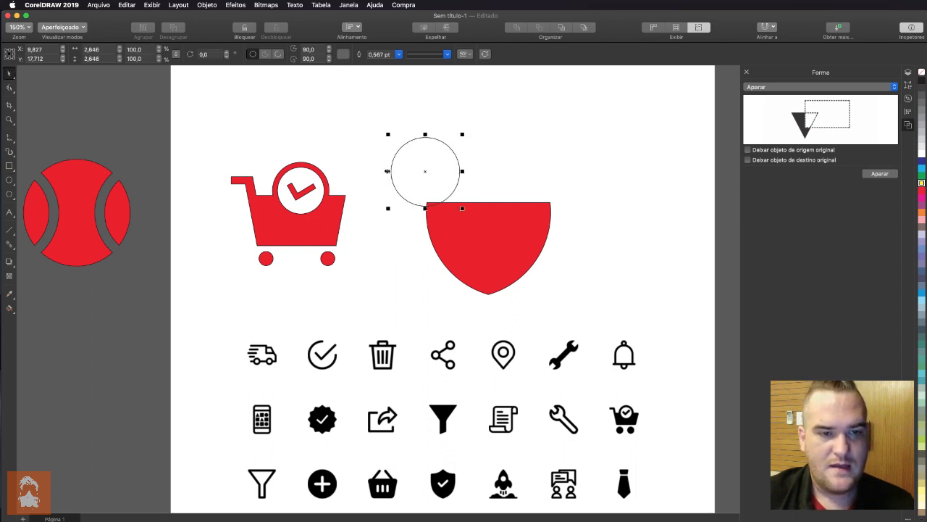
drag(387, 171, 495, 166)
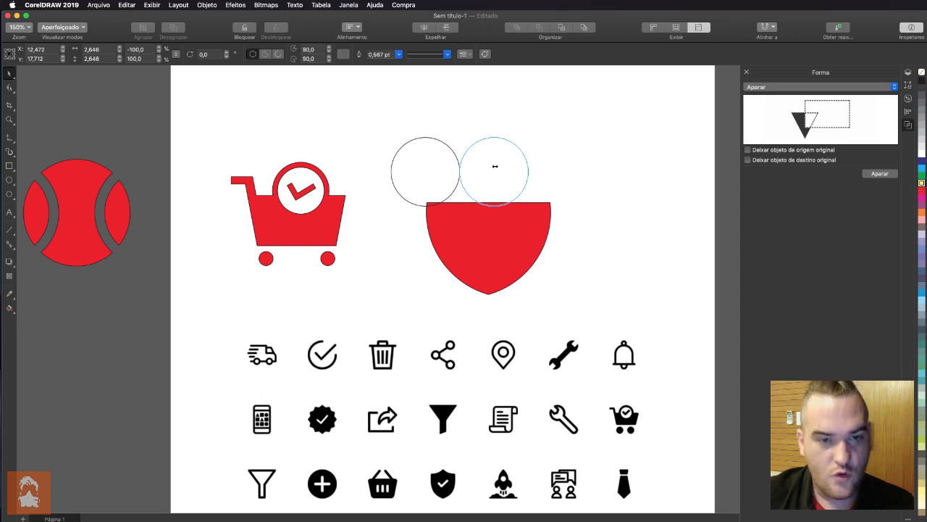
drag(496, 170, 495, 170)
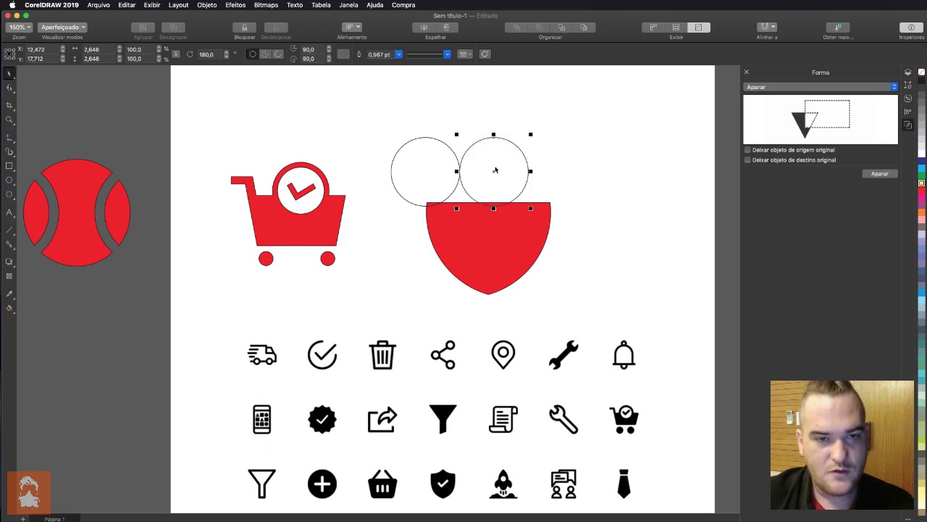
Fill both circles yellow and center the pair horizontally on the red shield shape.
shift+click(447, 141)
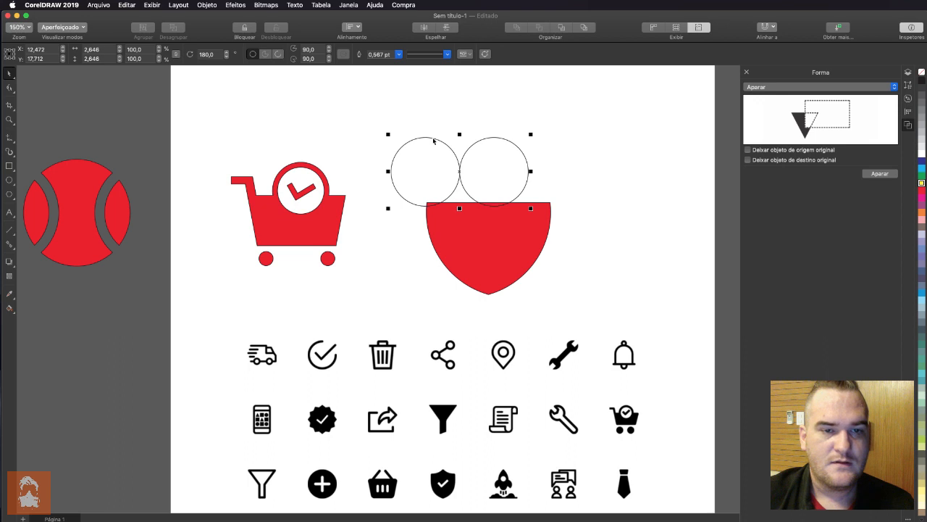
click(921, 183)
shift+click(499, 241)
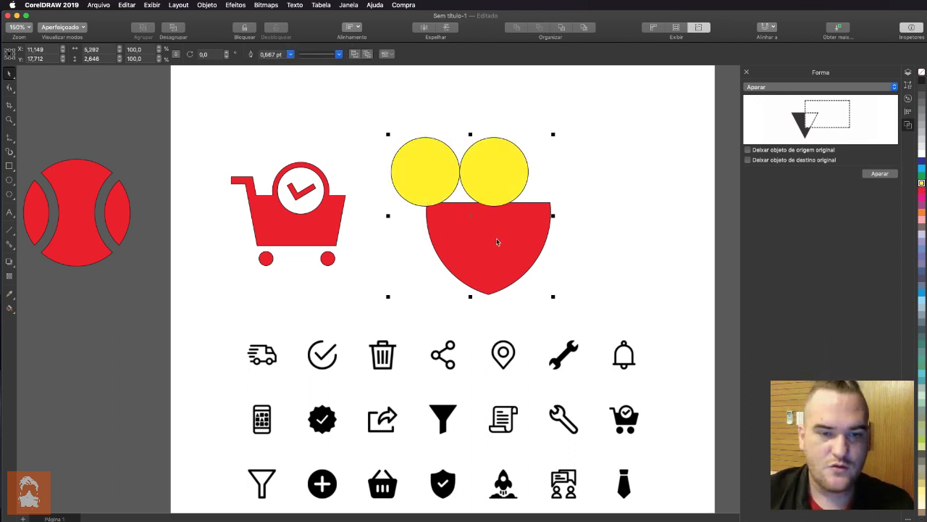
click(909, 113)
click(773, 98)
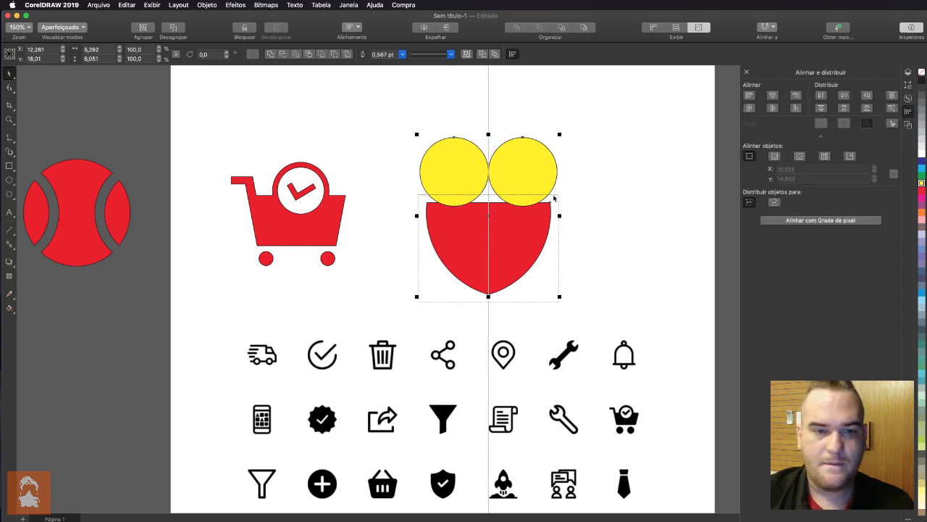
Move the pair of yellow circles down so they overlap the upper part of the red shield.
click(675, 192)
click(522, 174)
drag(526, 171, 524, 198)
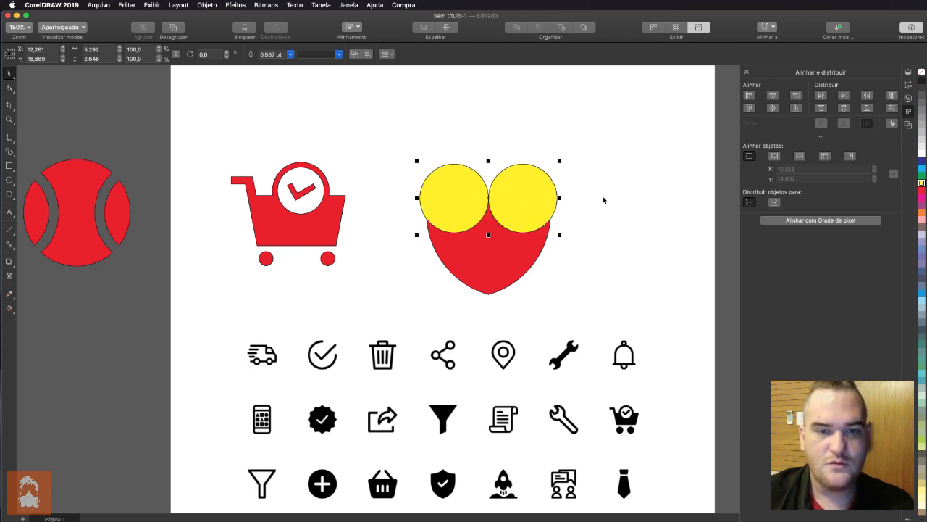
click(908, 125)
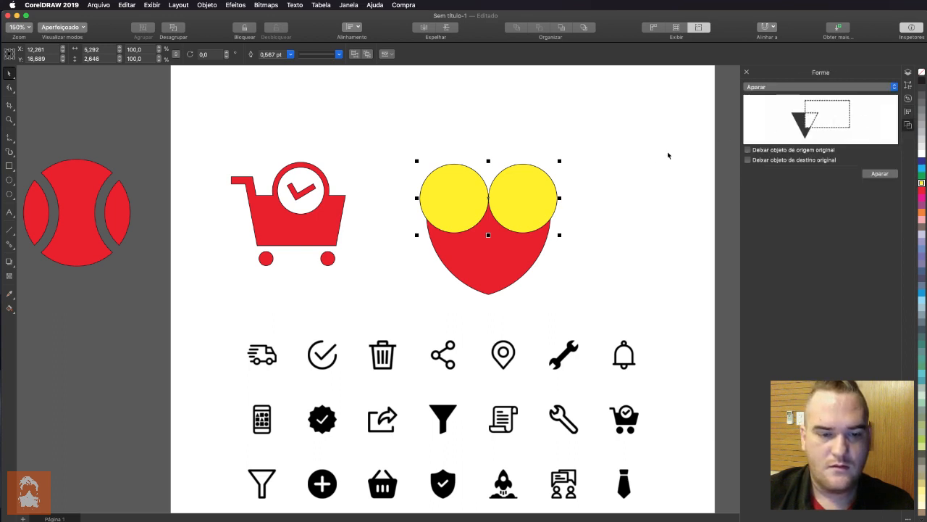
Try enlarging the two yellow circles from their center and shifting them upward over the shield, and undo these changes.
drag(560, 162, 588, 142)
drag(522, 211, 526, 188)
key(Escape)
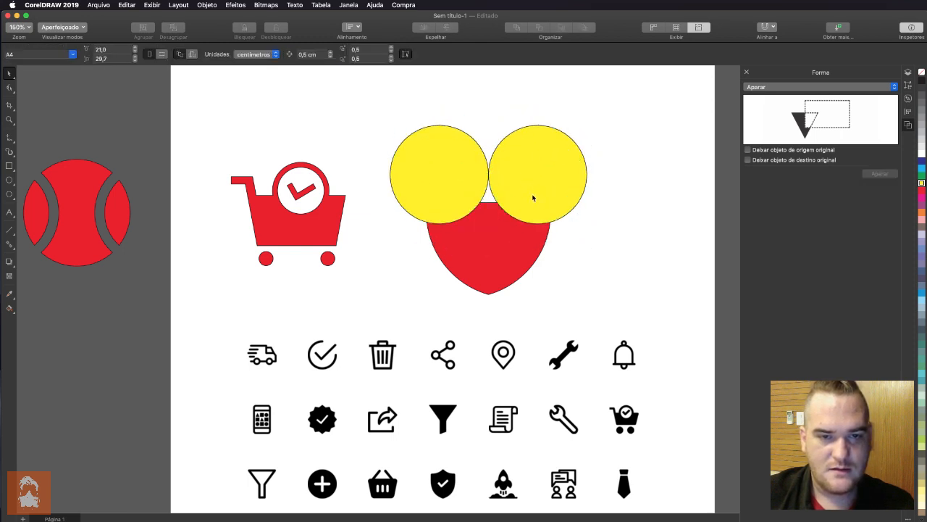
click(537, 179)
key(ctrl+z)
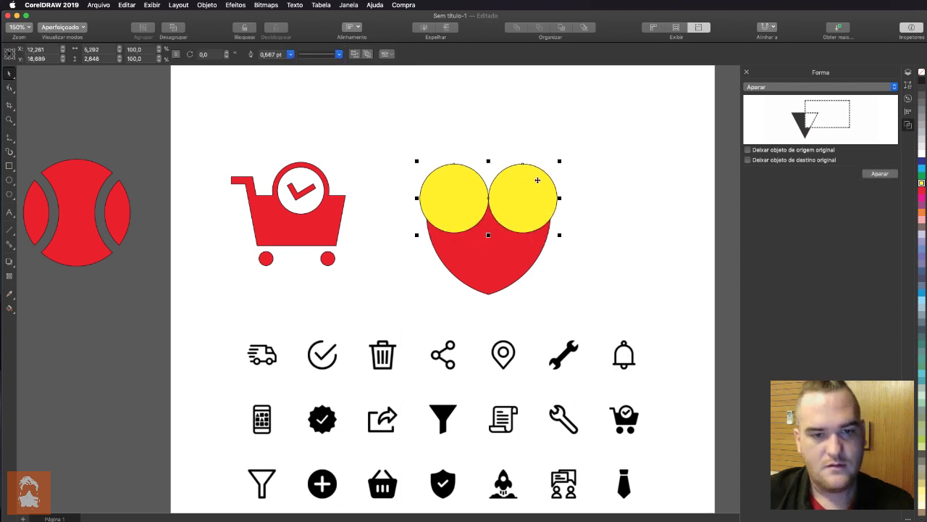
Trim the red shield with the two yellow circles using Aparar, without keeping the originals.
click(832, 86)
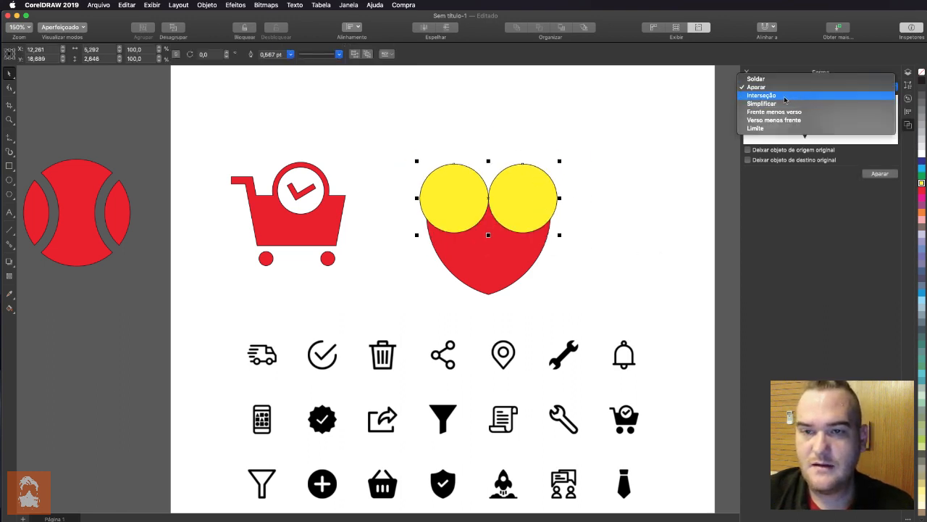
click(810, 227)
click(881, 175)
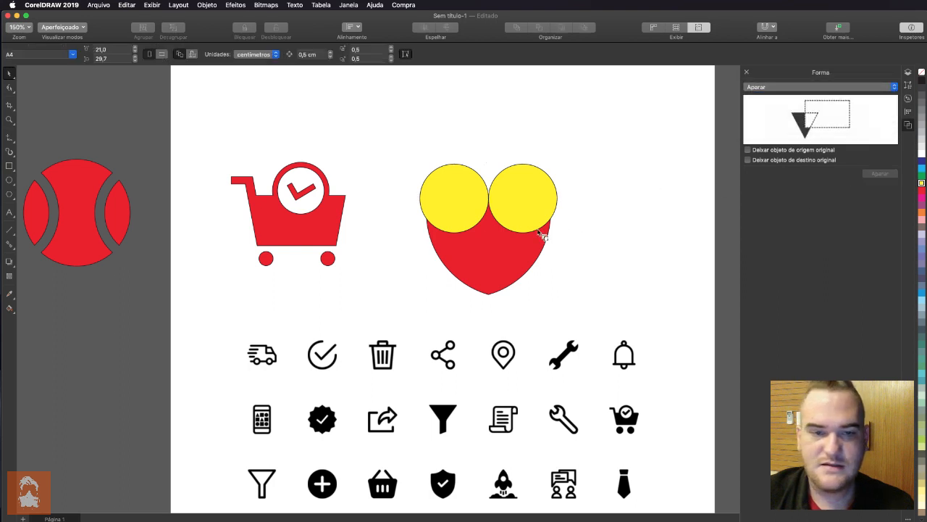
click(482, 262)
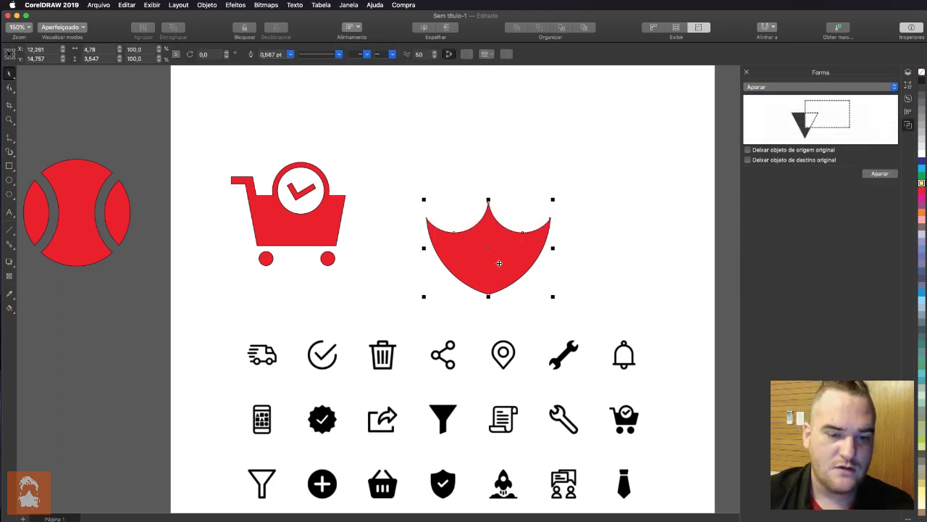
Pull the shield's bottom tip node straight down to make the shield about 5.43 cm tall.
click(11, 88)
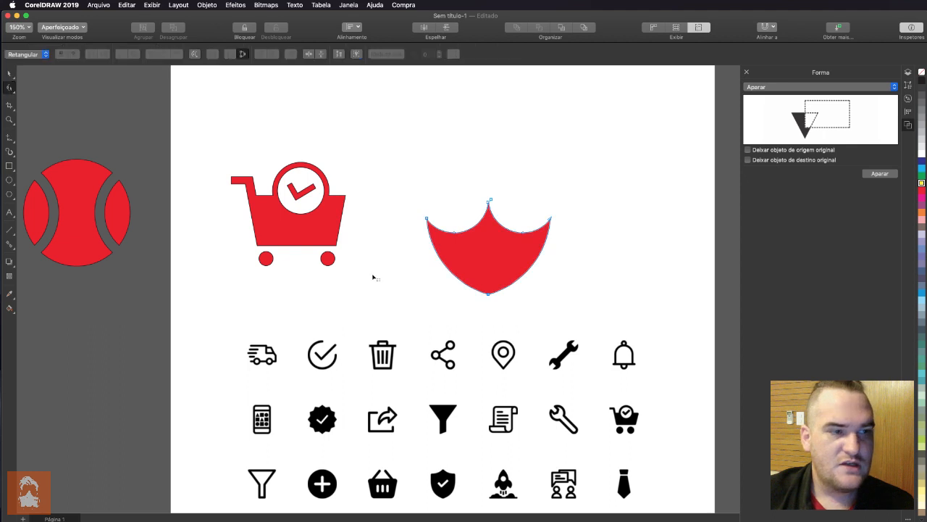
drag(487, 294, 490, 343)
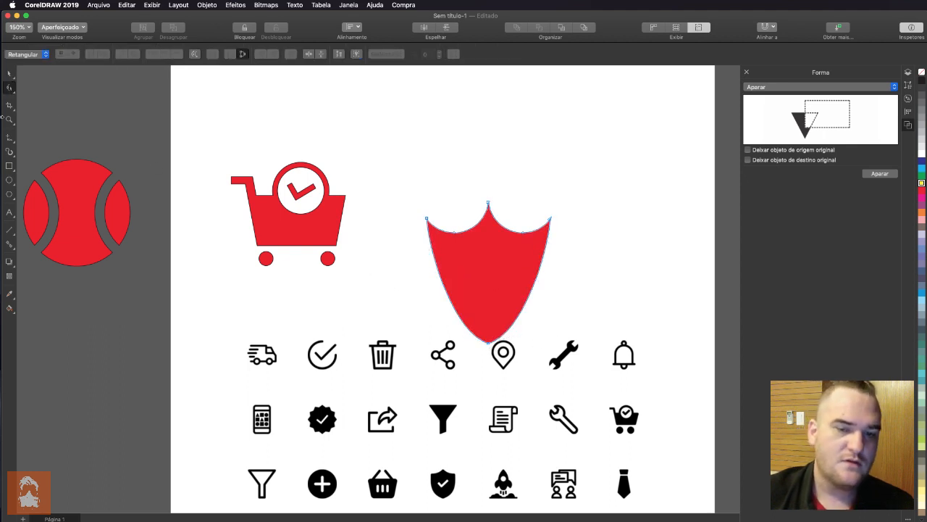
click(9, 73)
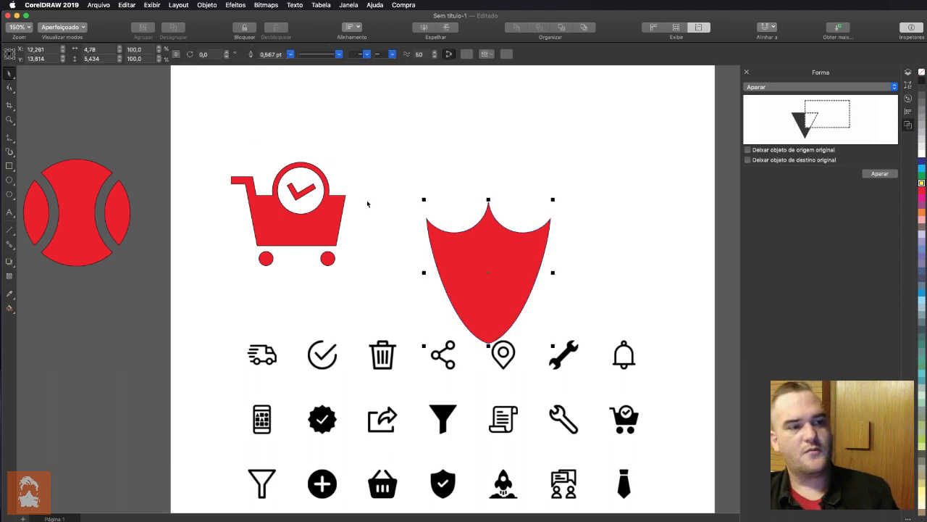
Move the shield up and to the right, and place the tennis ball on the page between the cart and the shield.
drag(467, 271, 505, 213)
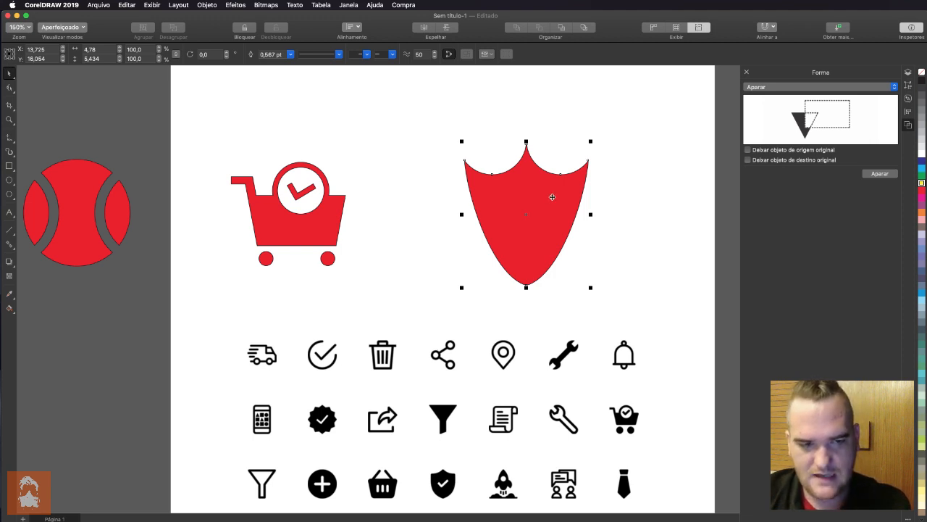
drag(76, 218, 410, 262)
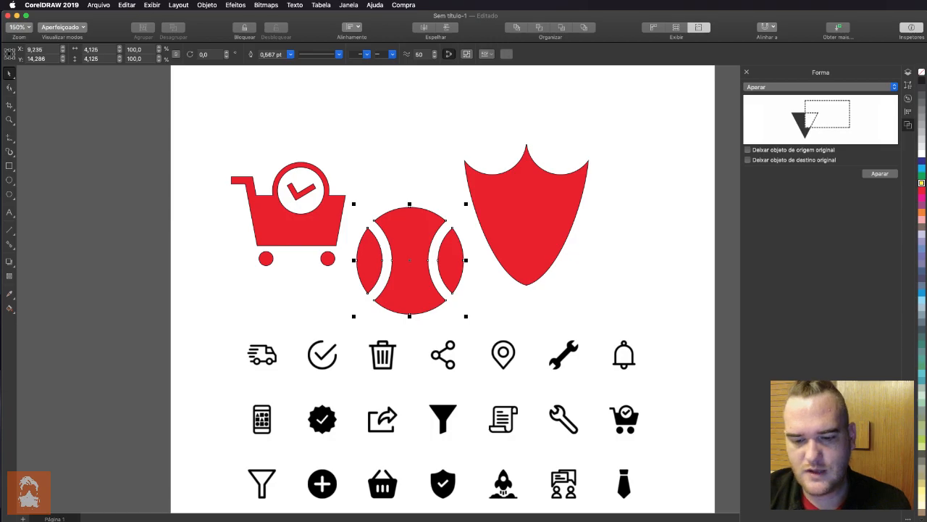